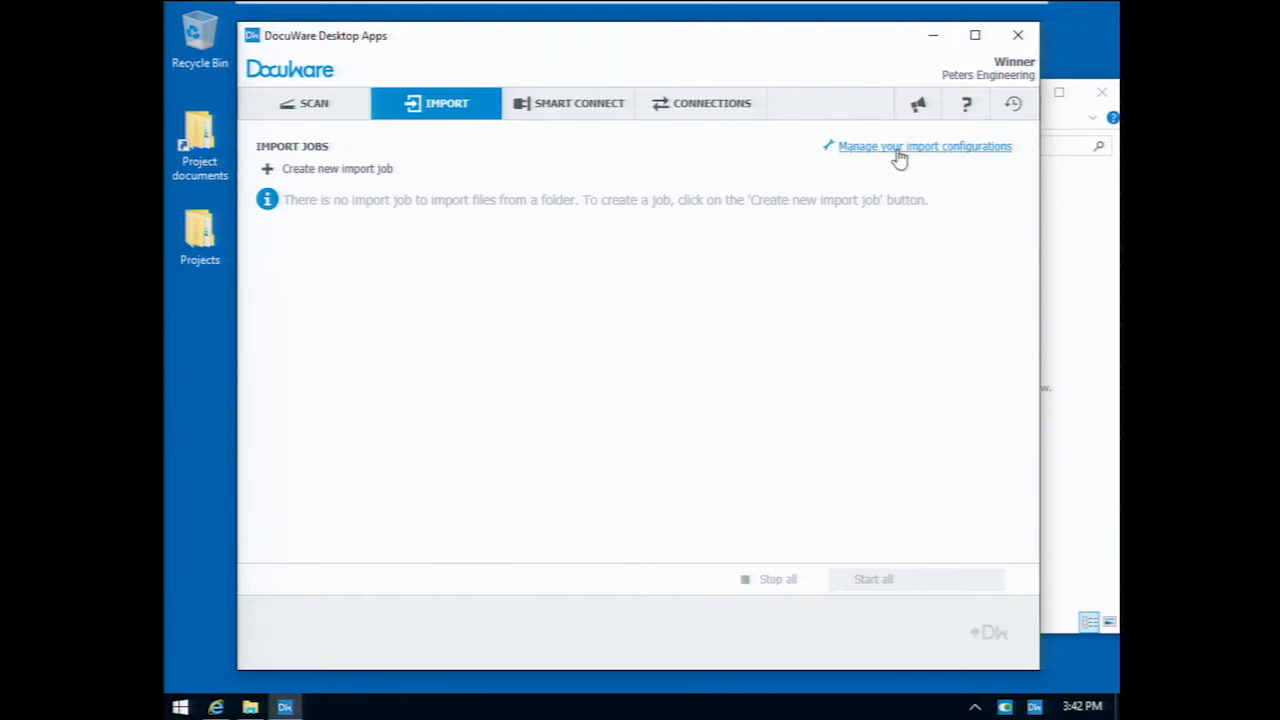
Create an import configuration named "Order Out" and have it selected automatically according to the identification rules.
click(899, 158)
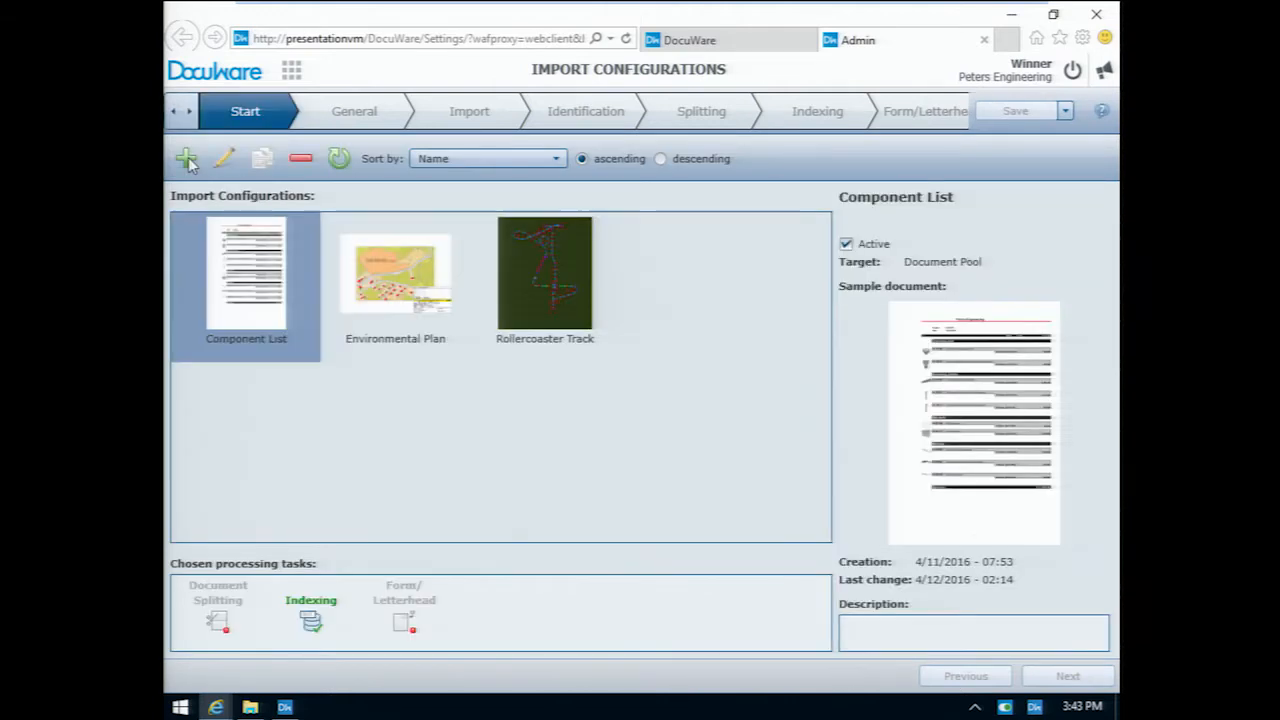
click(188, 160)
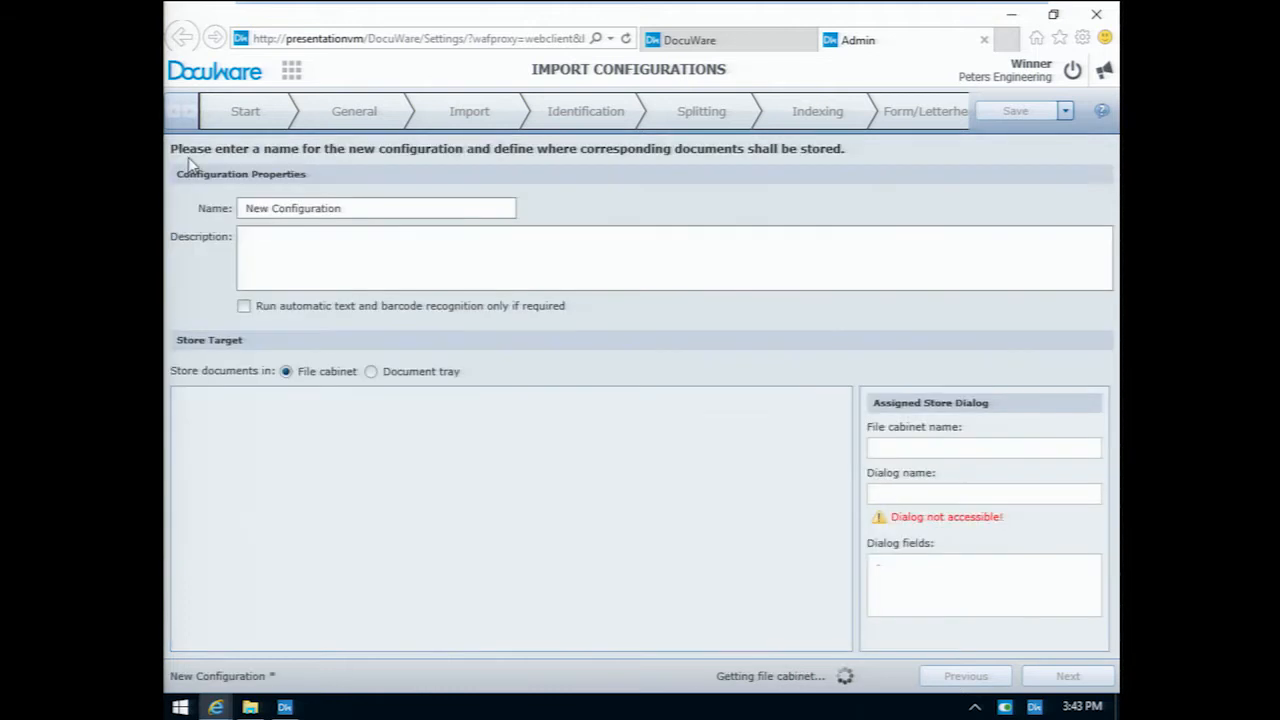
drag(386, 212, 220, 213)
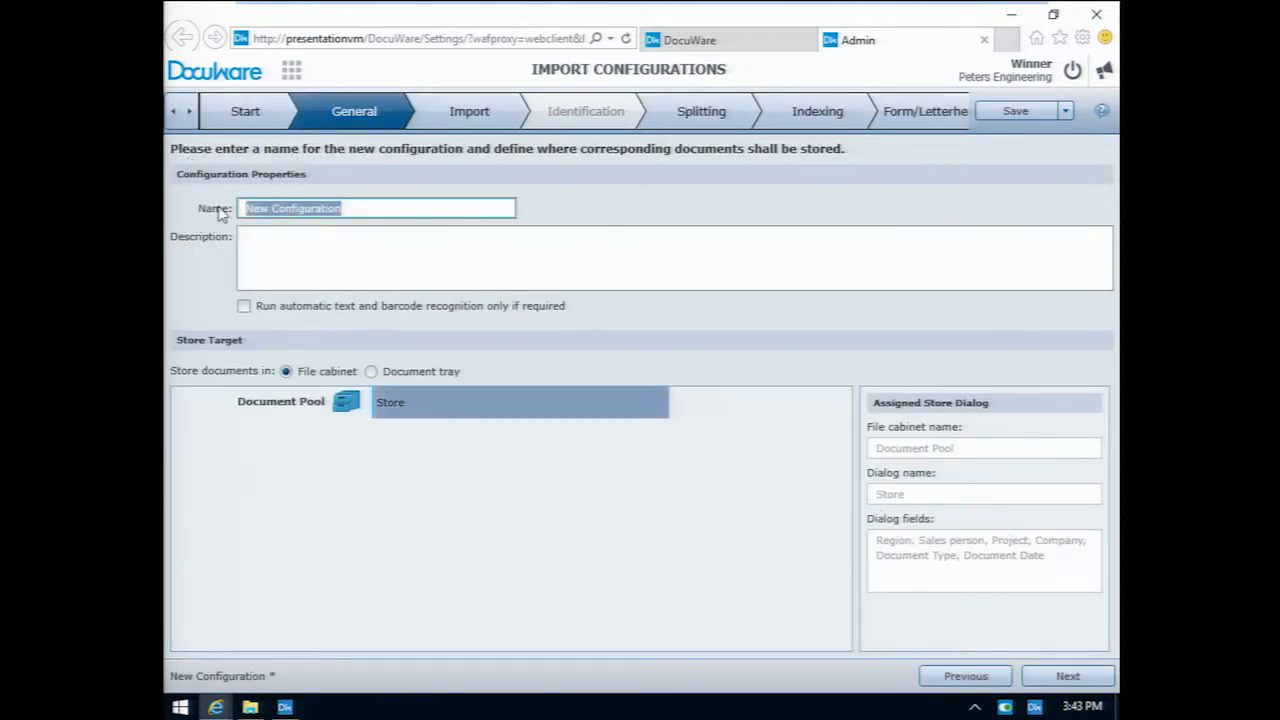
text(Order Out)
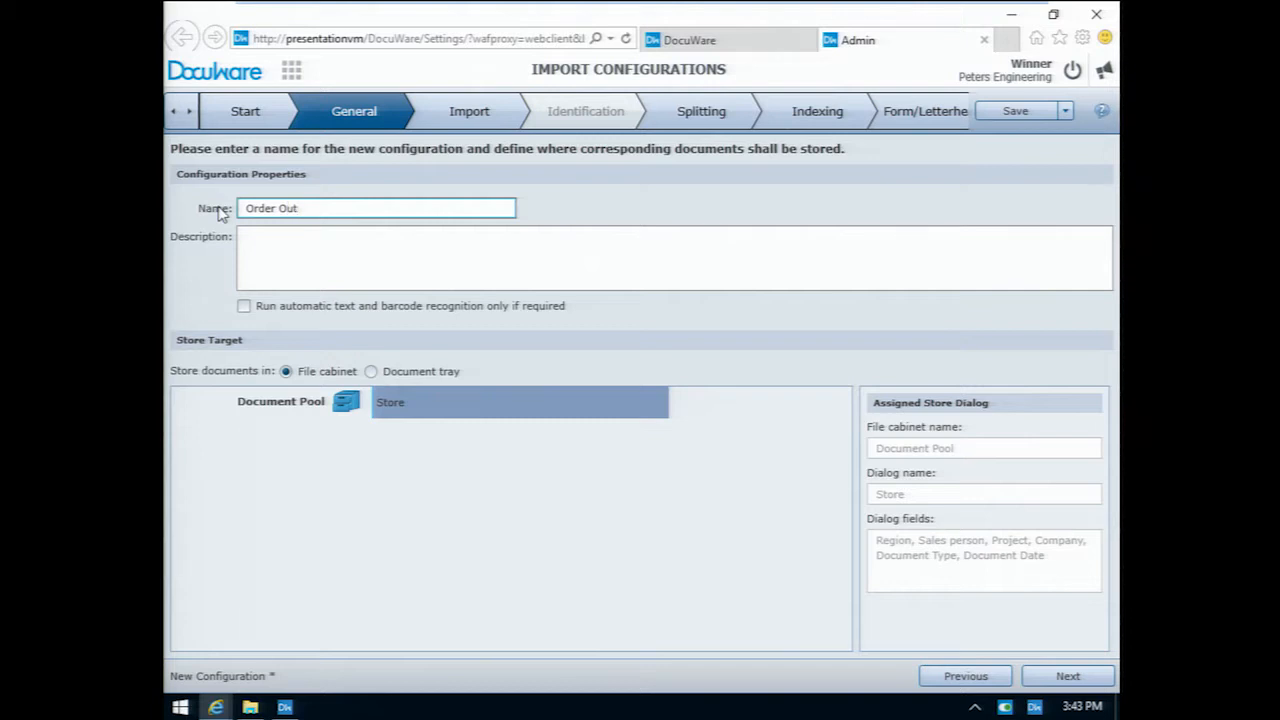
click(478, 120)
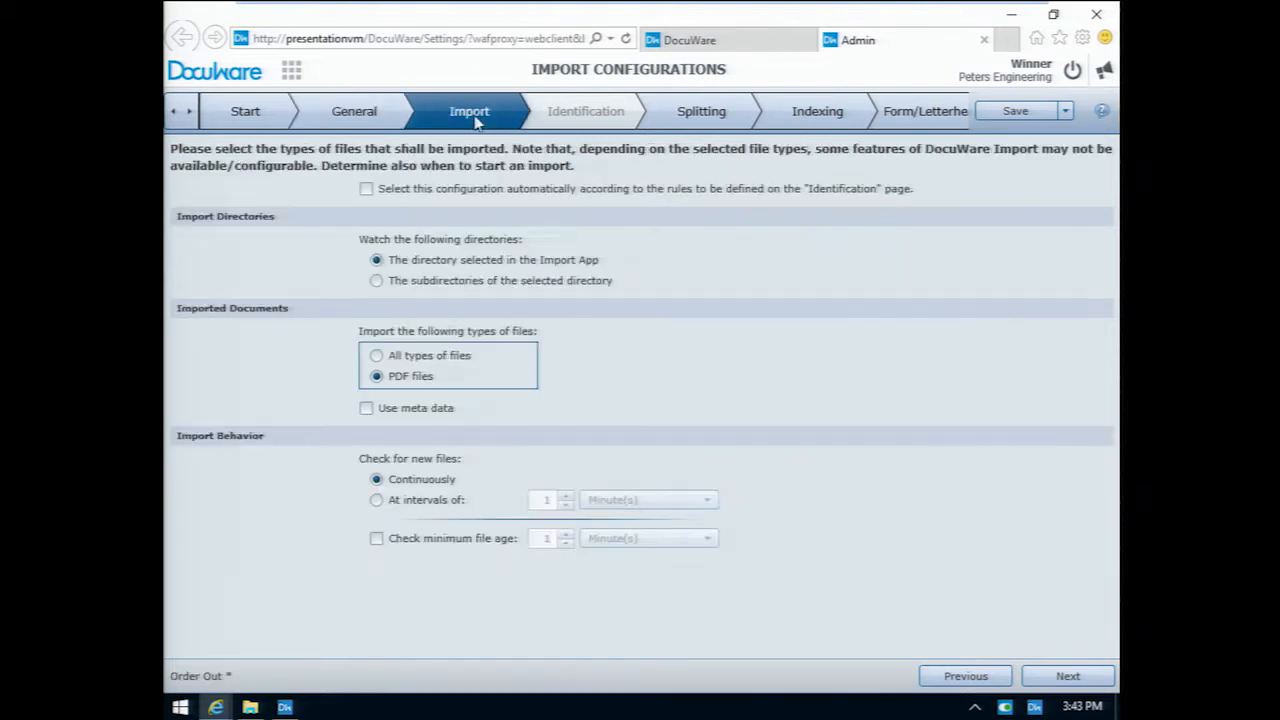
click(367, 190)
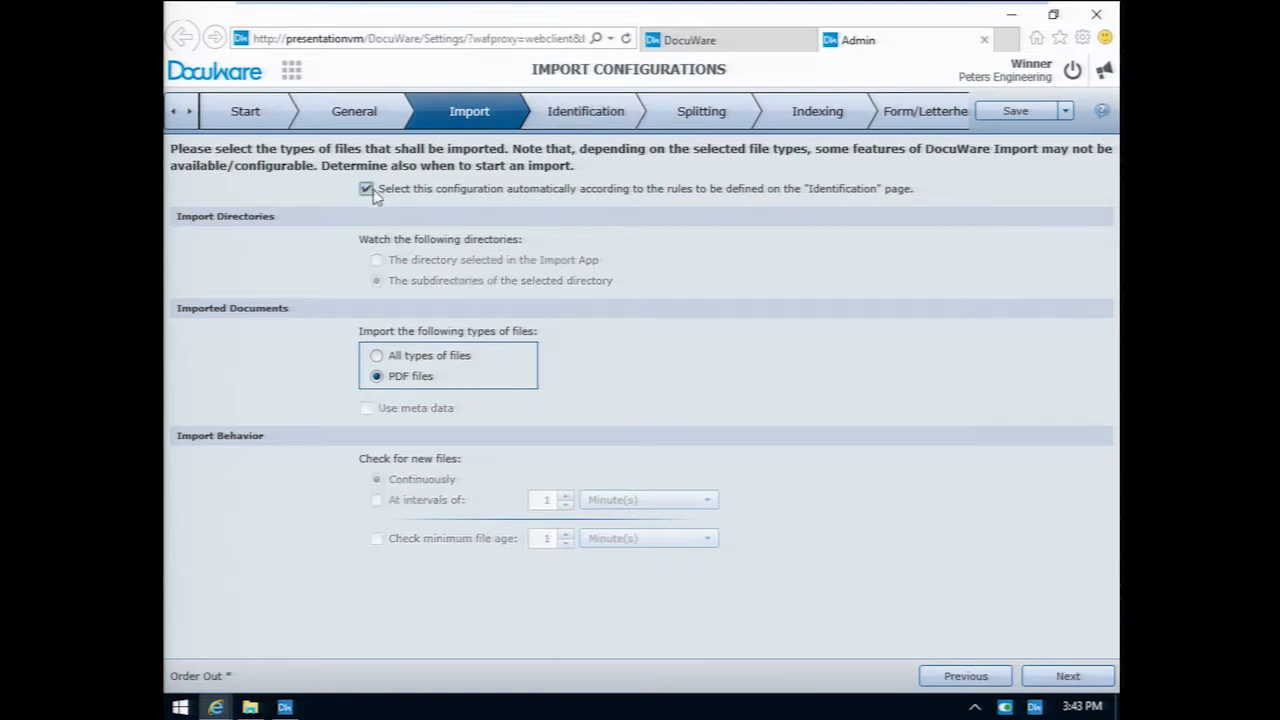
For identification, load PO2016021.pdf from the local Projects\2016012 folder as the sample document and fit it to page width.
click(567, 111)
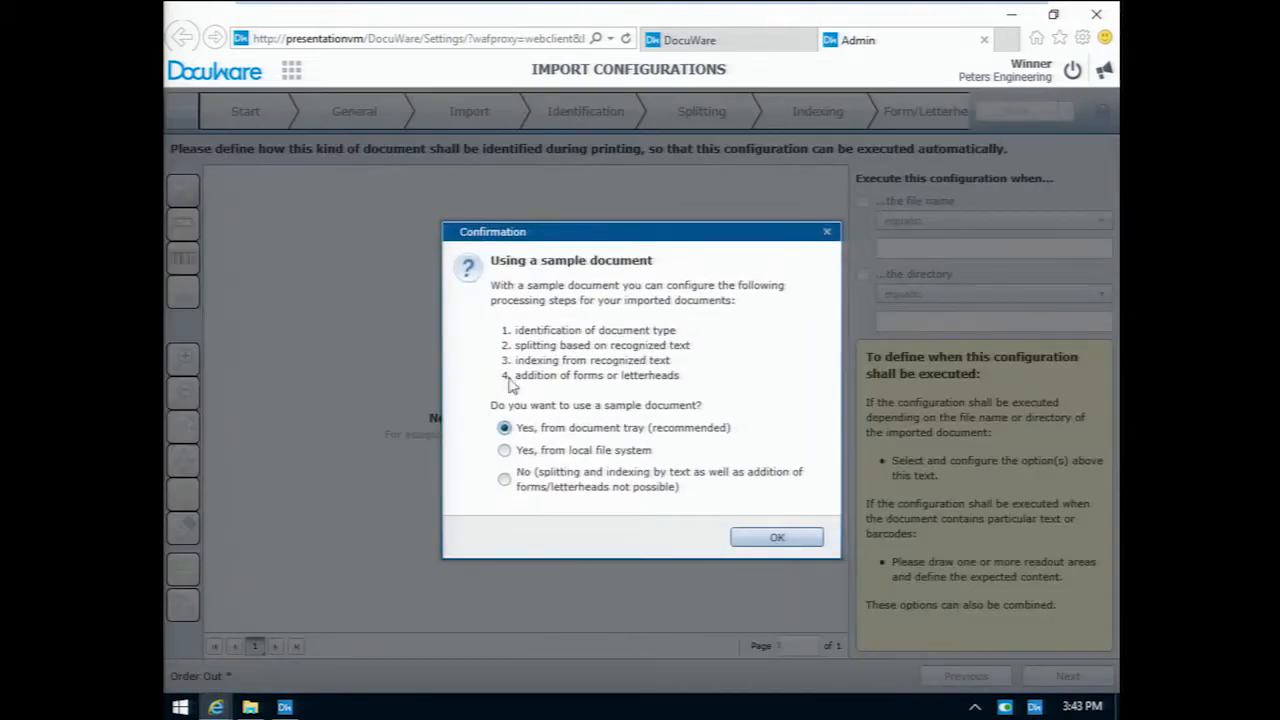
click(531, 455)
click(779, 545)
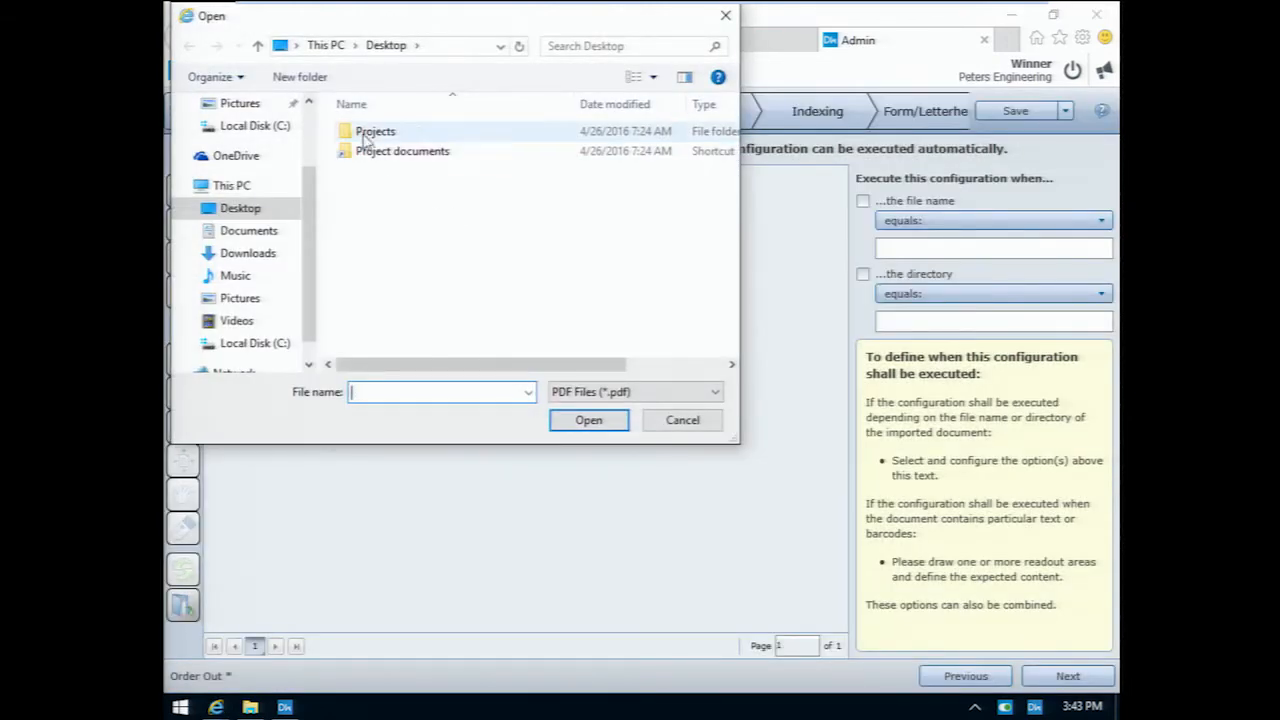
double_click(375, 131)
double_click(372, 132)
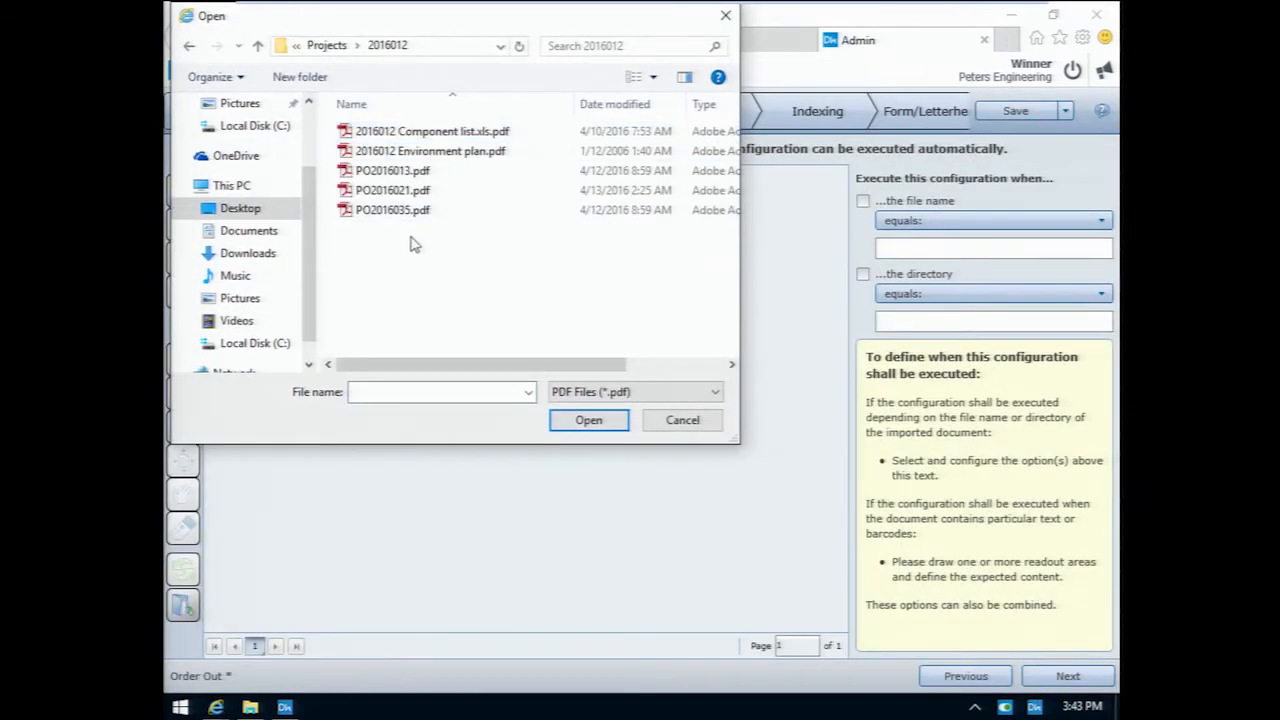
double_click(372, 190)
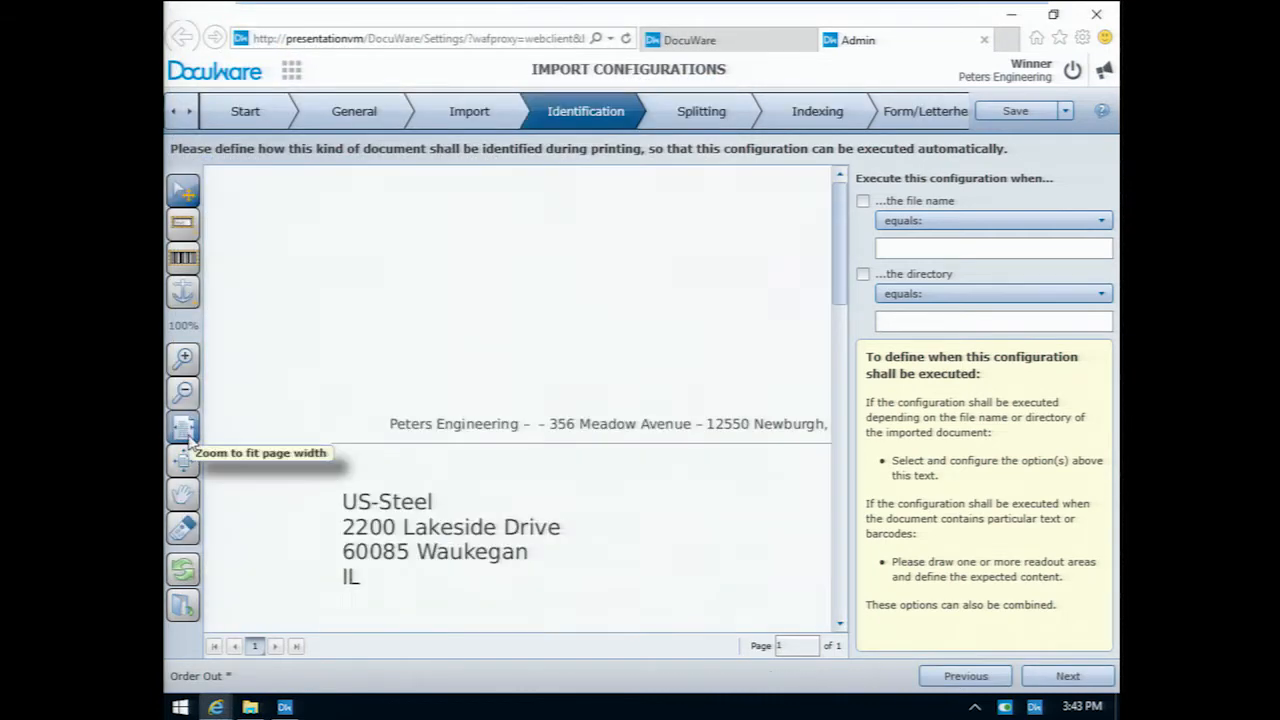
click(185, 432)
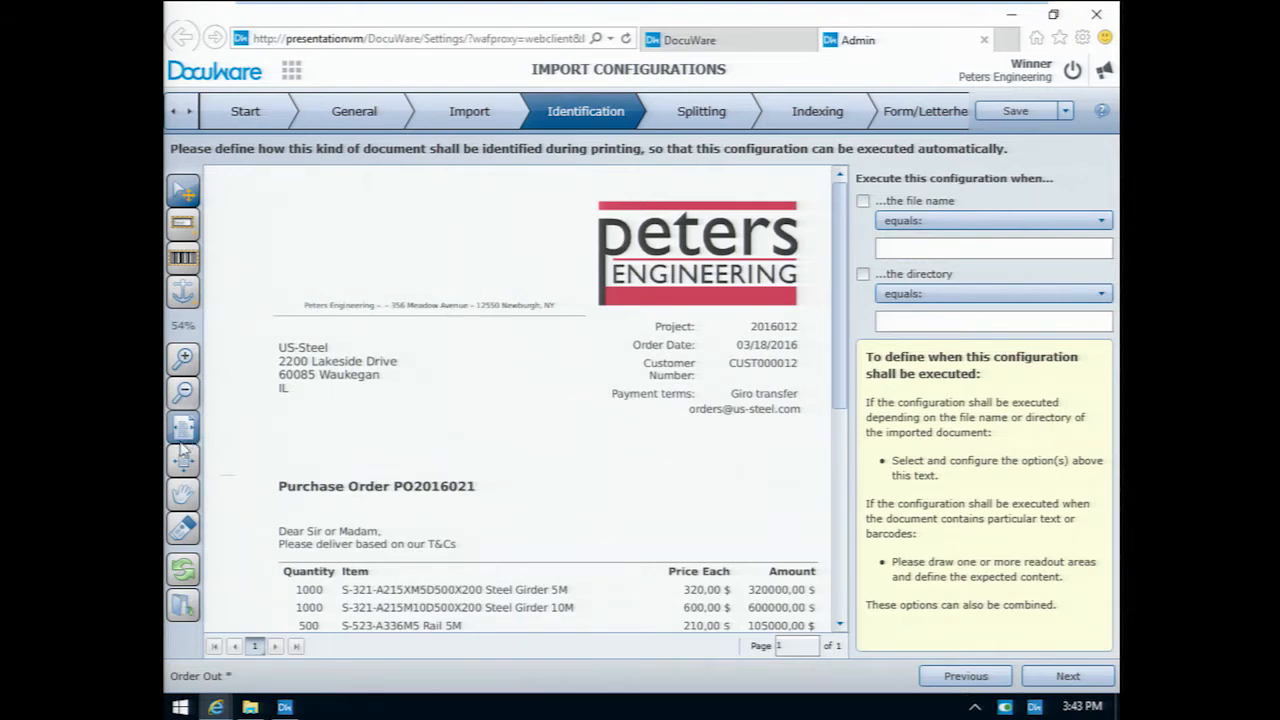
click(180, 225)
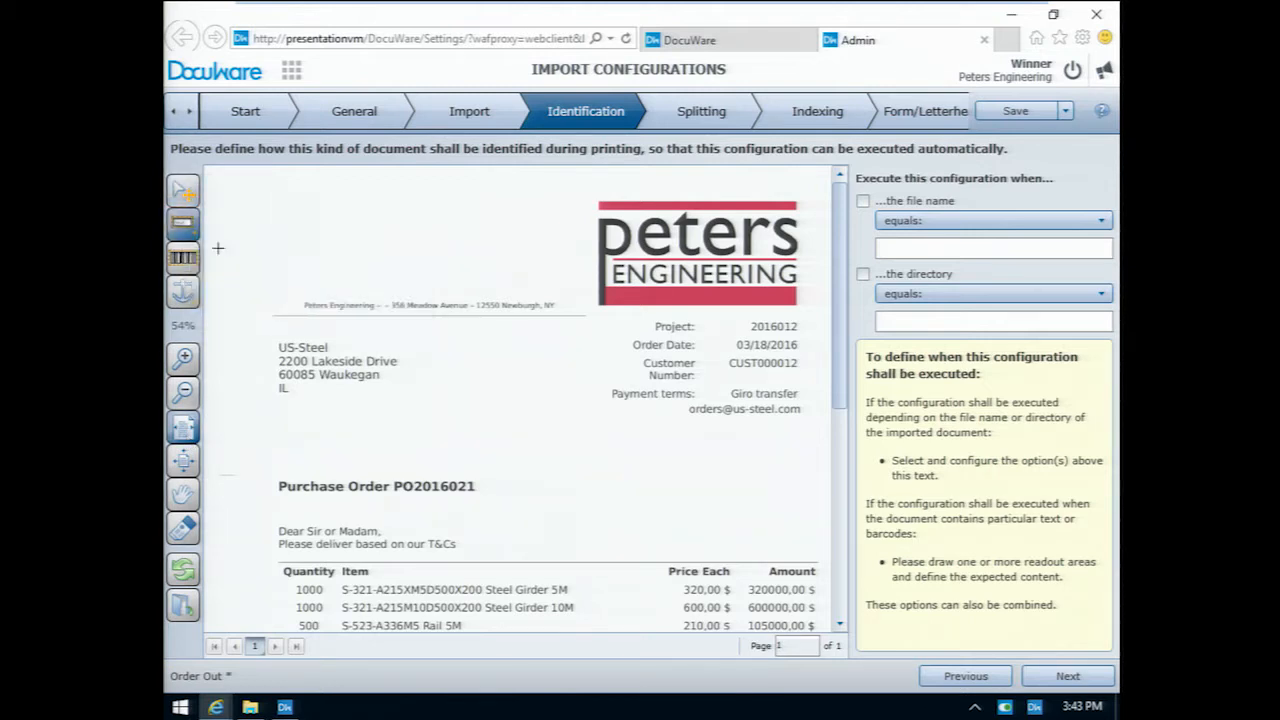
drag(273, 337, 518, 355)
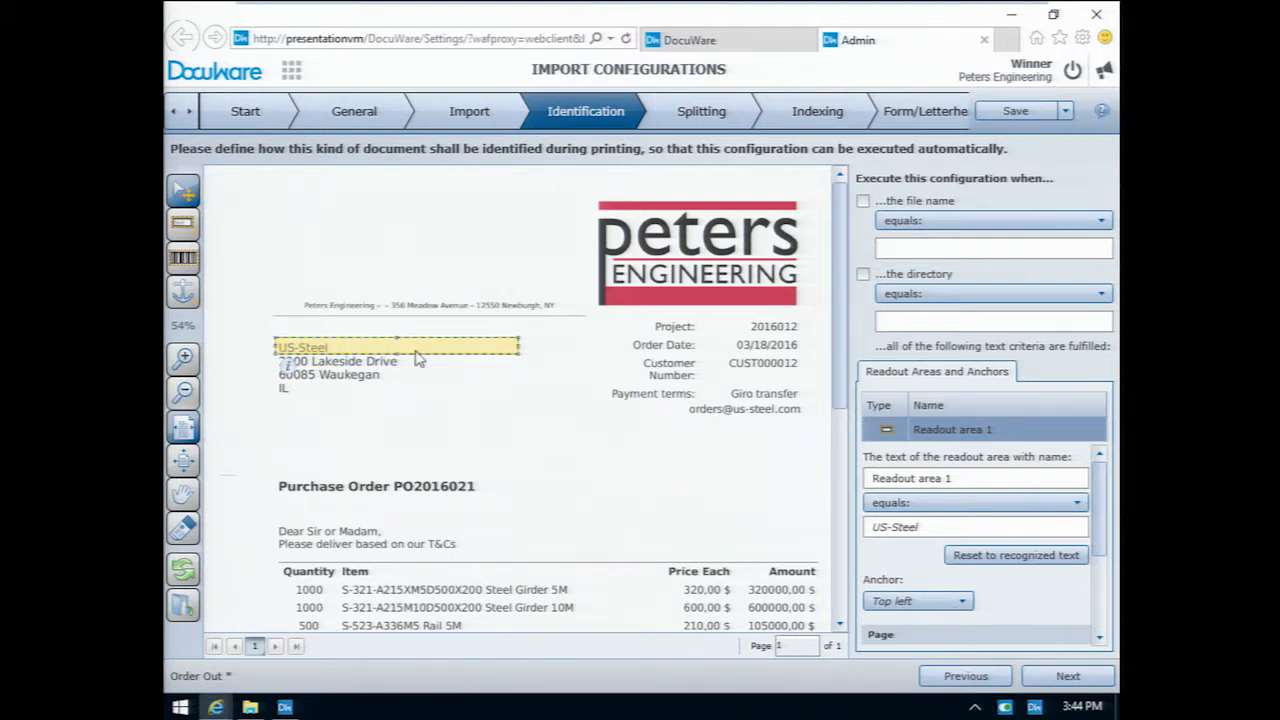
key(Delete)
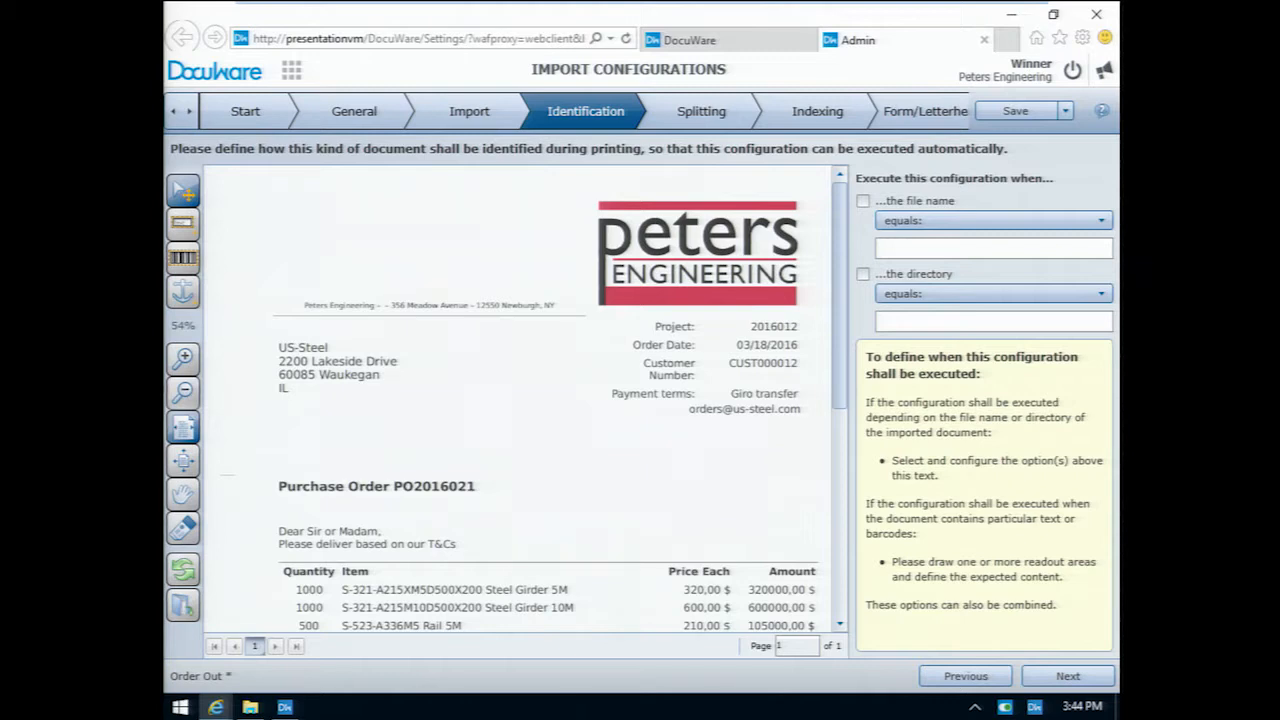
click(185, 228)
drag(266, 331, 562, 359)
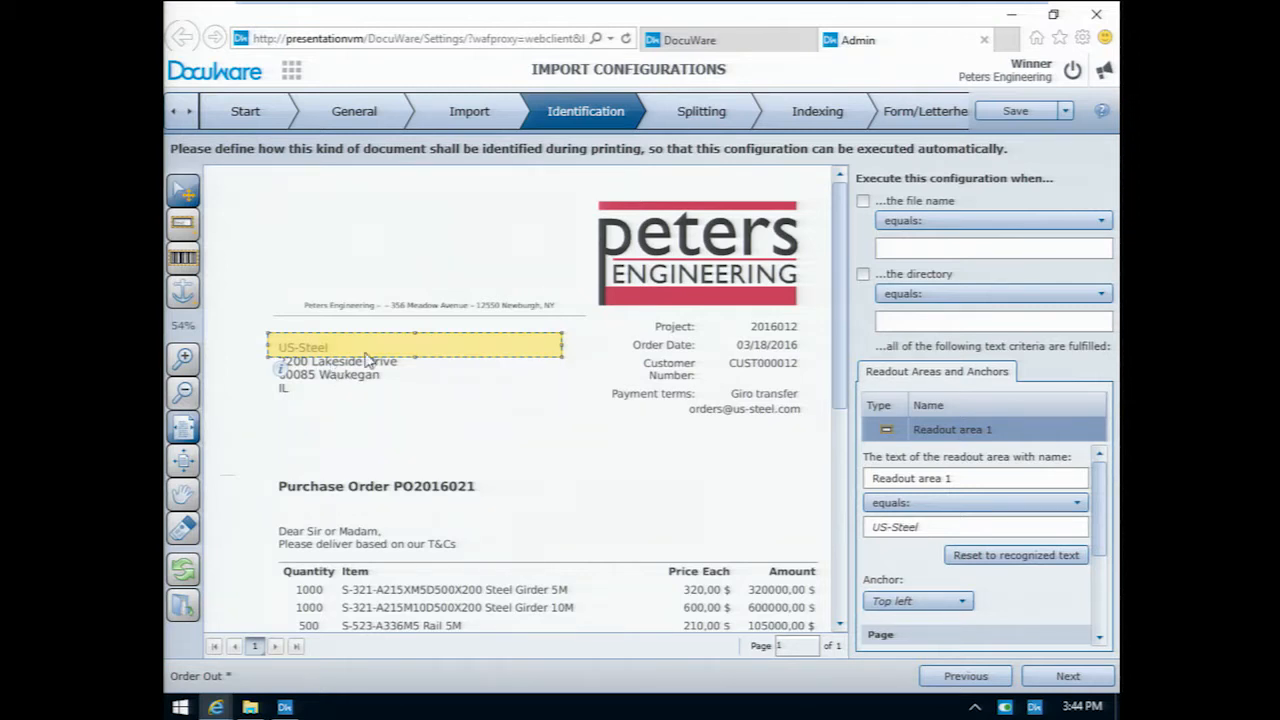
key(Delete)
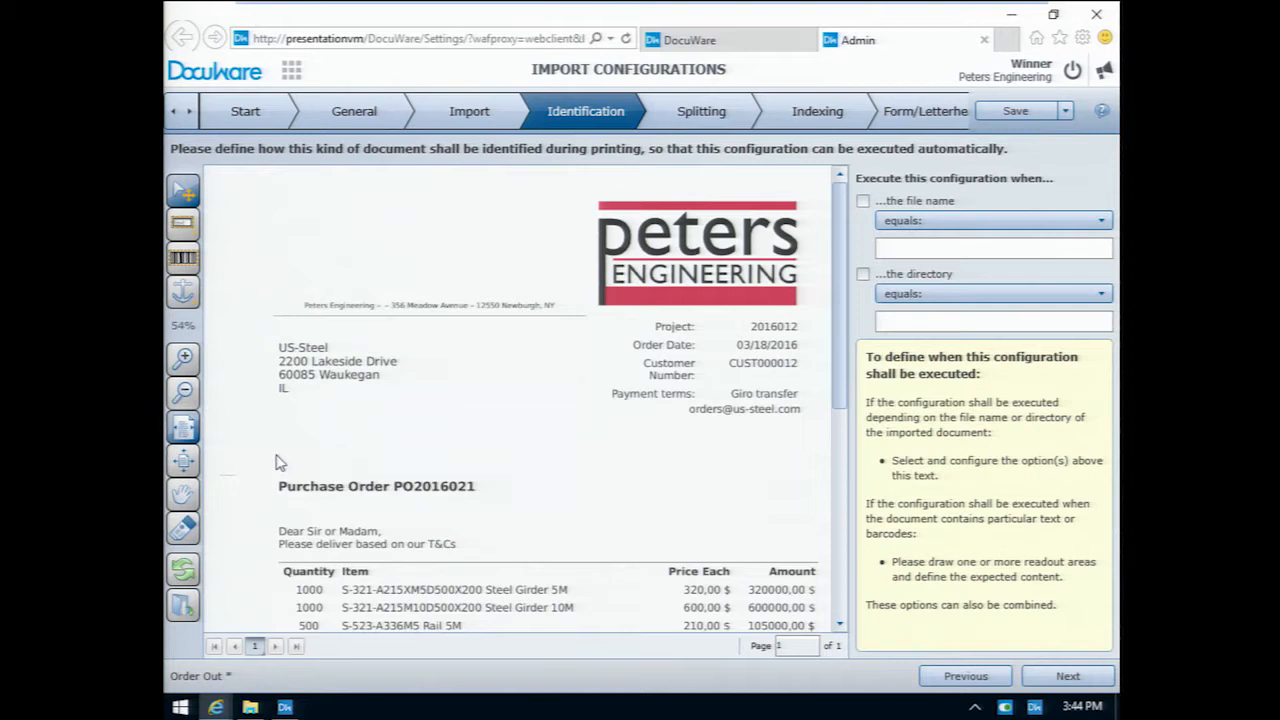
Add a readout area around the words "Purchase Order" in the sample document's heading as the identification criterion.
click(183, 222)
drag(268, 470, 395, 503)
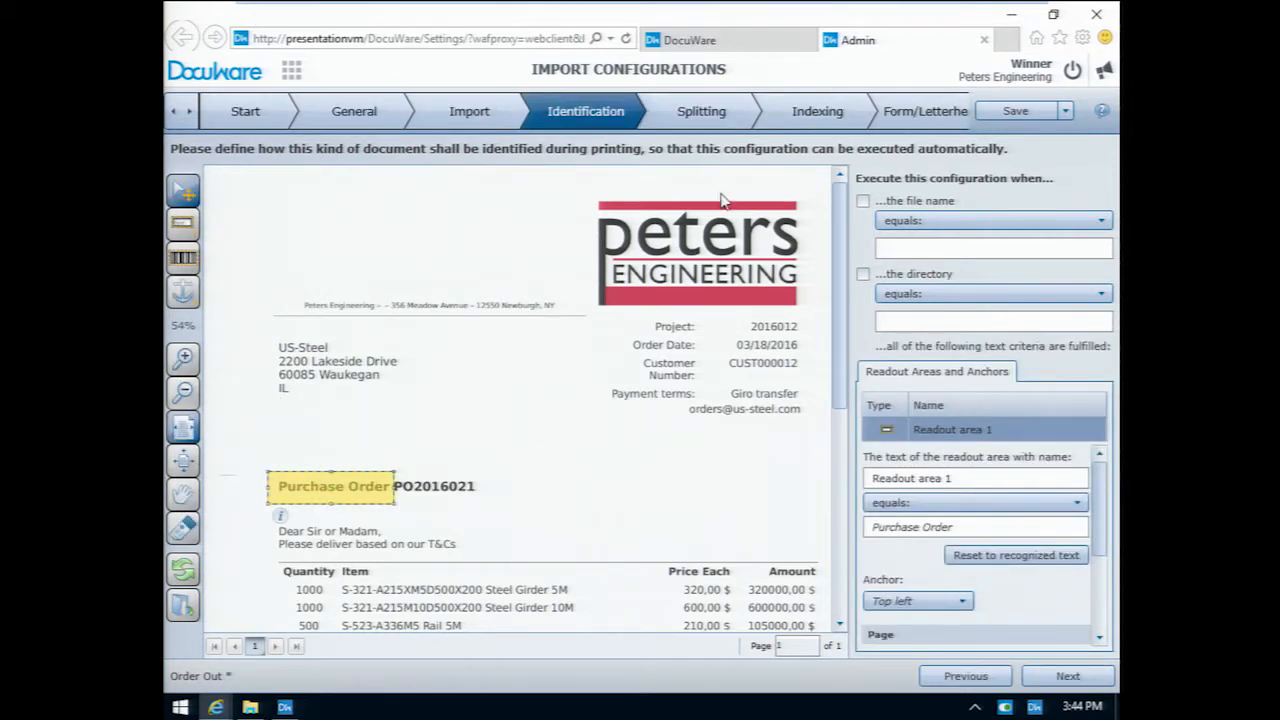
For indexing, draw a readout area over the US-Steel line of the address and connect it to the Company field.
click(818, 115)
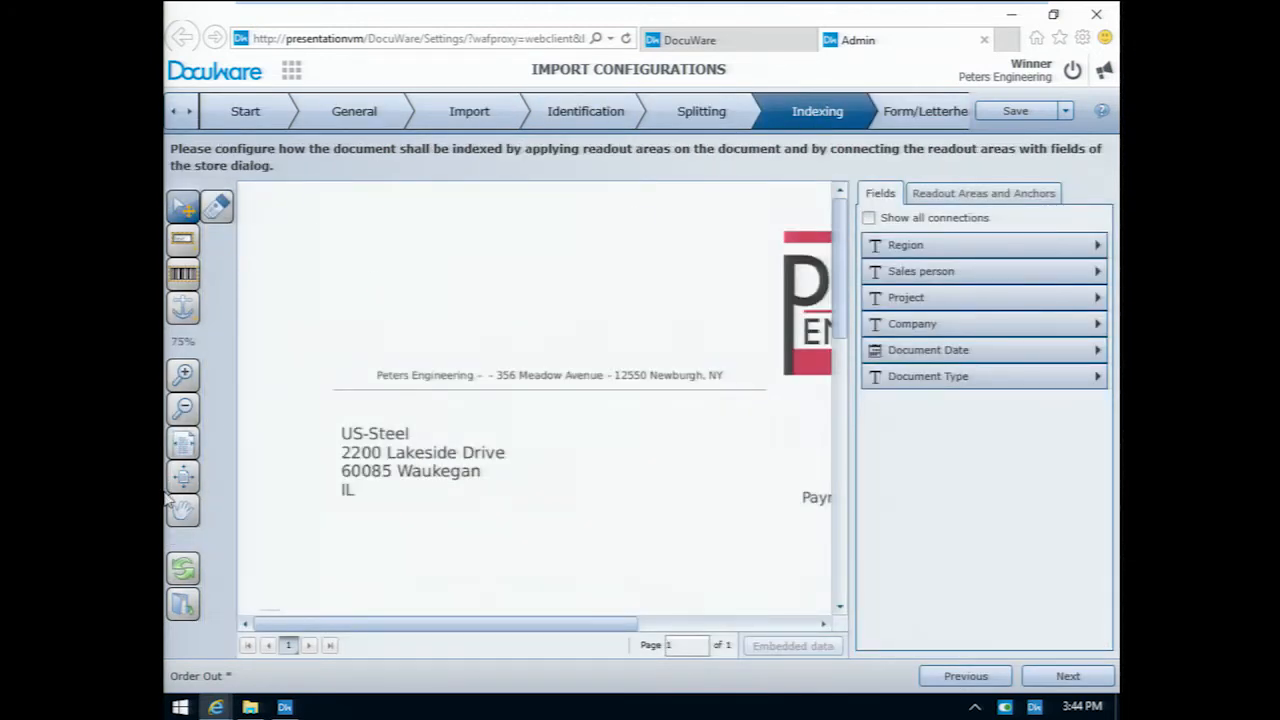
click(178, 448)
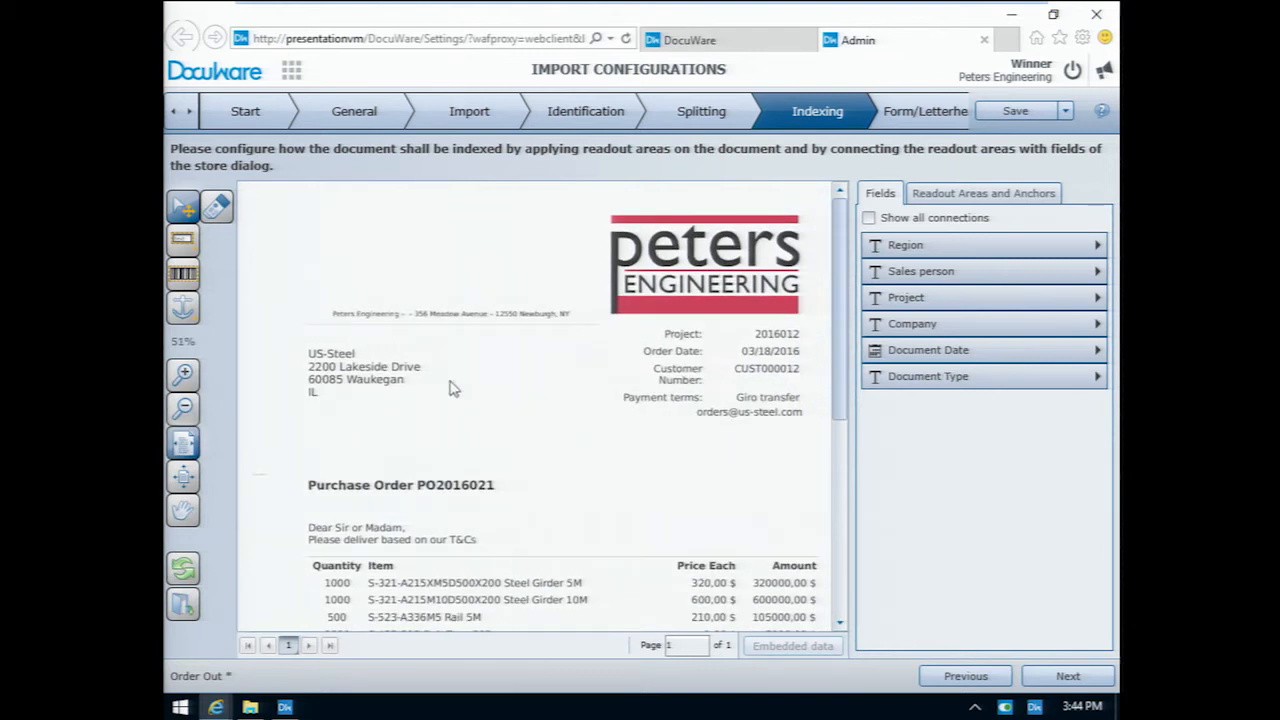
click(186, 246)
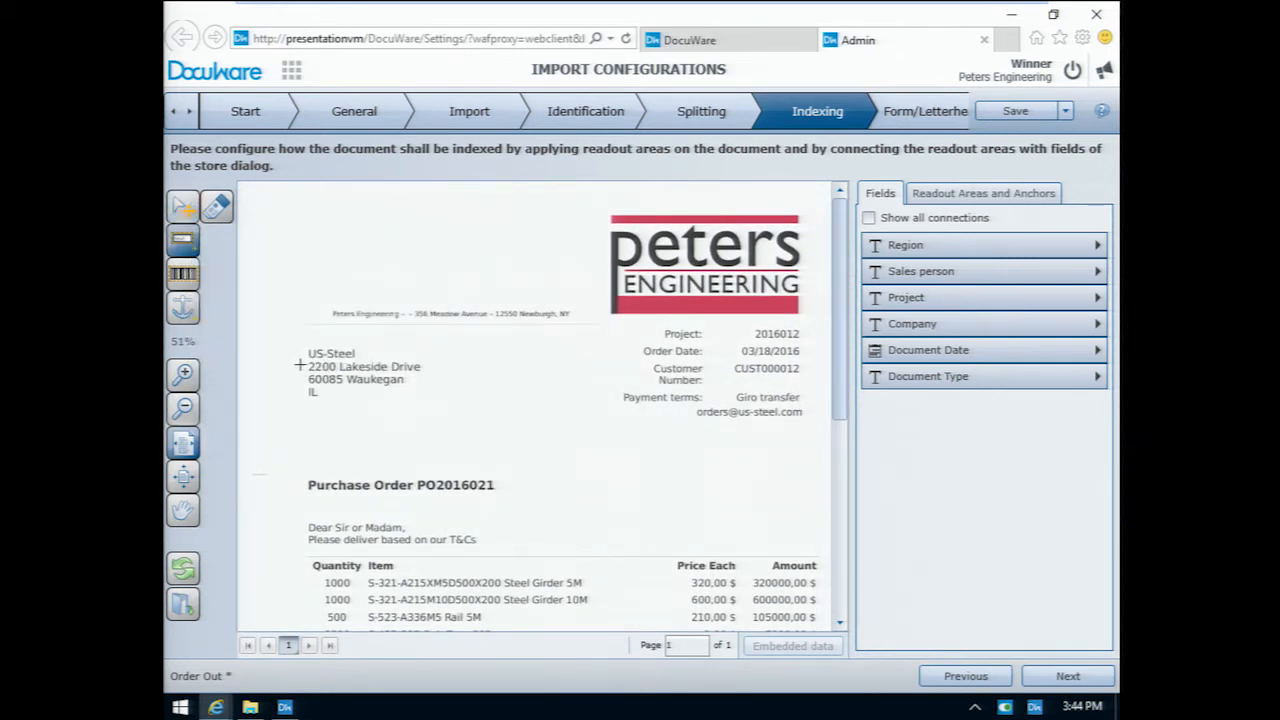
drag(298, 345, 893, 324)
click(588, 352)
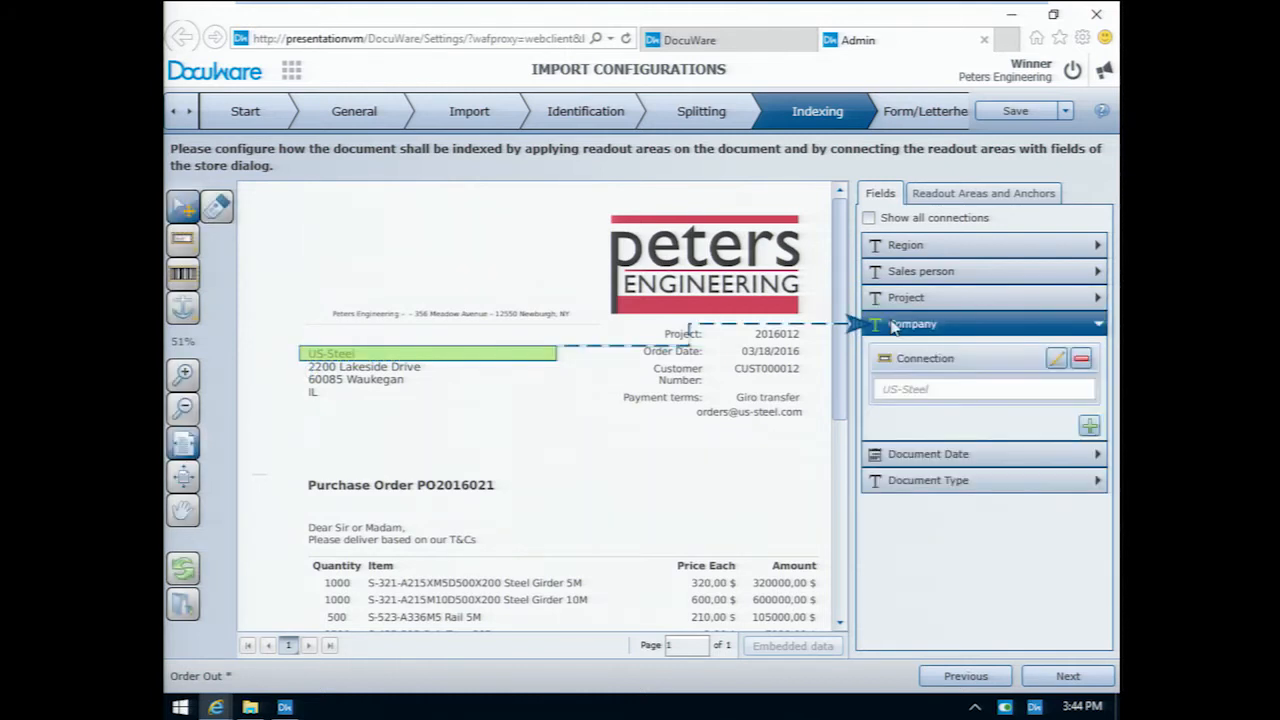
Add readout areas over the project number and order date, connecting them to the Project and Document Date fields.
scroll(742, 430, down, 1)
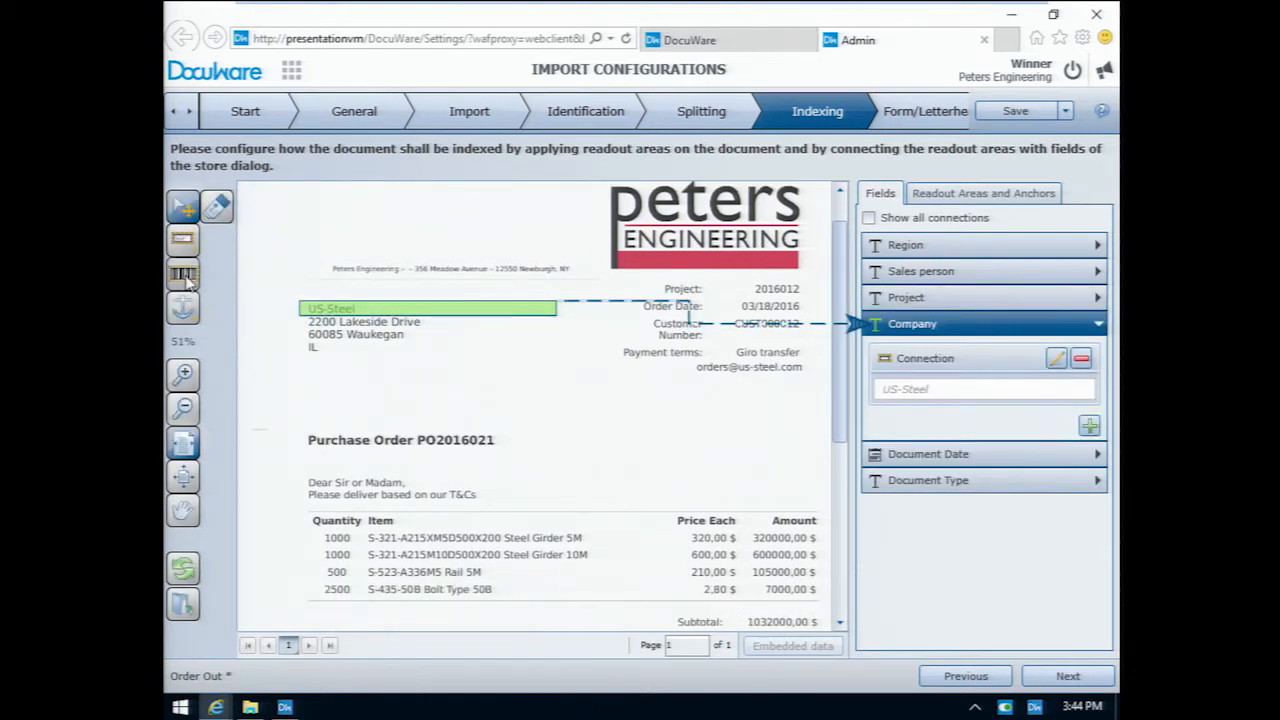
click(183, 240)
mouse_move(732, 281)
mouse_down()
mouse_move(797, 299)
mouse_move(886, 296)
mouse_up()
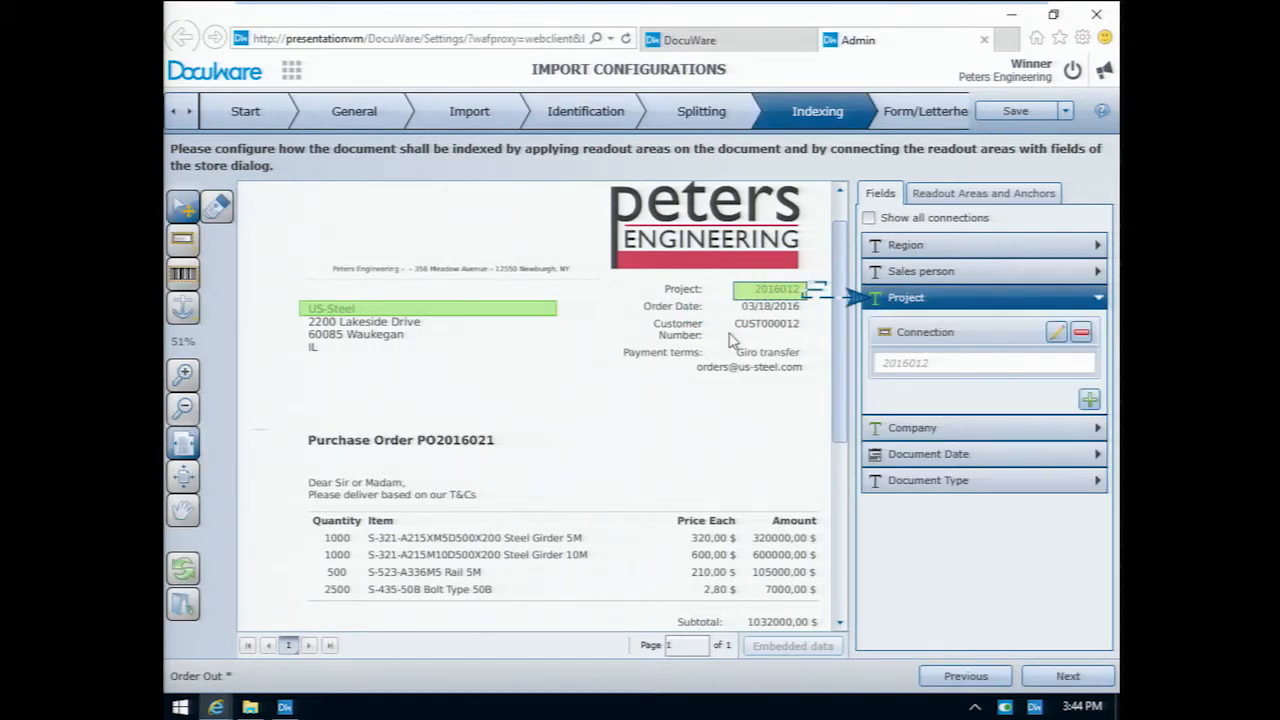
click(183, 240)
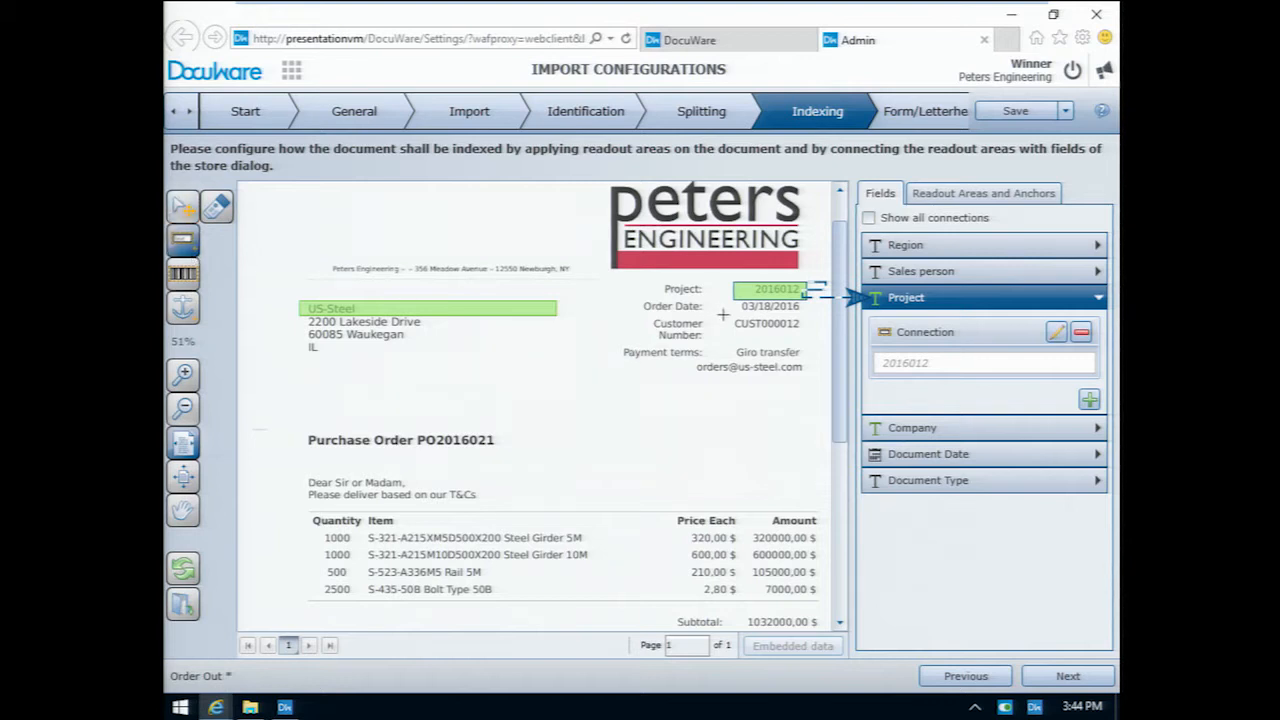
mouse_move(732, 318)
mouse_down()
mouse_move(812, 298)
mouse_move(912, 345)
mouse_move(905, 297)
mouse_move(910, 350)
mouse_up()
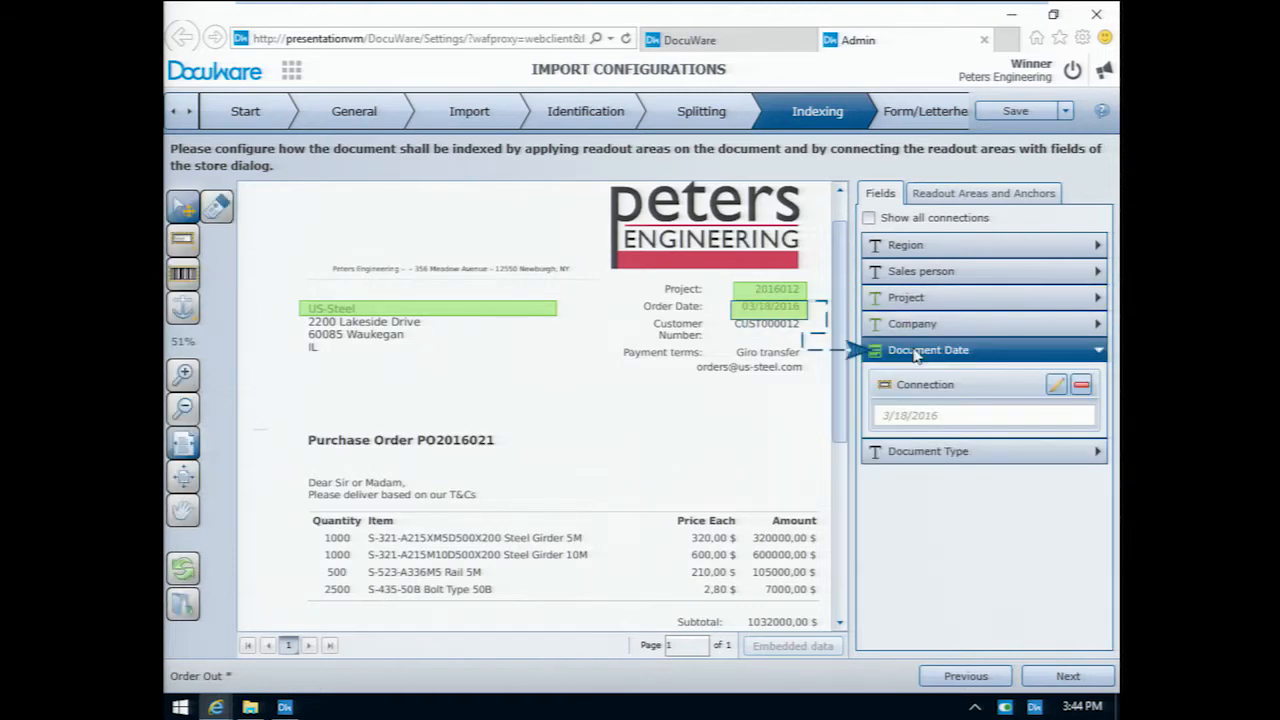
Give the Document Type field the fixed entry "Order Out".
click(1098, 451)
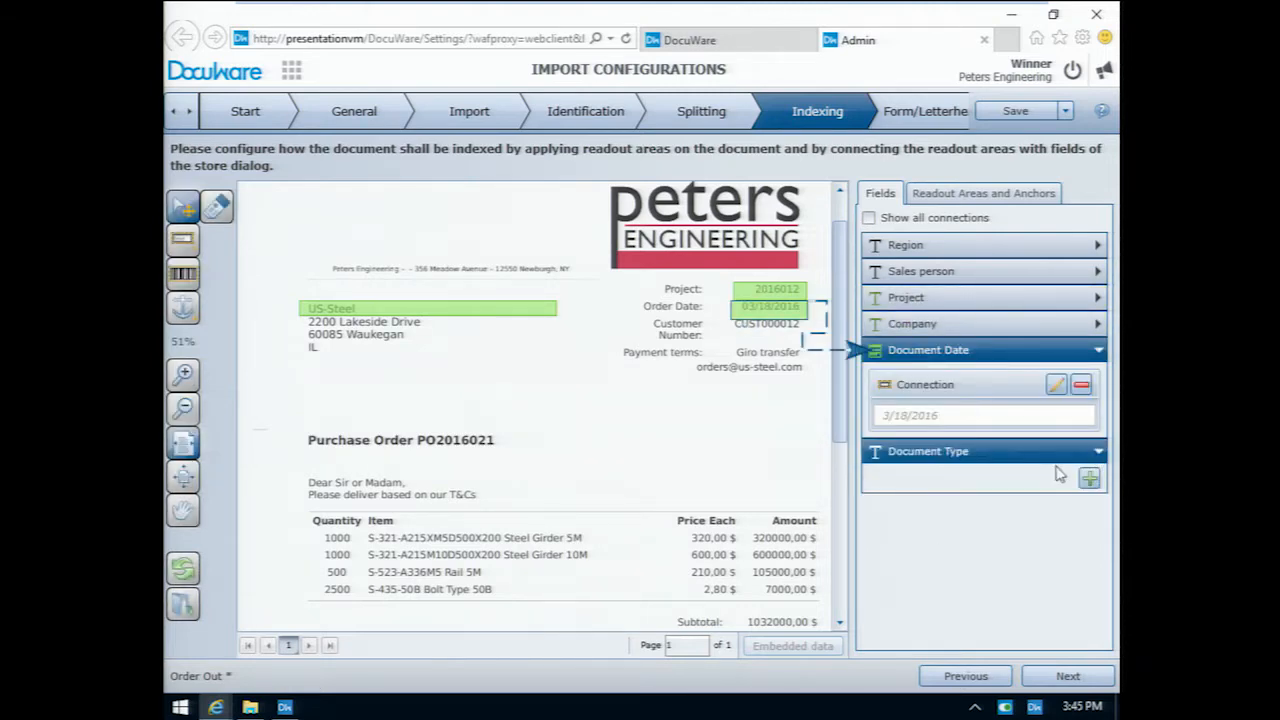
click(1089, 479)
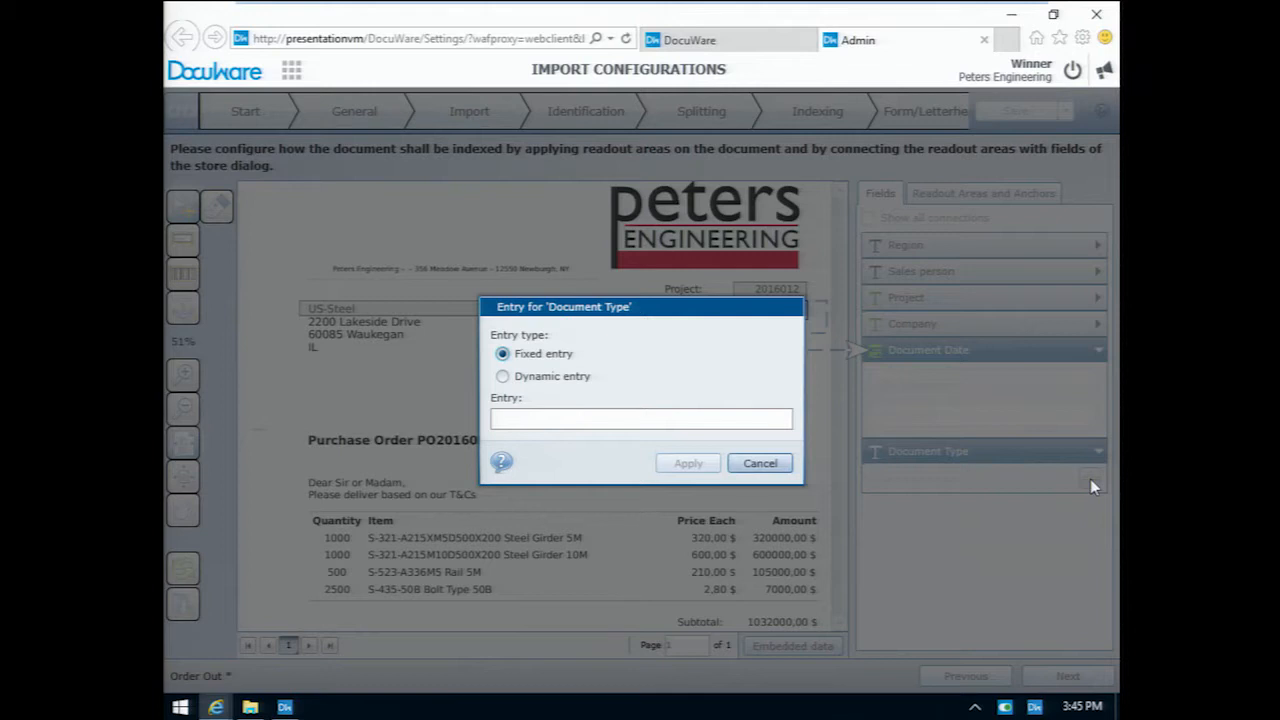
click(523, 418)
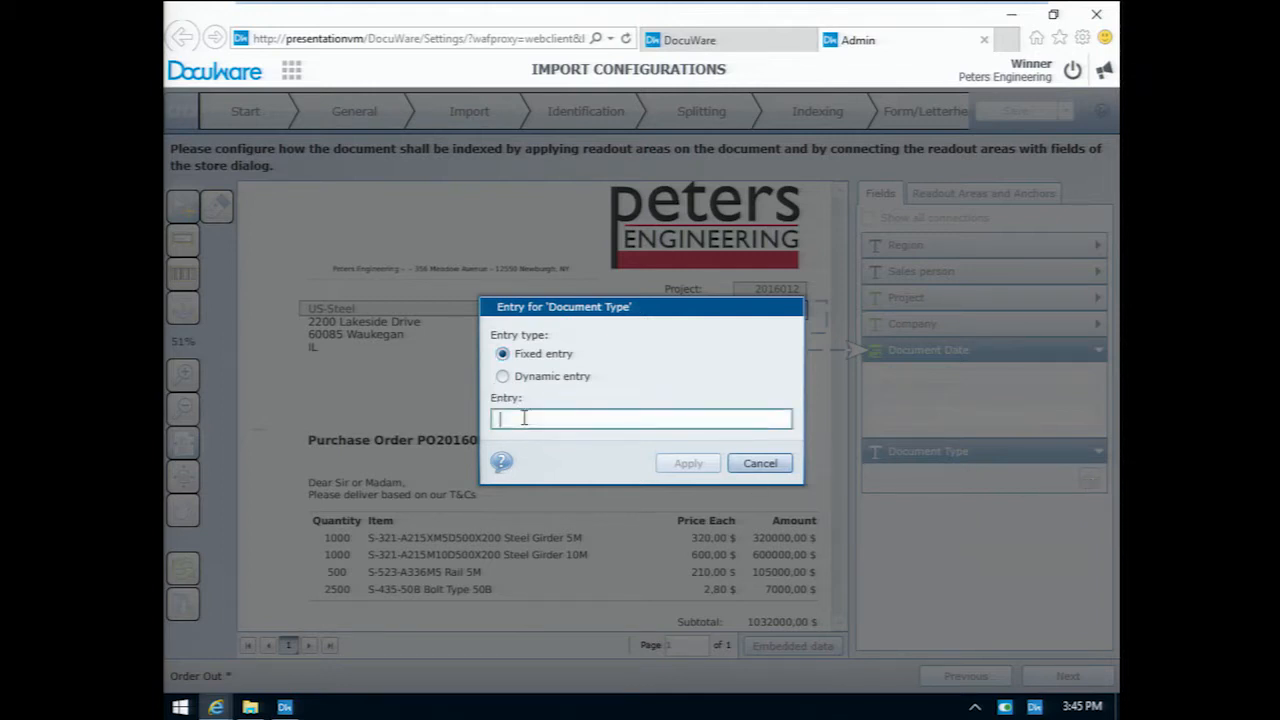
text(Order Out)
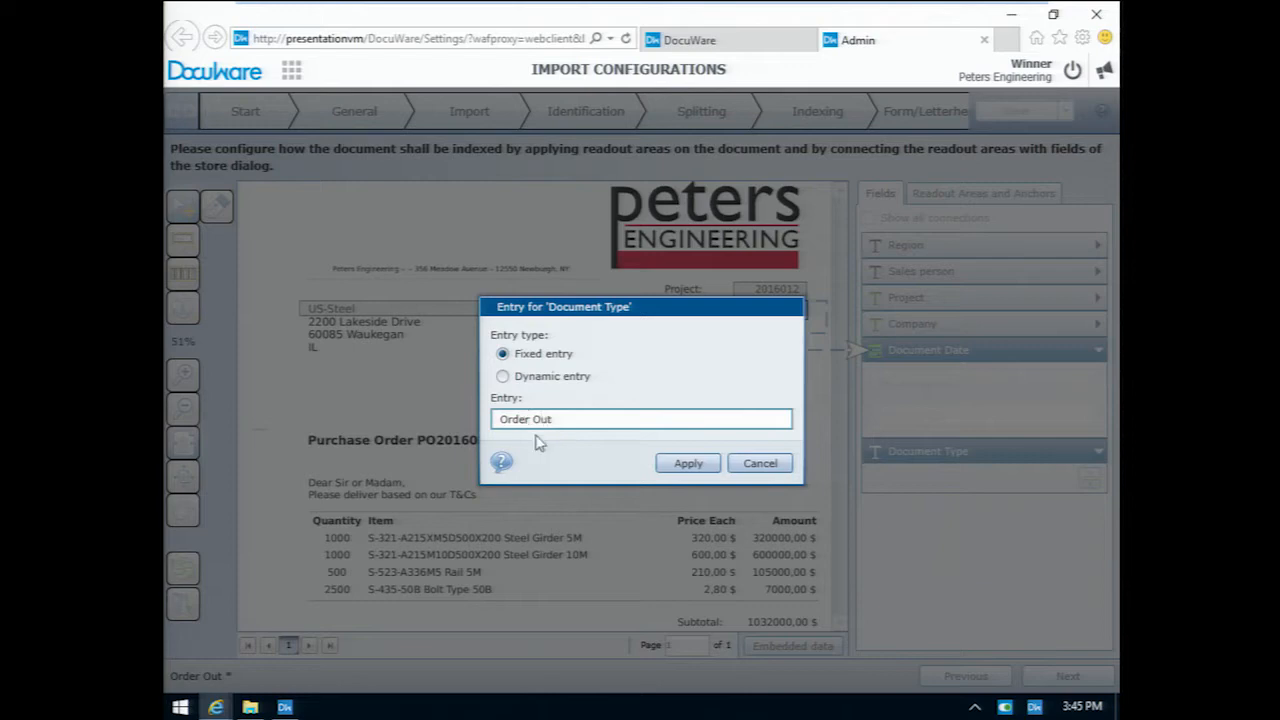
click(688, 463)
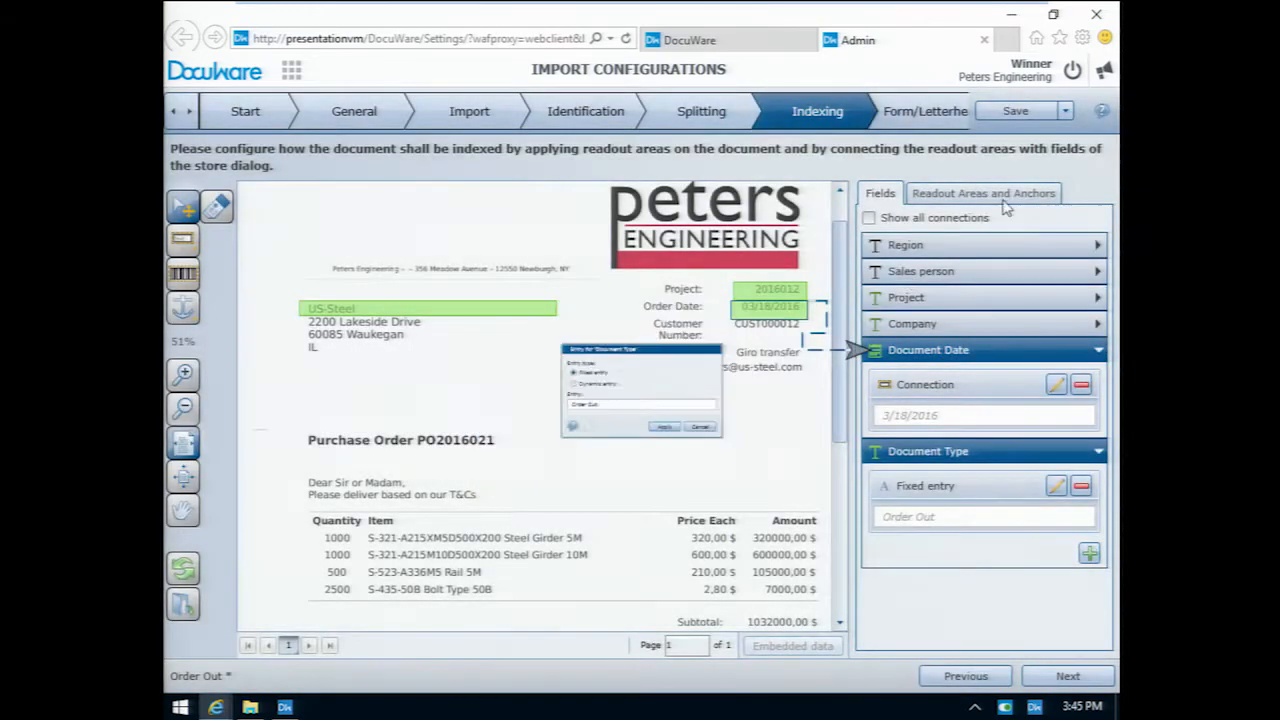
Save the import configuration, close its Admin page and return to DocuWare Desktop Apps.
click(1030, 116)
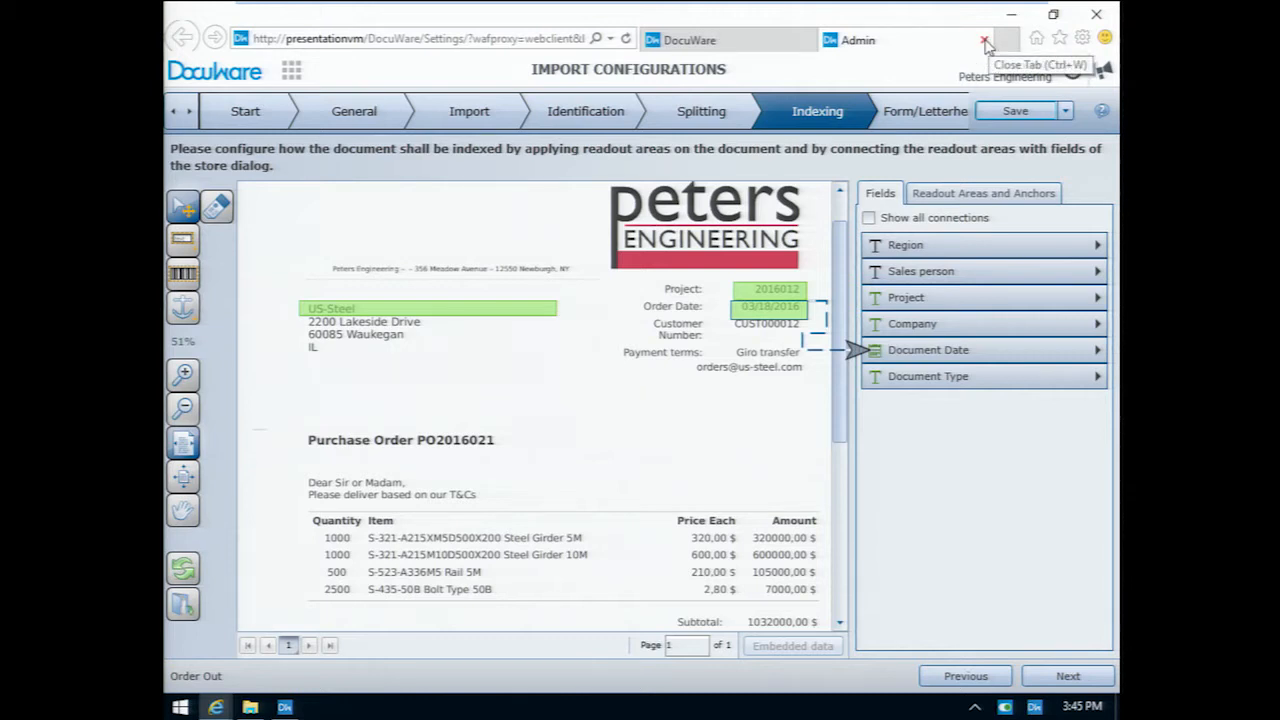
click(985, 42)
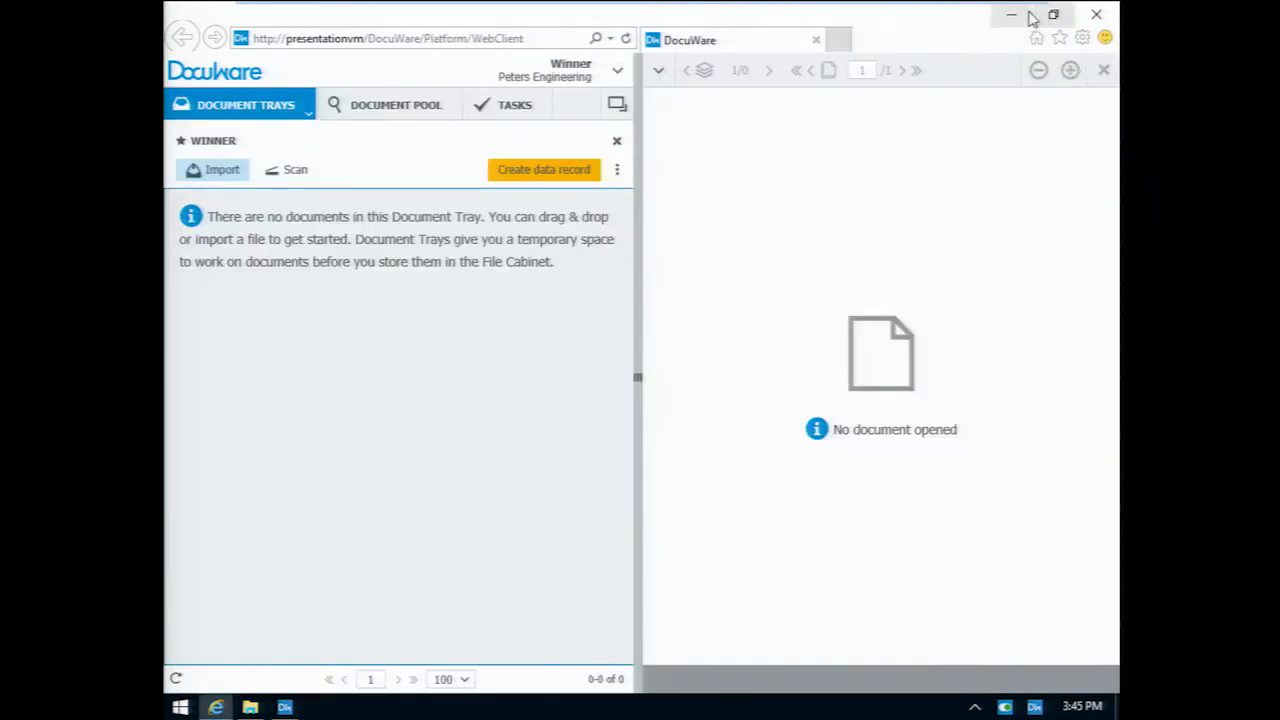
click(1011, 14)
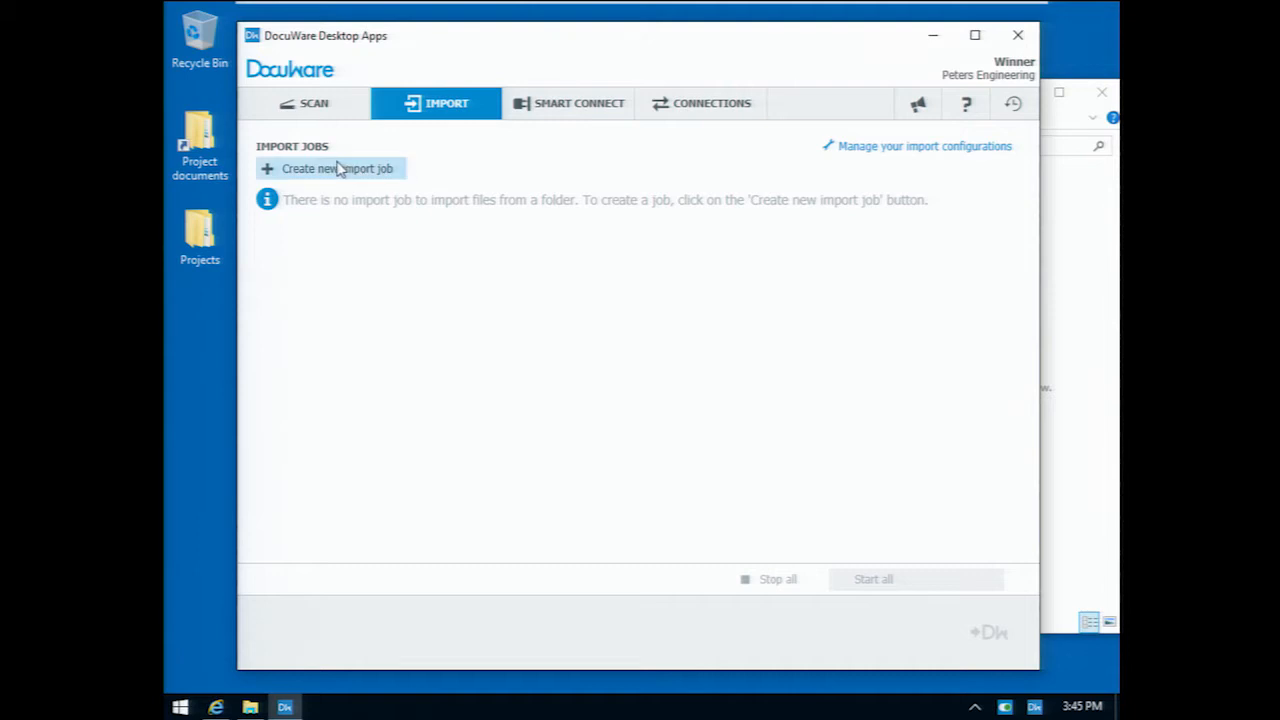
Create an import job named "Project documents" with the desktop's Projects folder as its source folder.
click(337, 169)
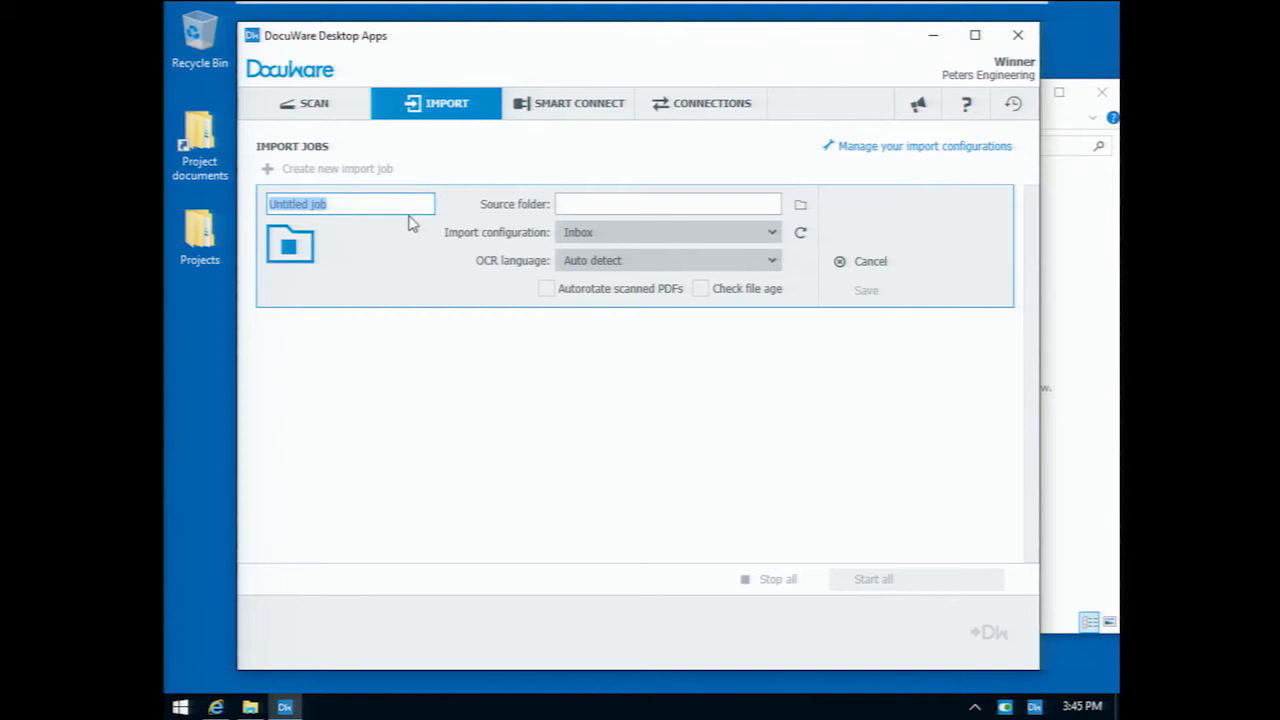
text(Pi)
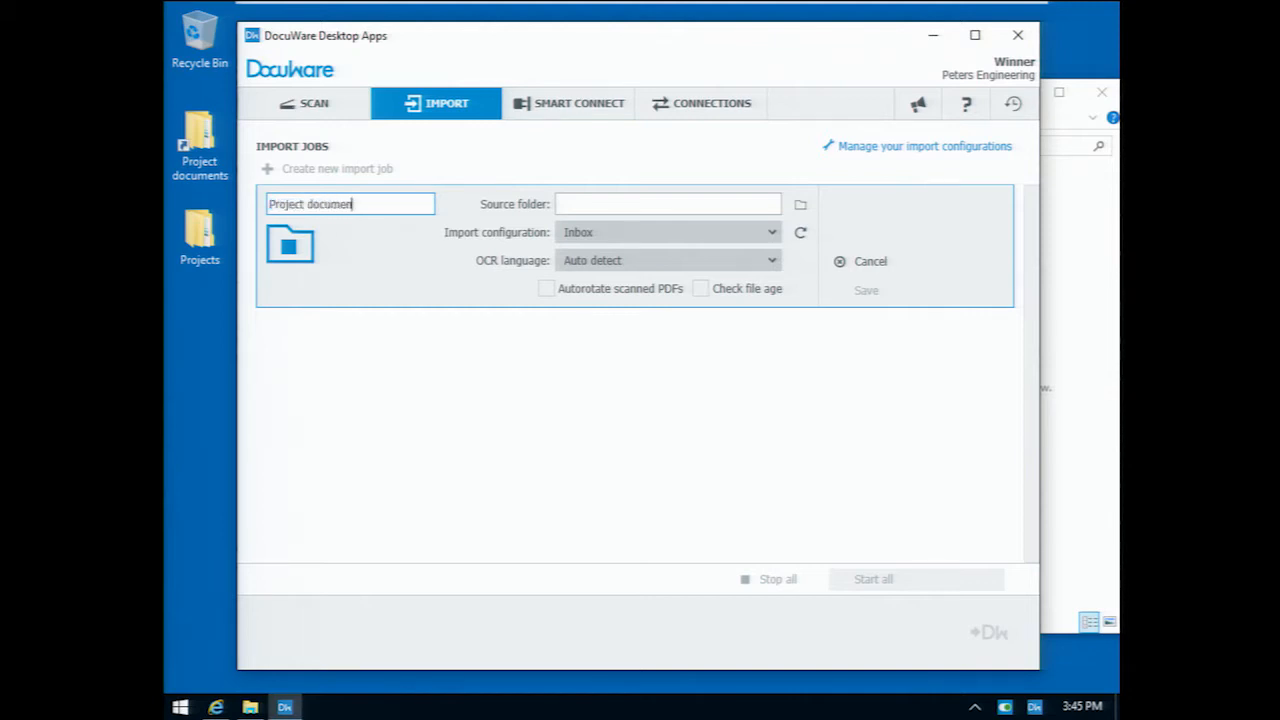
click(800, 204)
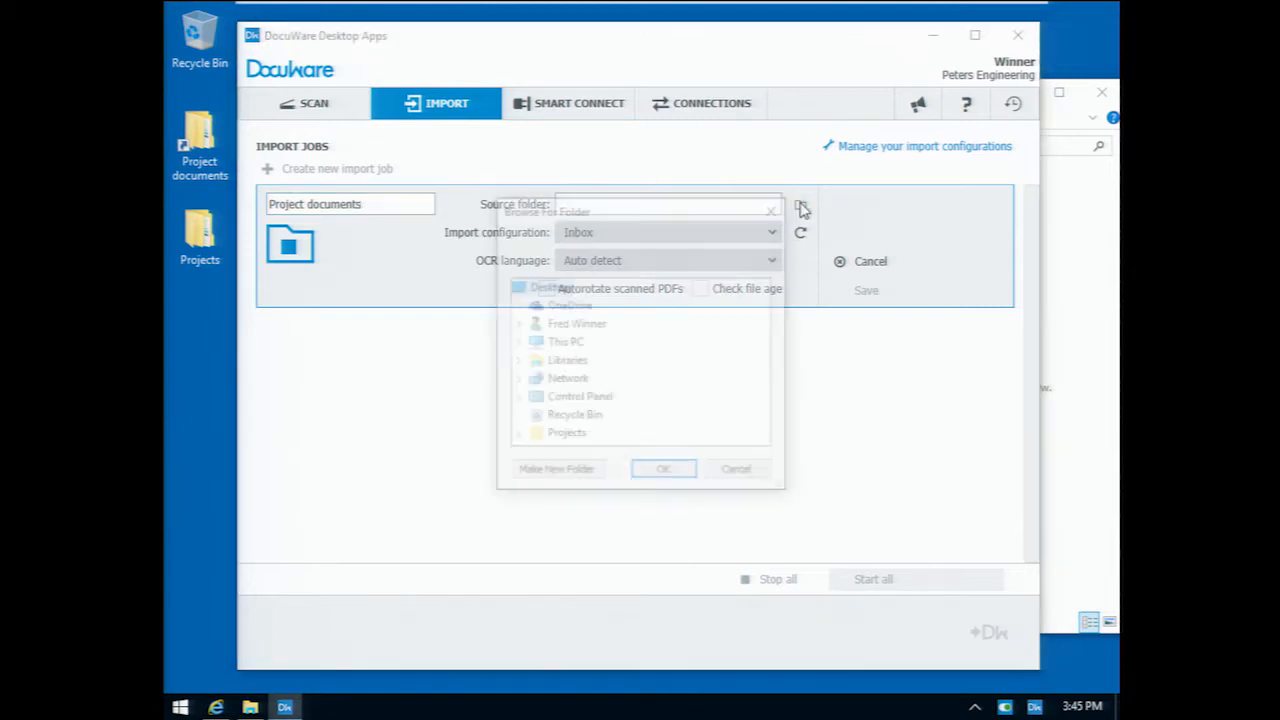
double_click(538, 342)
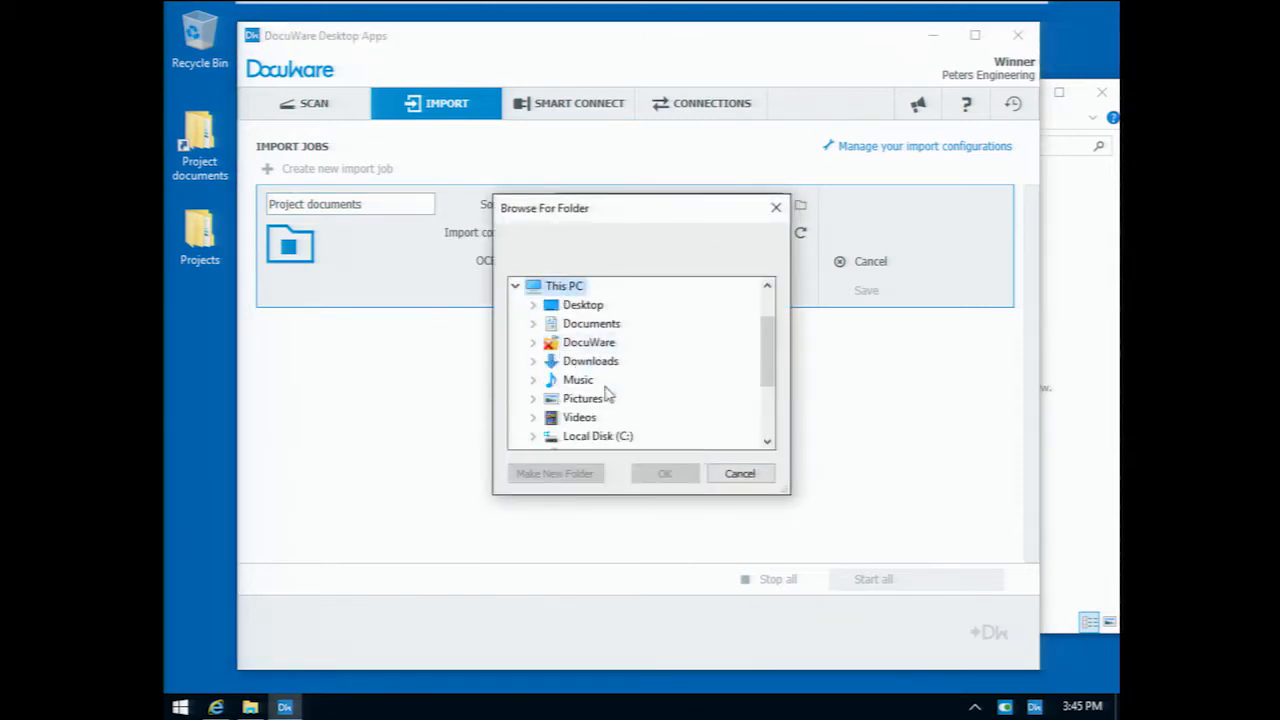
double_click(575, 306)
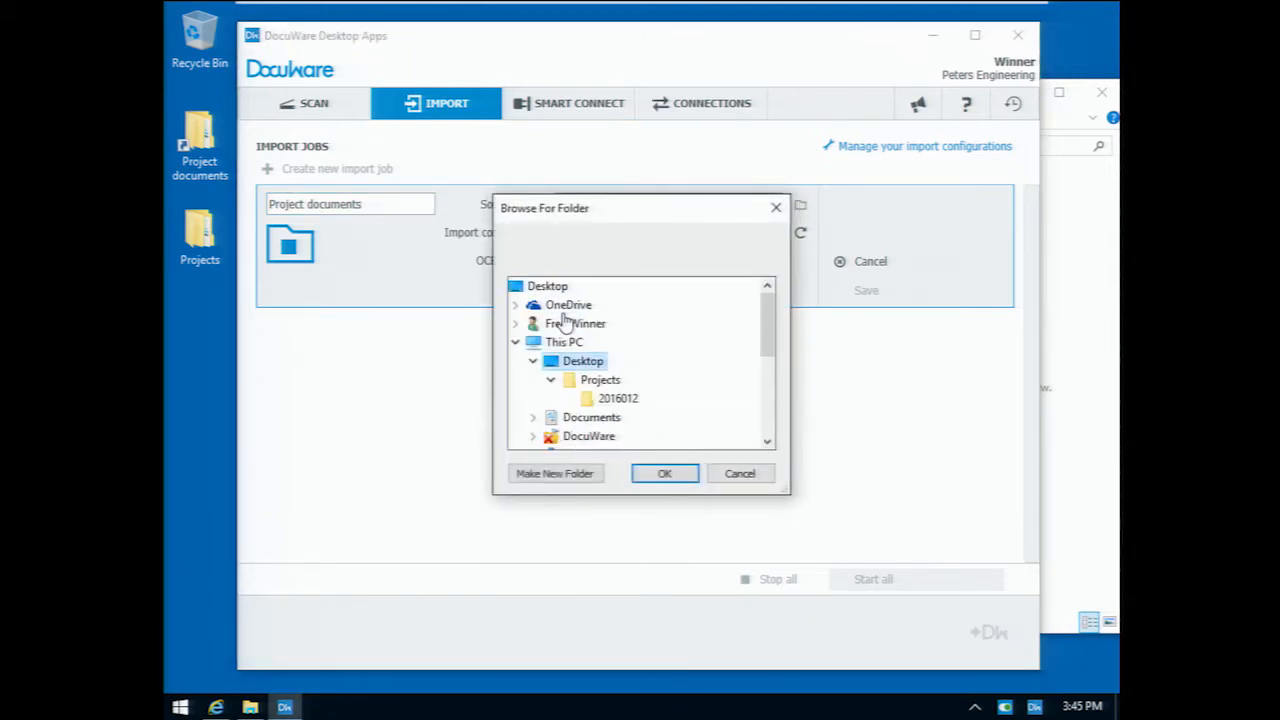
click(598, 380)
click(672, 484)
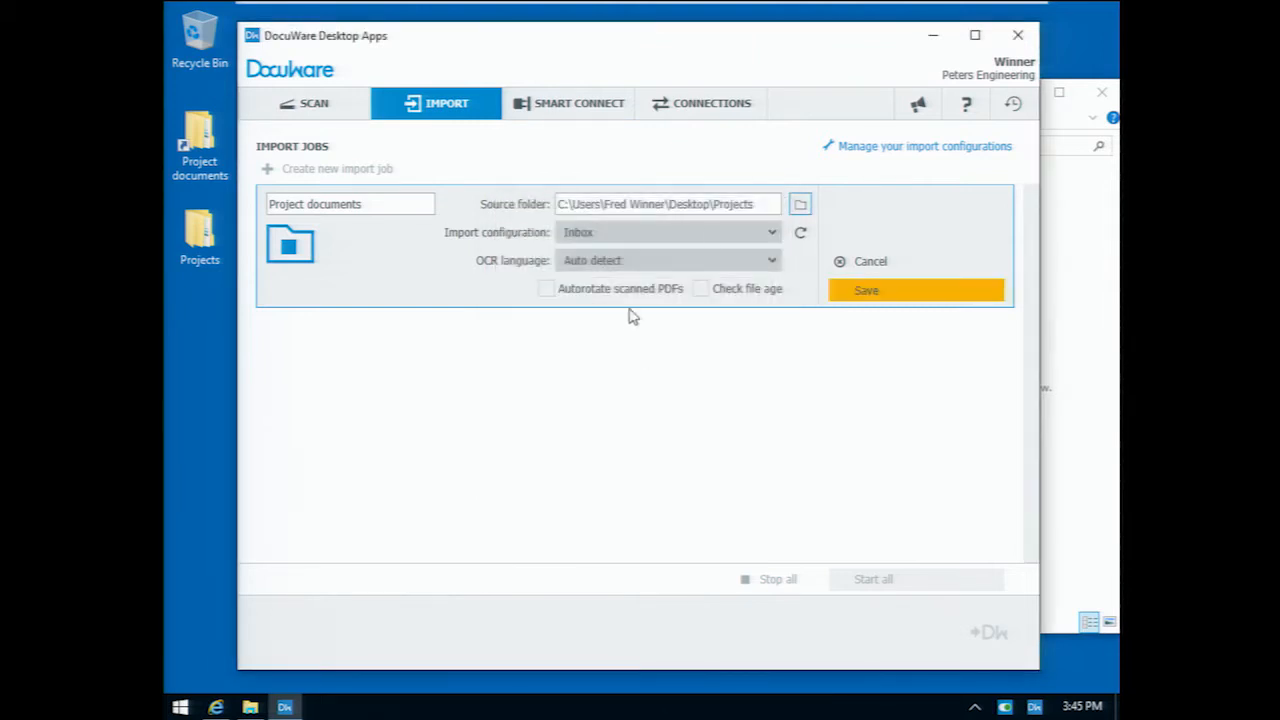
Set the job's import configuration to Automatic identification and save the import job.
click(745, 238)
click(635, 279)
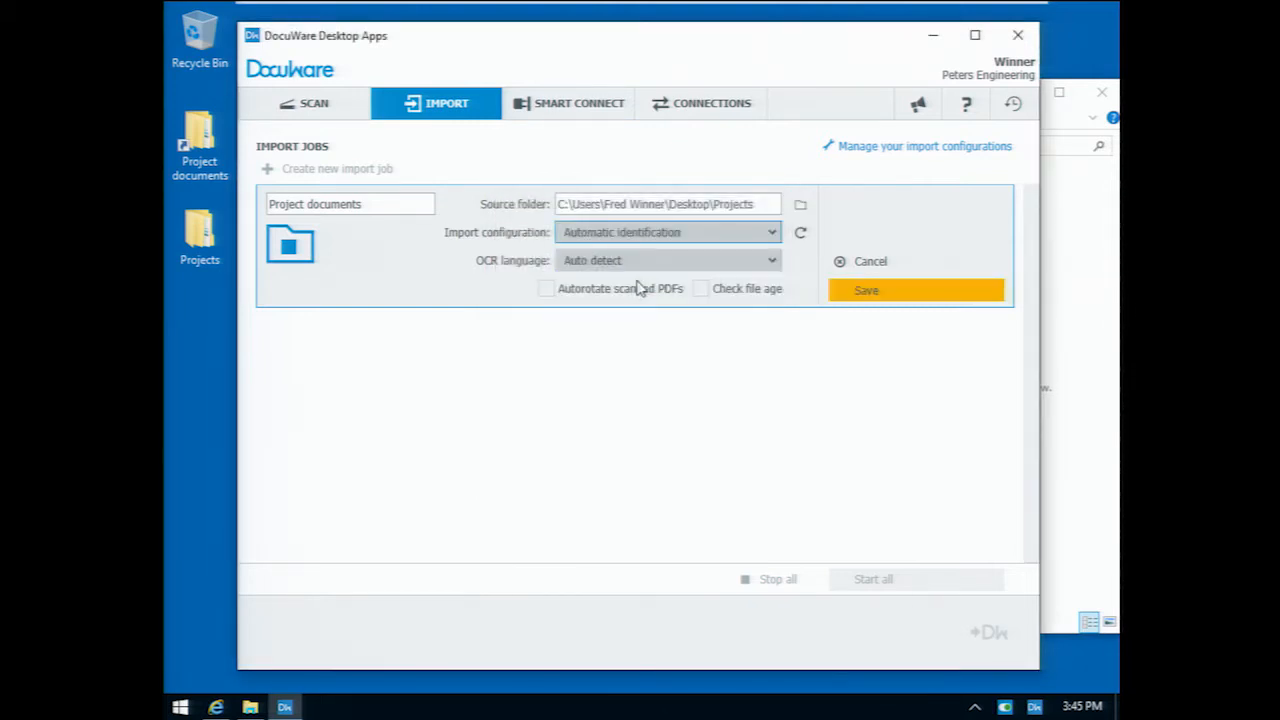
click(890, 298)
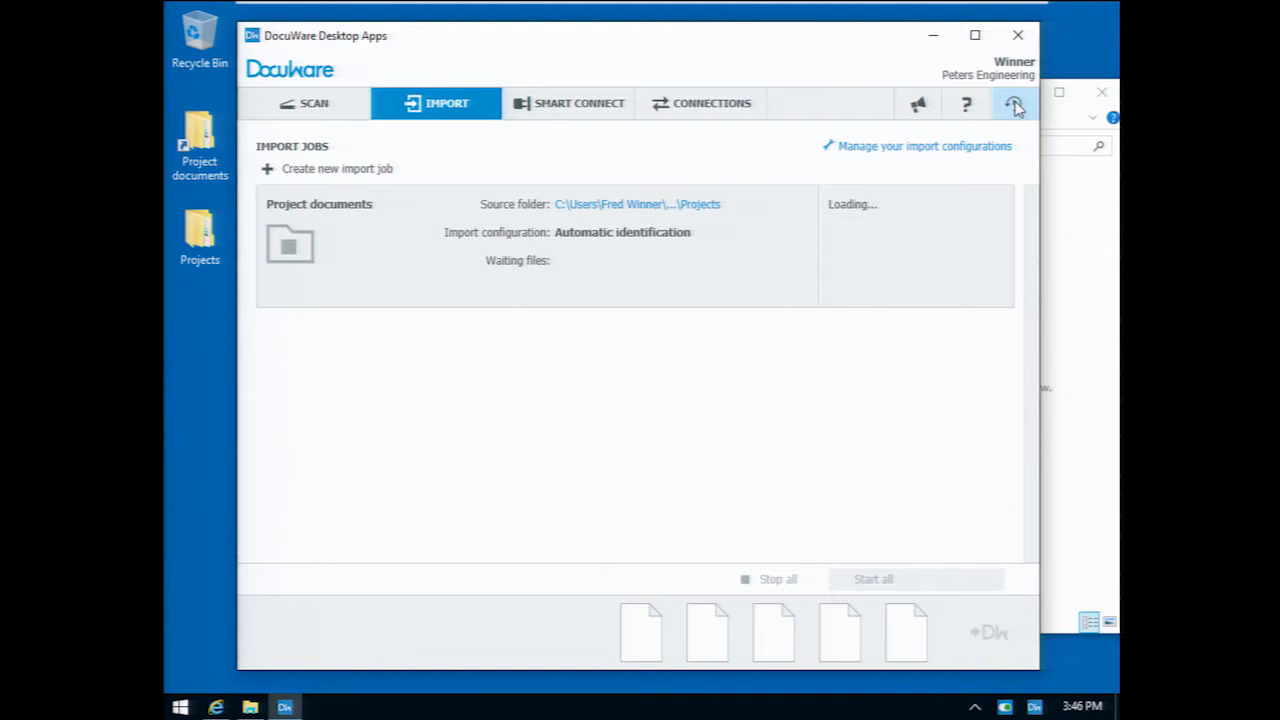
Open the import history and check the entry for Track 2016012.nltrack.
click(1014, 106)
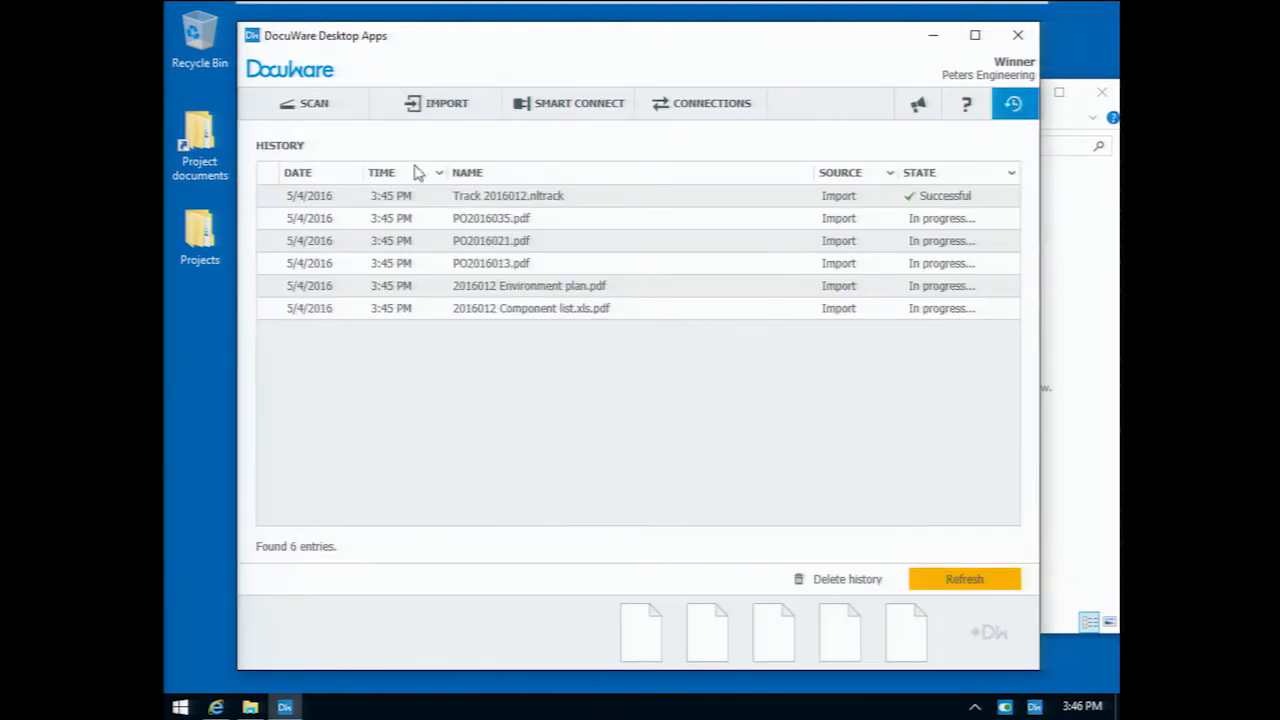
click(603, 200)
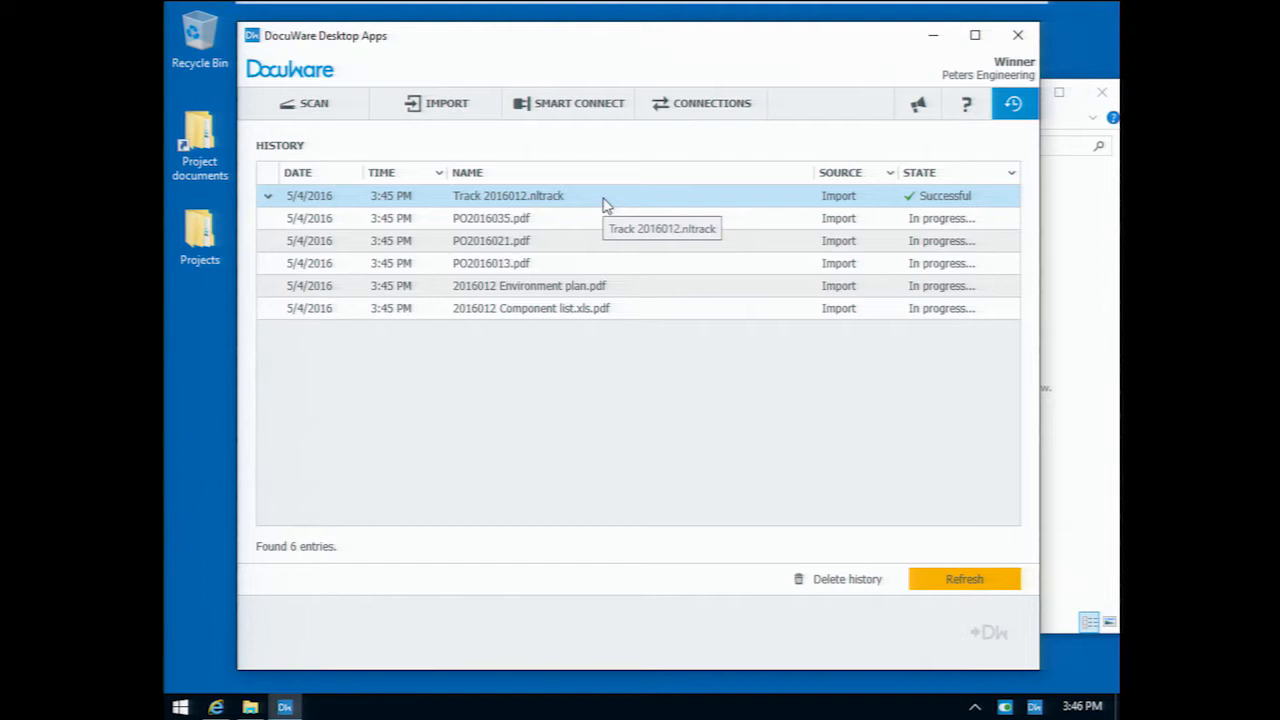
click(603, 205)
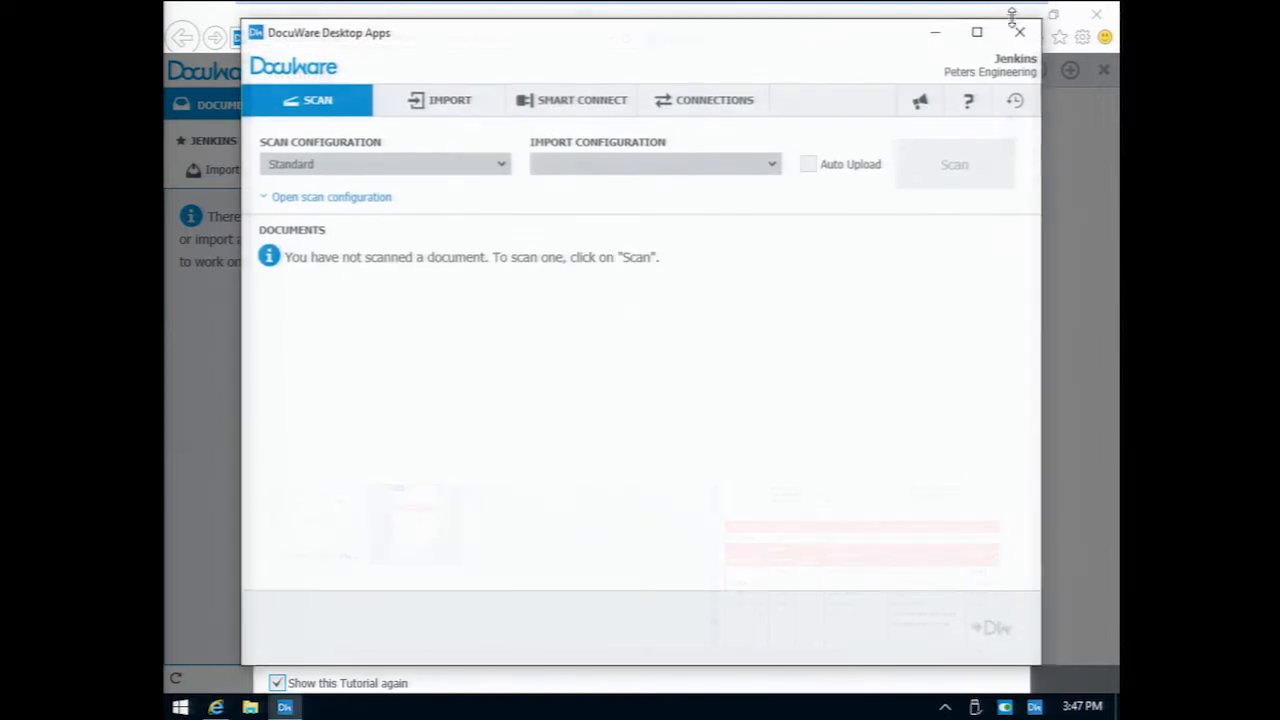
Minimize the browser and scan the documents with the Standard scan configuration and the Project 2016012 import configuration.
click(1012, 14)
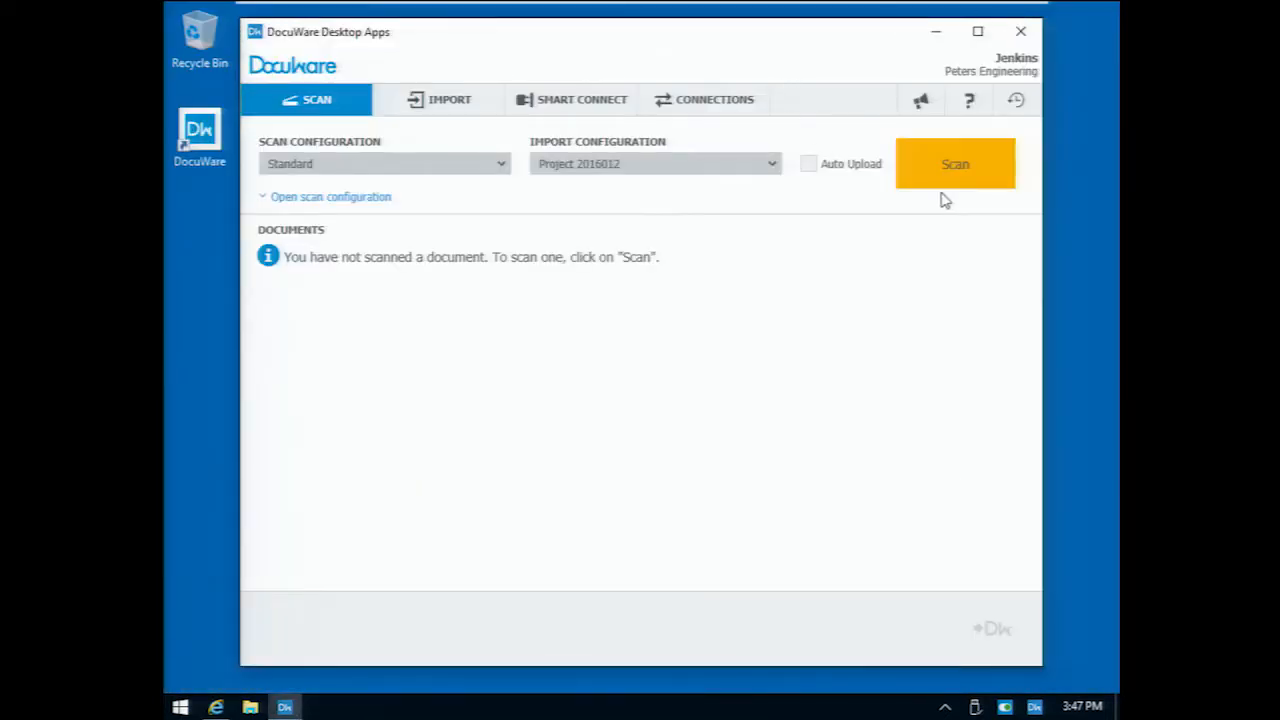
click(711, 177)
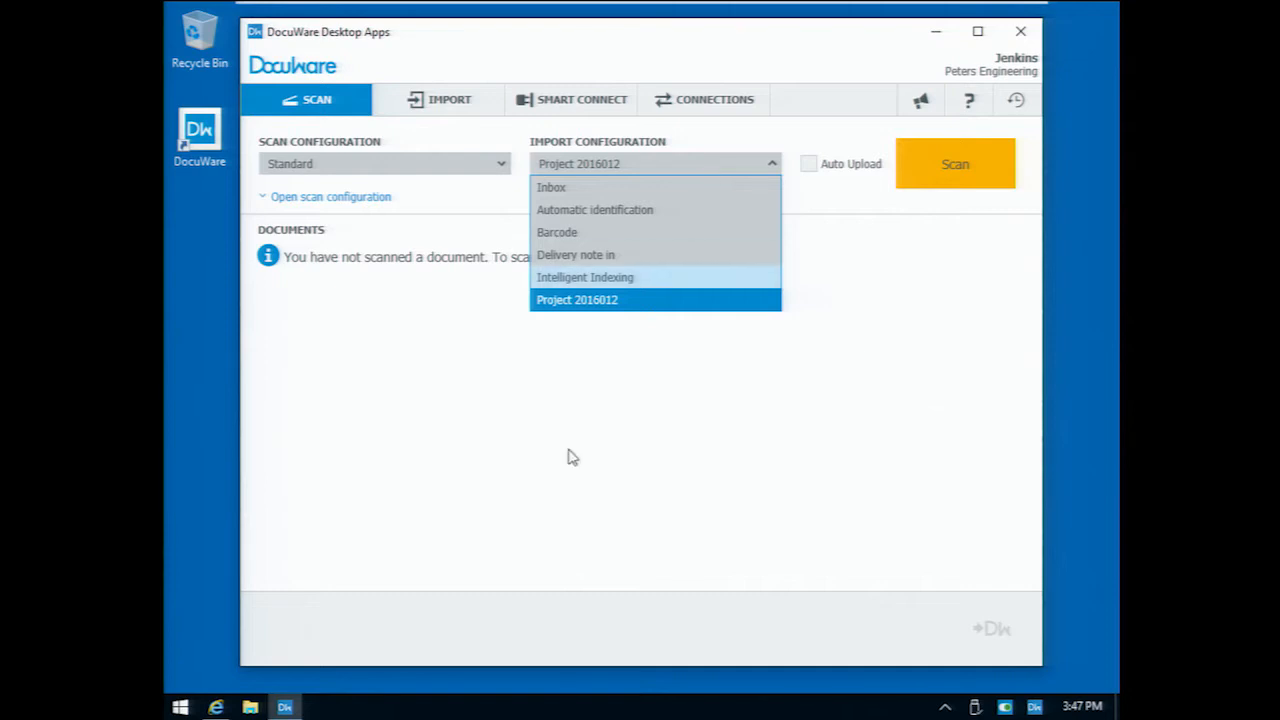
click(561, 509)
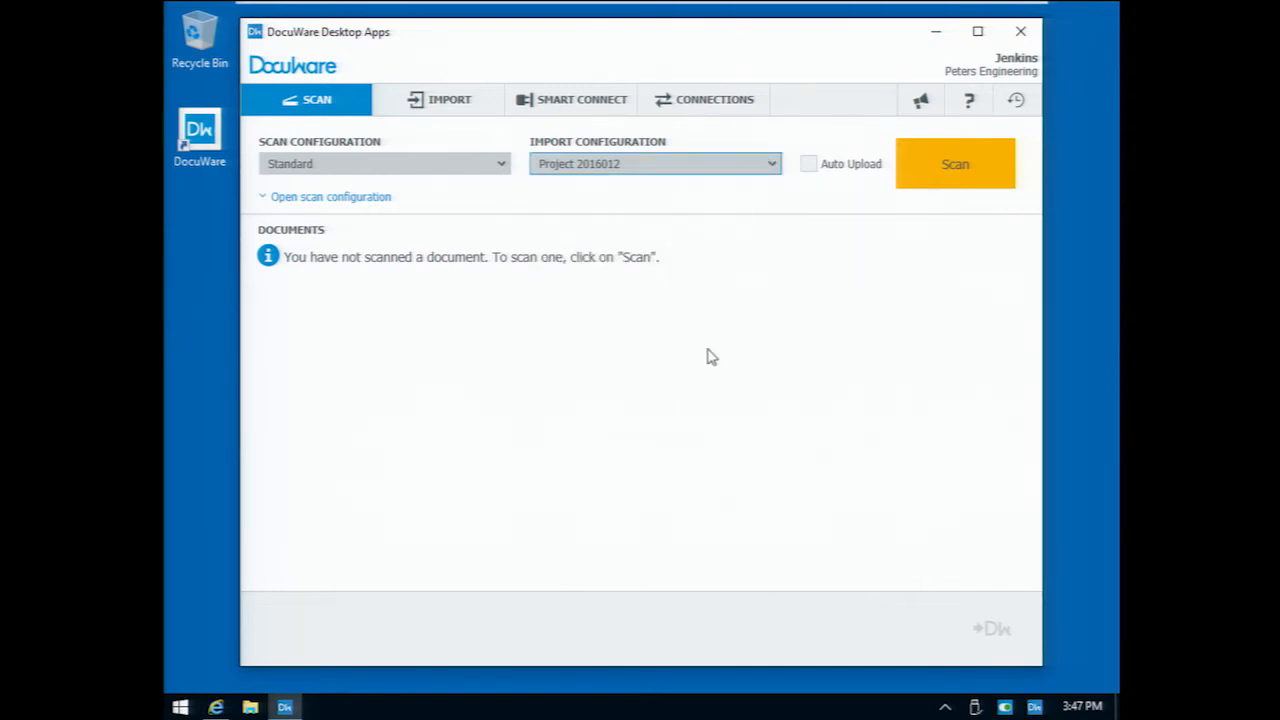
click(955, 165)
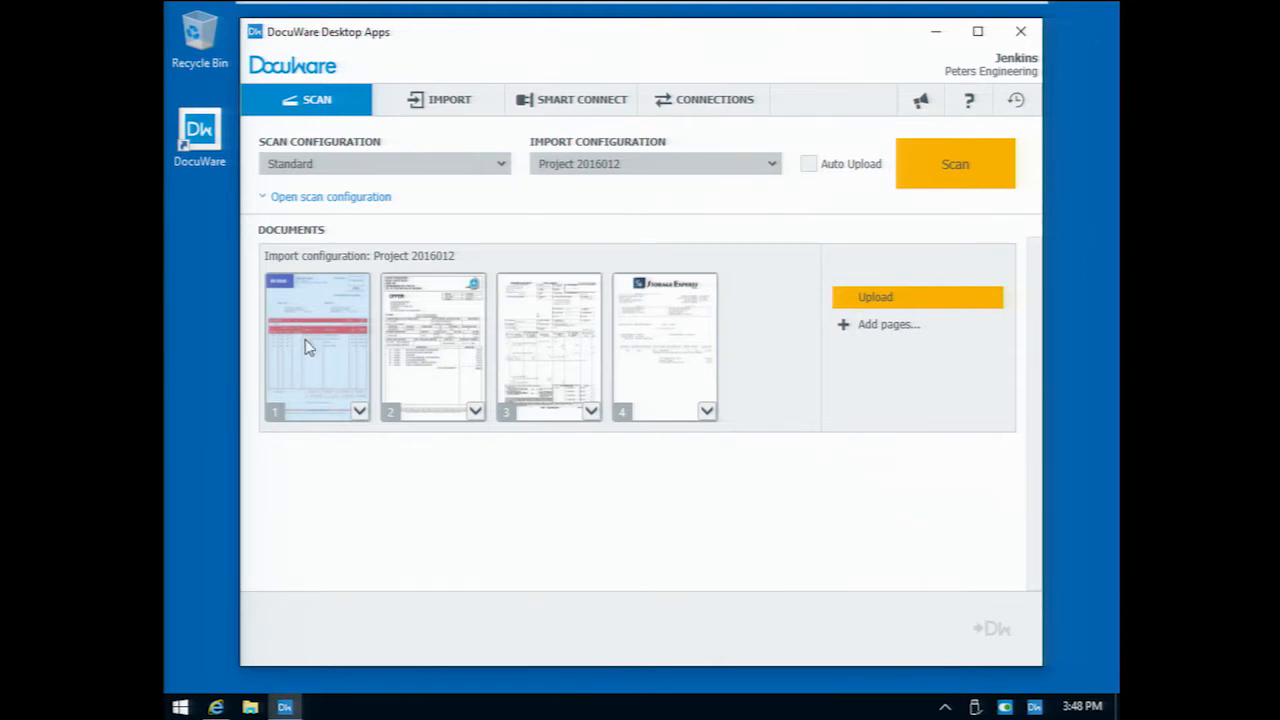
Open the enlarged preview of the scanned pages and rotate the Rapid Transport offer clockwise and back upright.
double_click(307, 345)
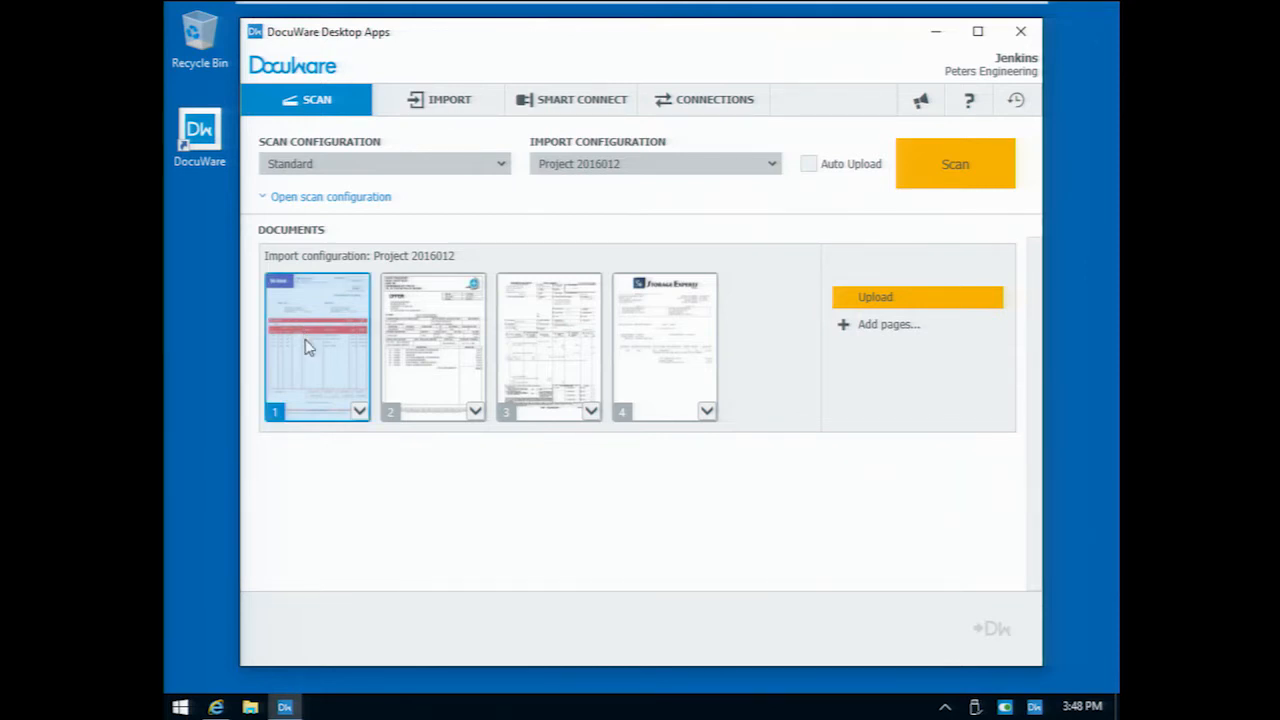
mouse_move(571, 357)
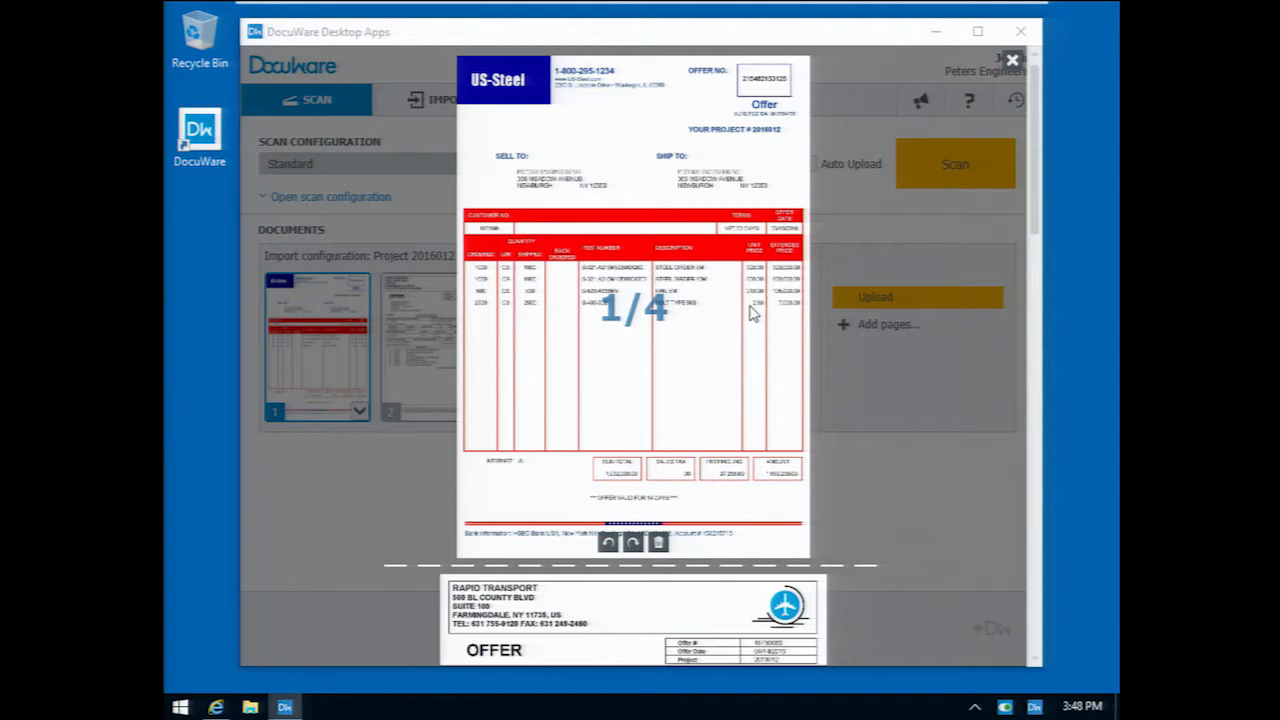
scroll(752, 314, down, 4)
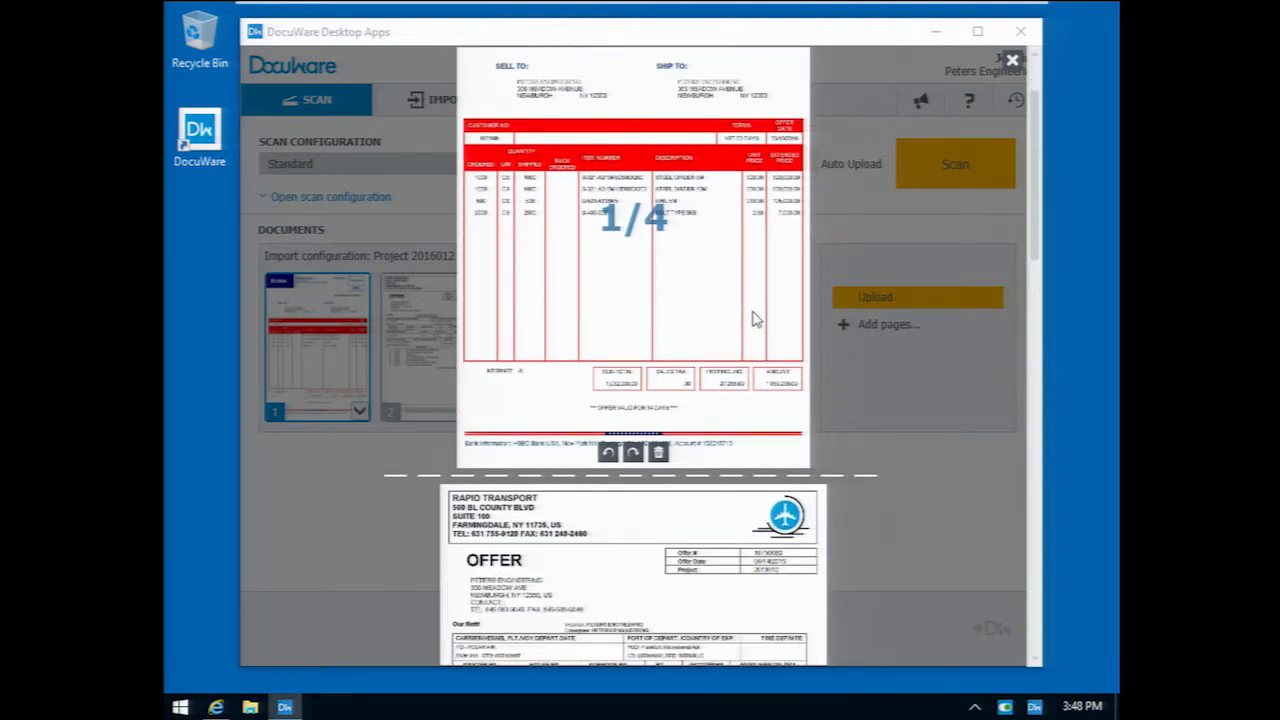
scroll(755, 318, down, 3)
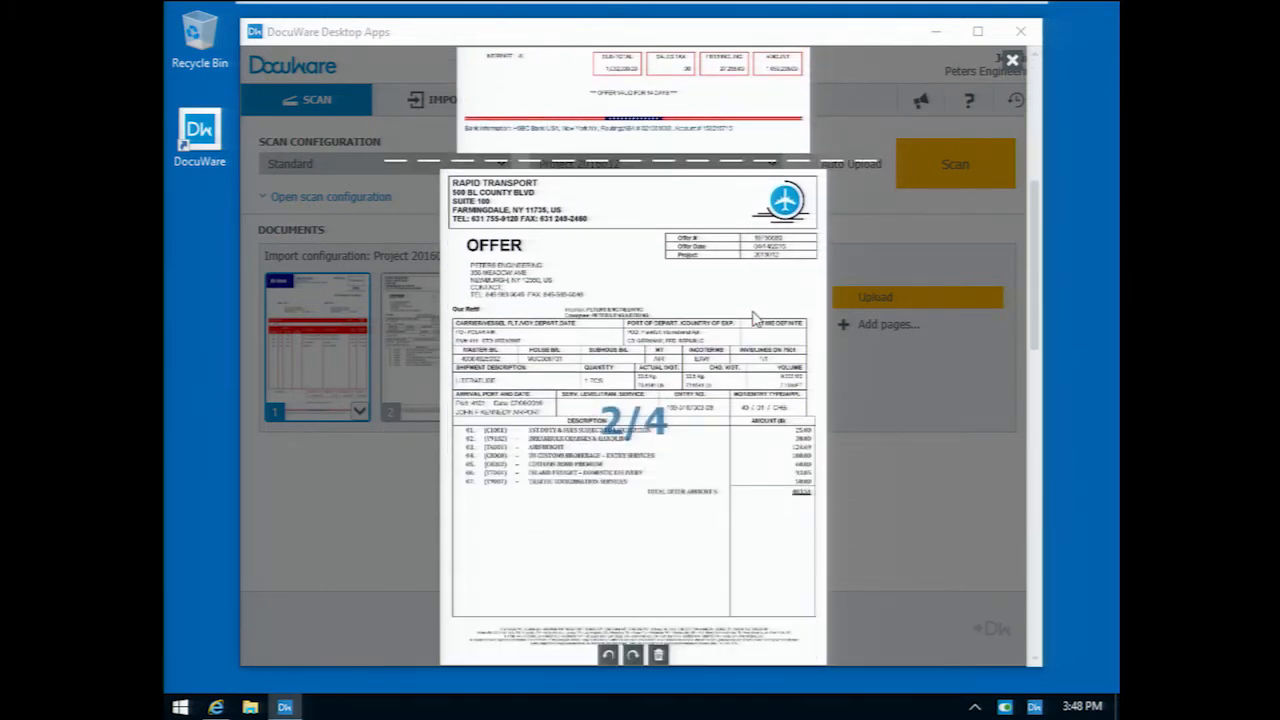
scroll(756, 317, down, 2)
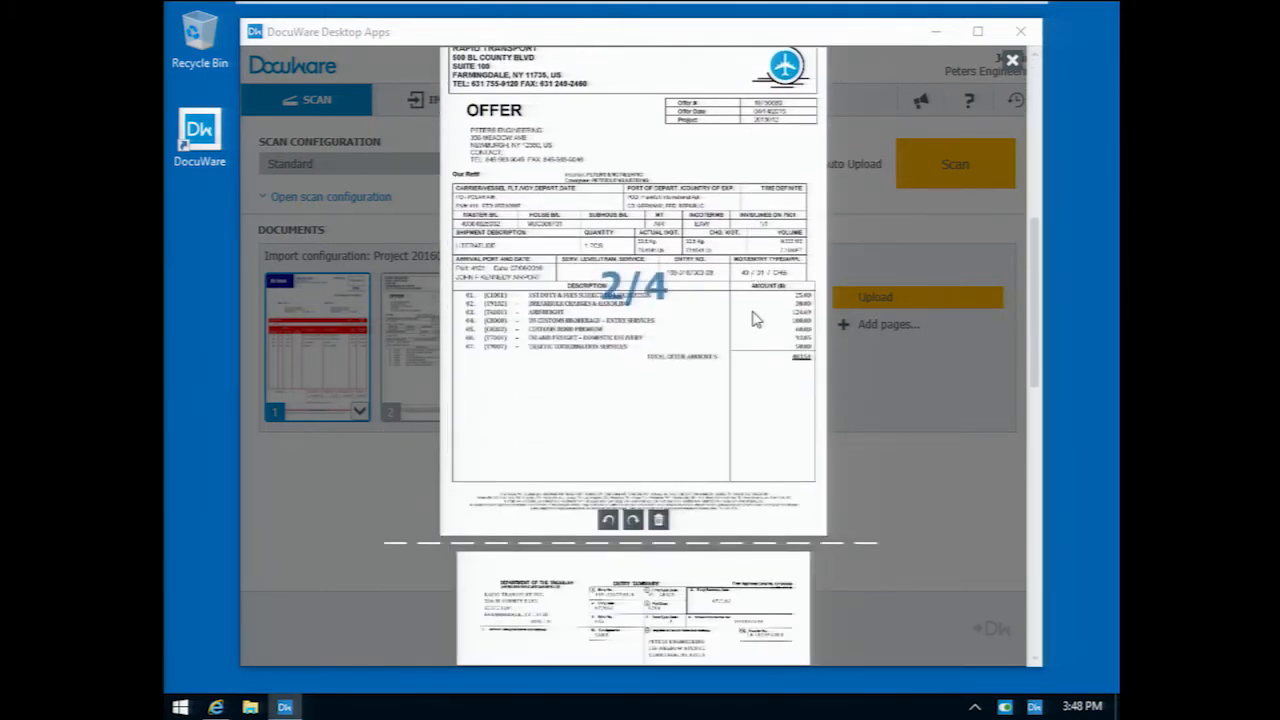
click(634, 521)
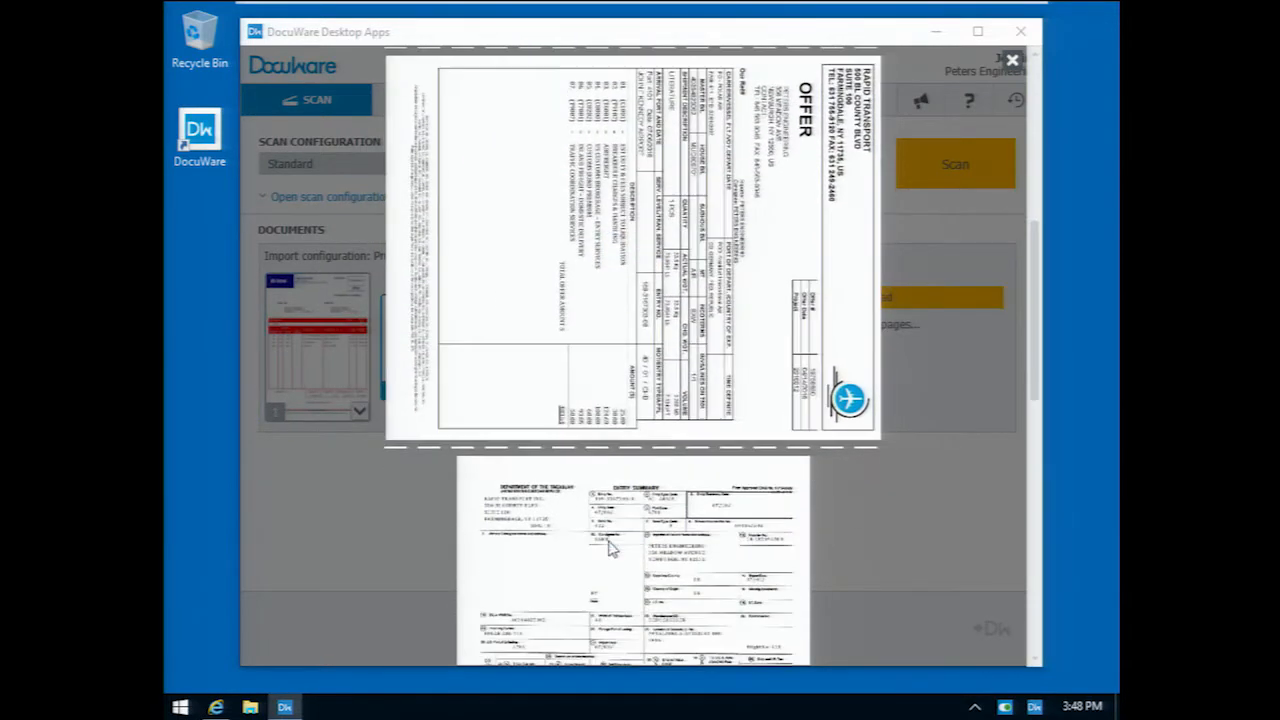
click(608, 426)
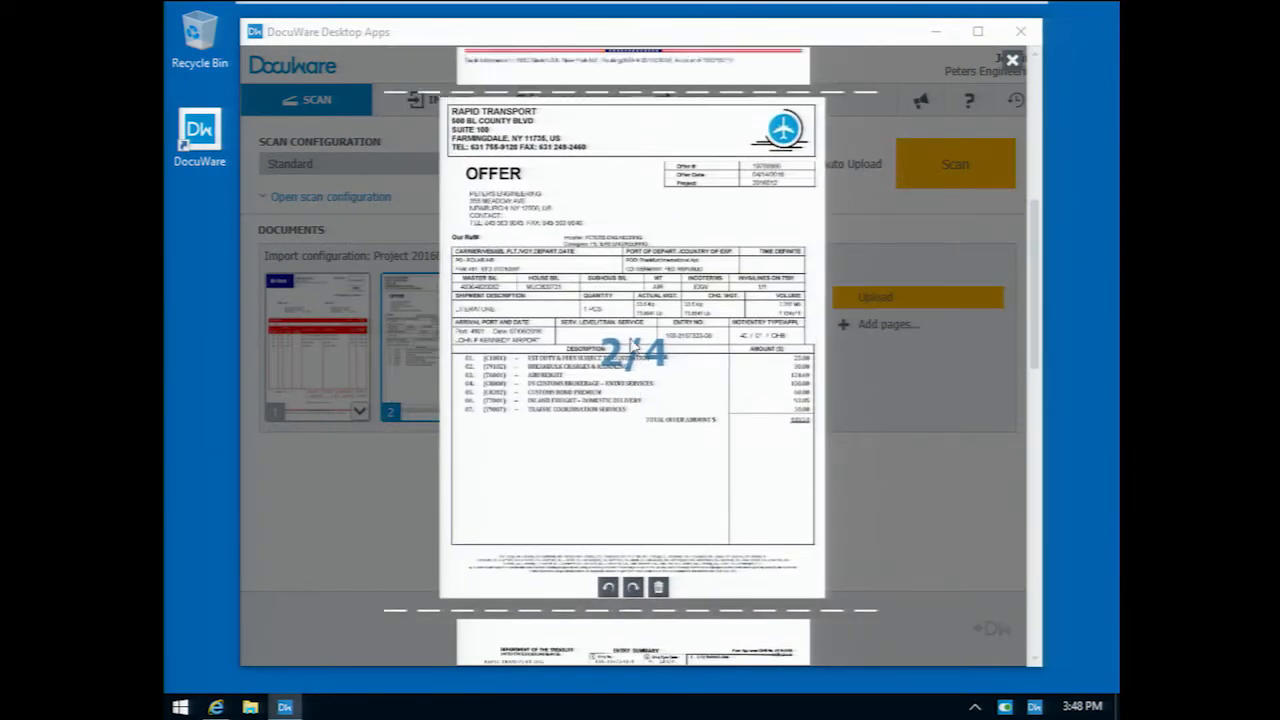
Split the scanned stack after the US-Steel page and before the Storage Experts page, and close the preview.
scroll(631, 300, up, 2)
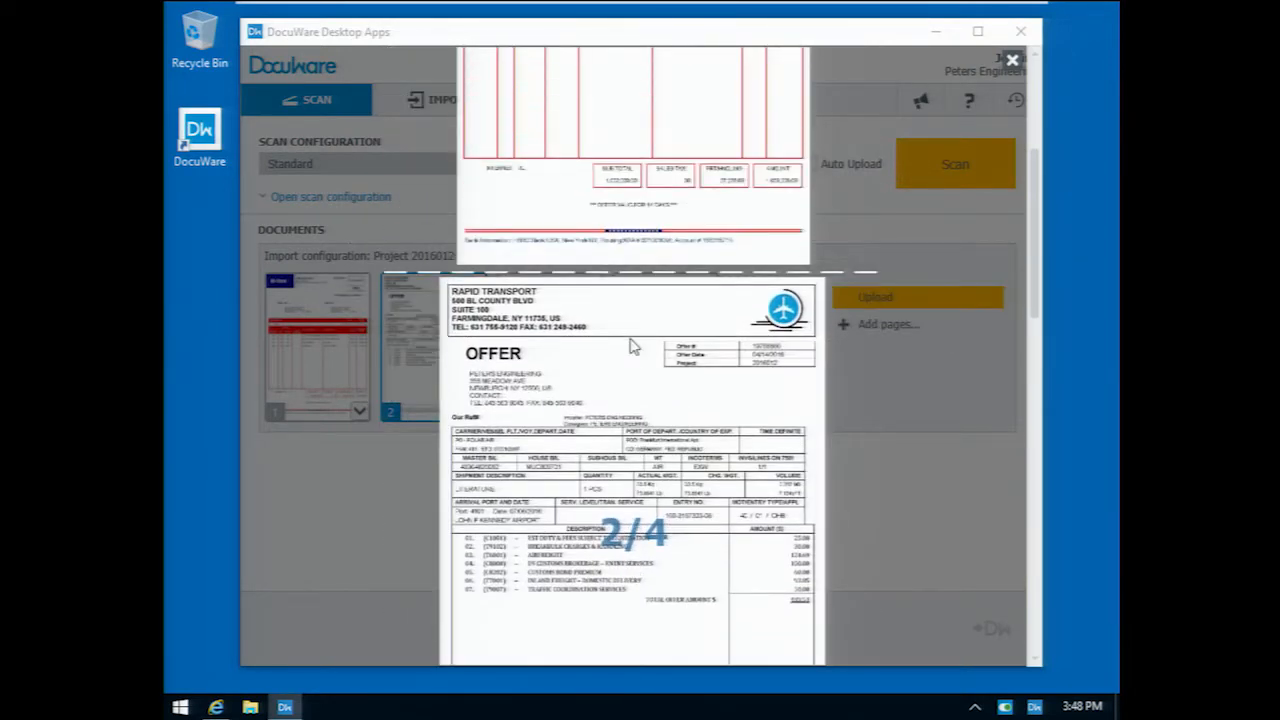
click(795, 281)
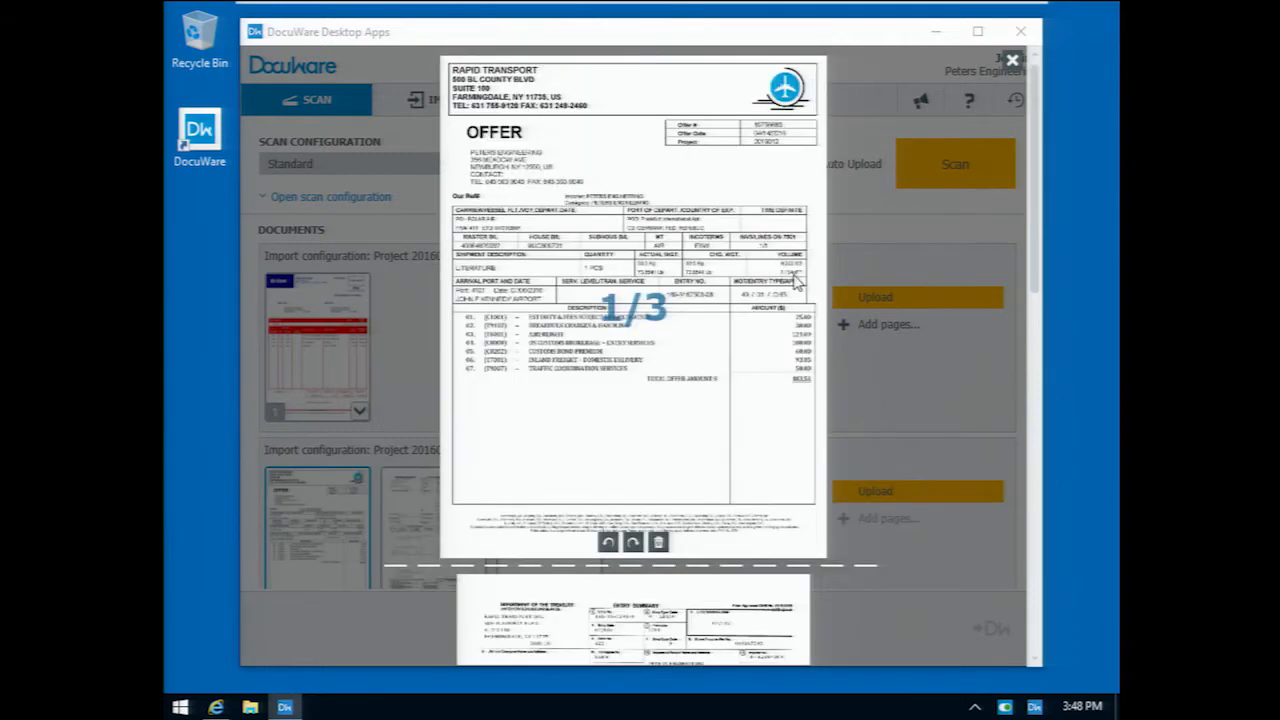
scroll(797, 285, down, 2)
scroll(797, 285, down, 5)
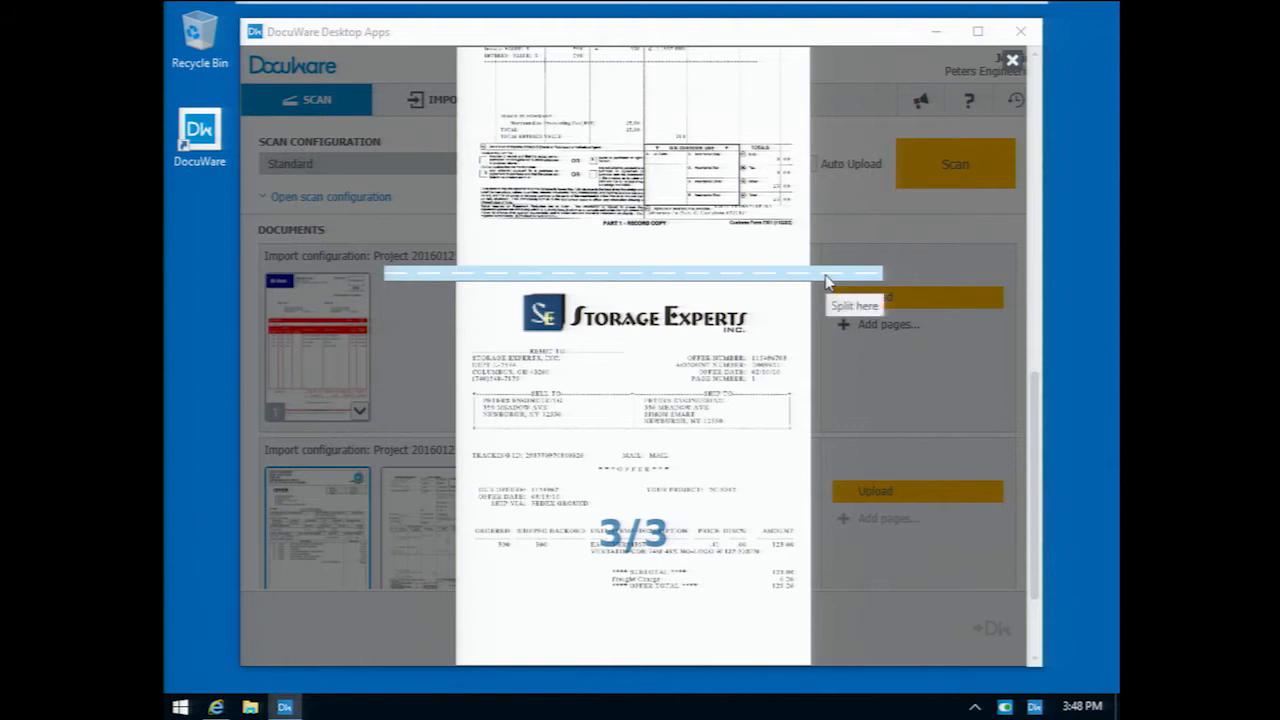
click(825, 275)
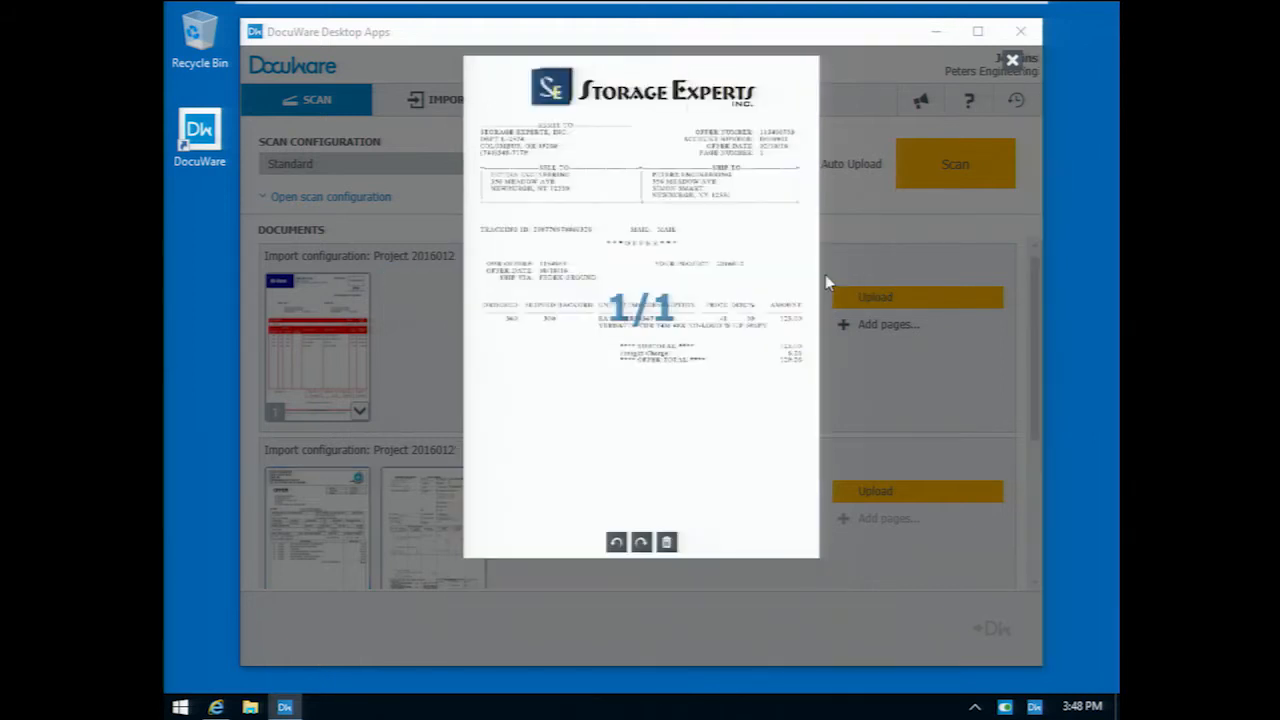
click(1012, 60)
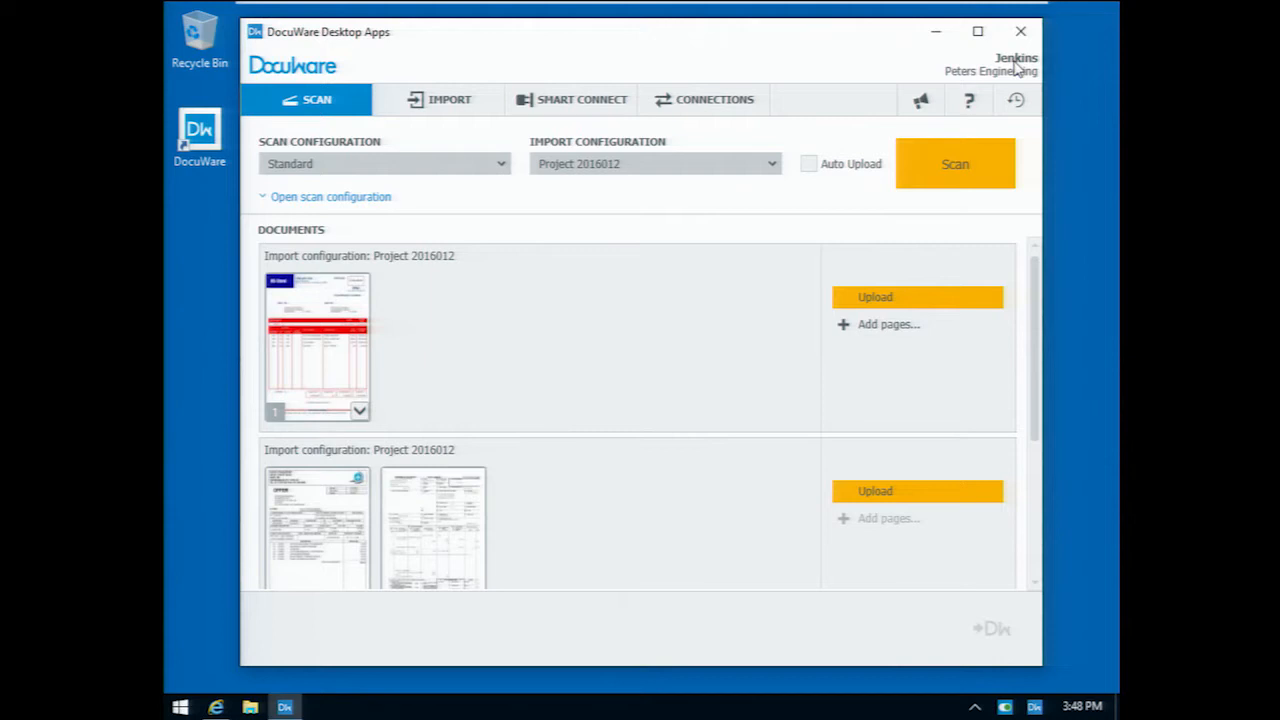
Upload the three separated documents one after another with the Project 2016012 import configuration.
click(909, 300)
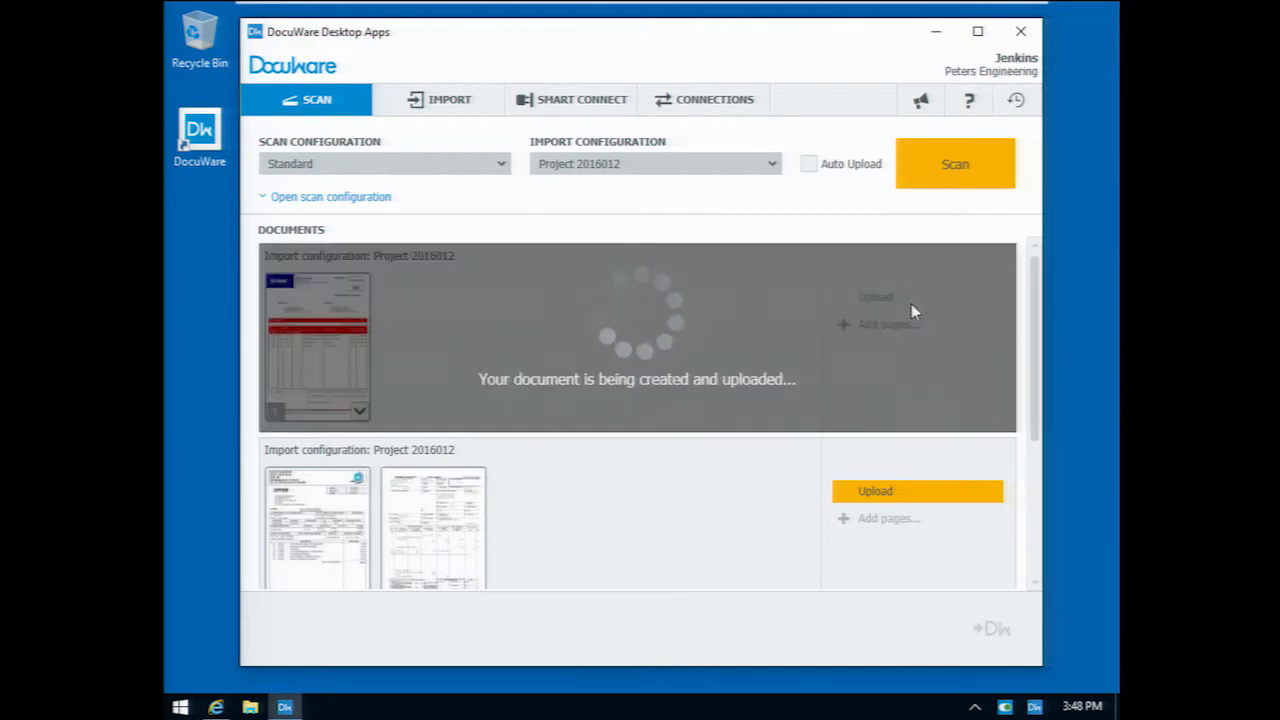
click(893, 299)
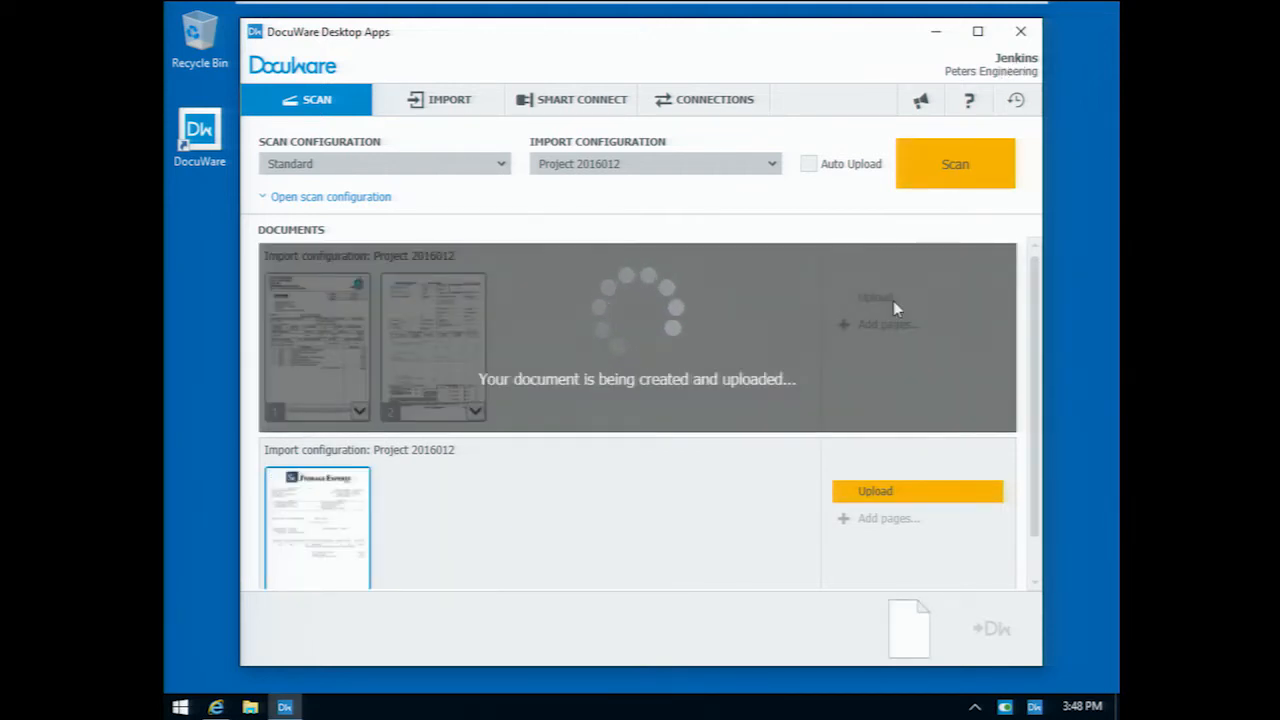
click(903, 302)
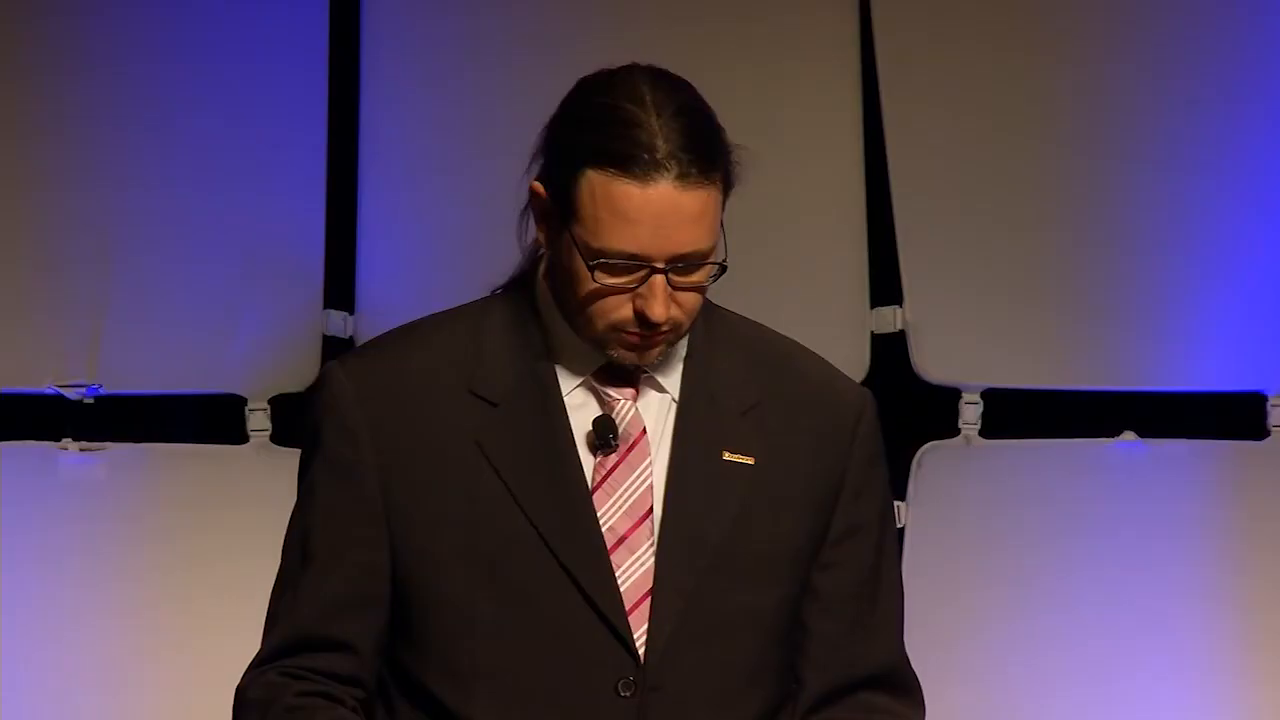
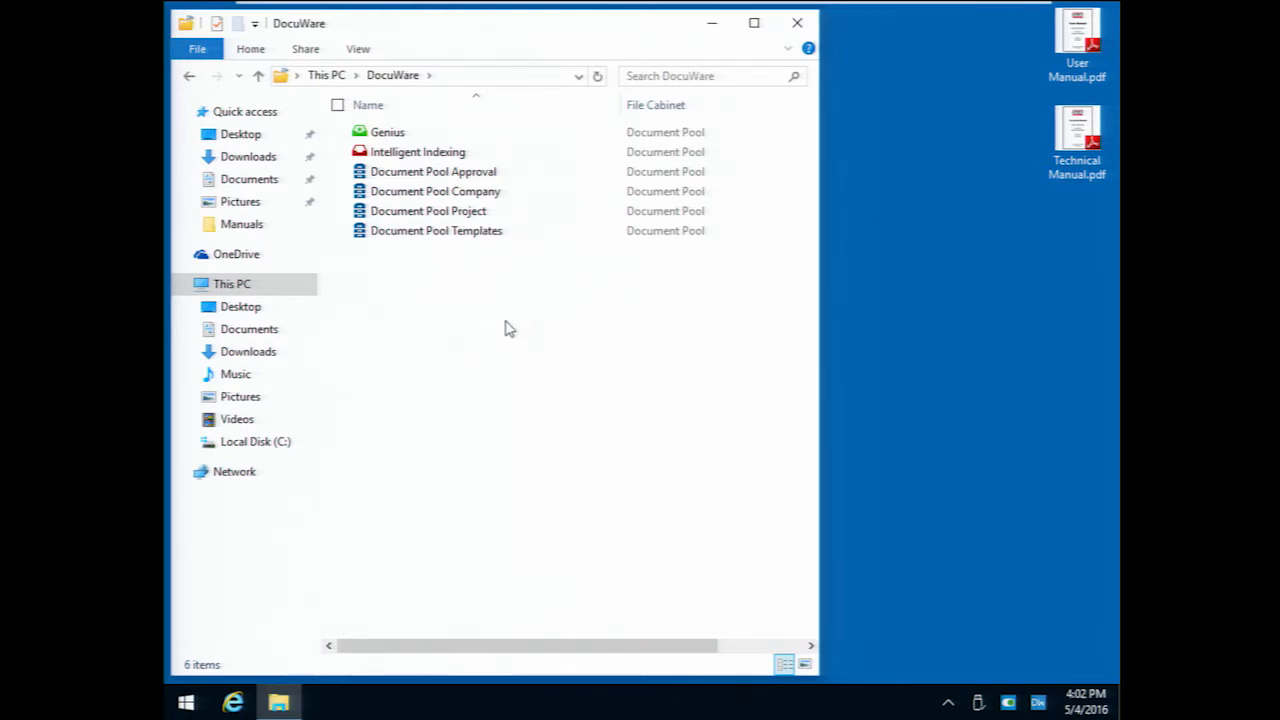
Hide the Document Pool Approval, Company and Templates folder view dialogs in Adapt View and save the change.
right_click(506, 328)
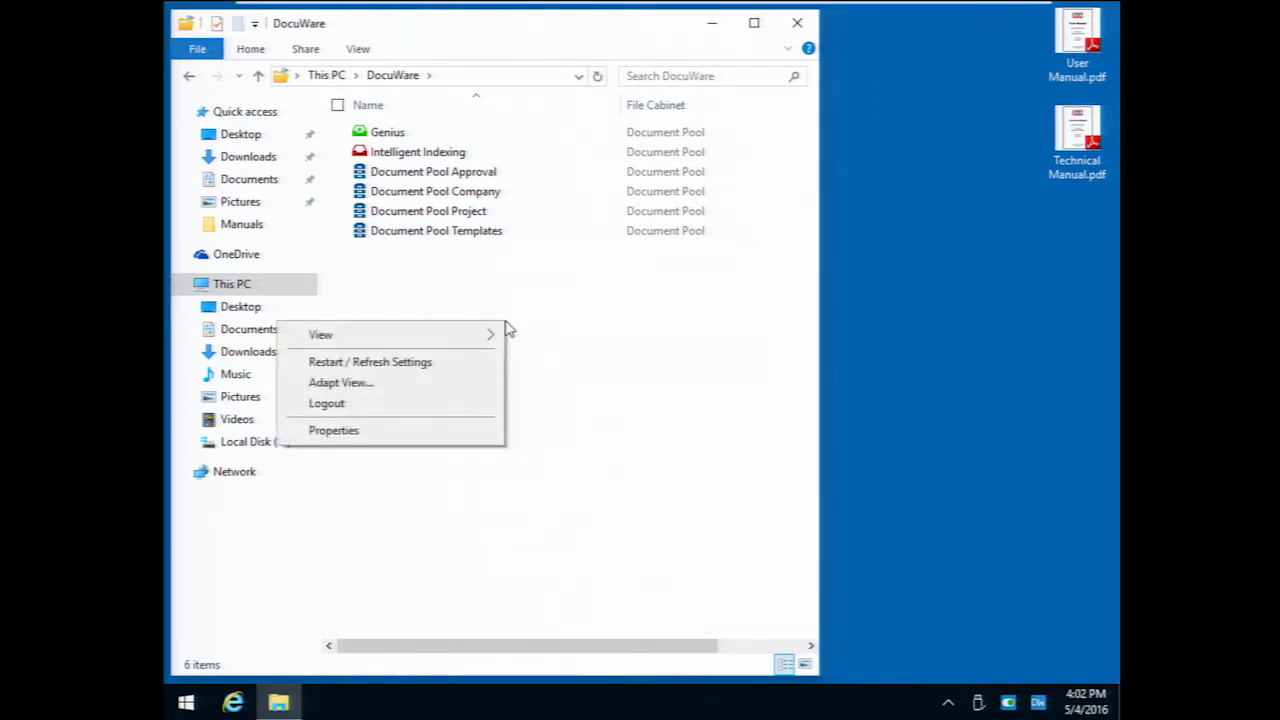
click(428, 388)
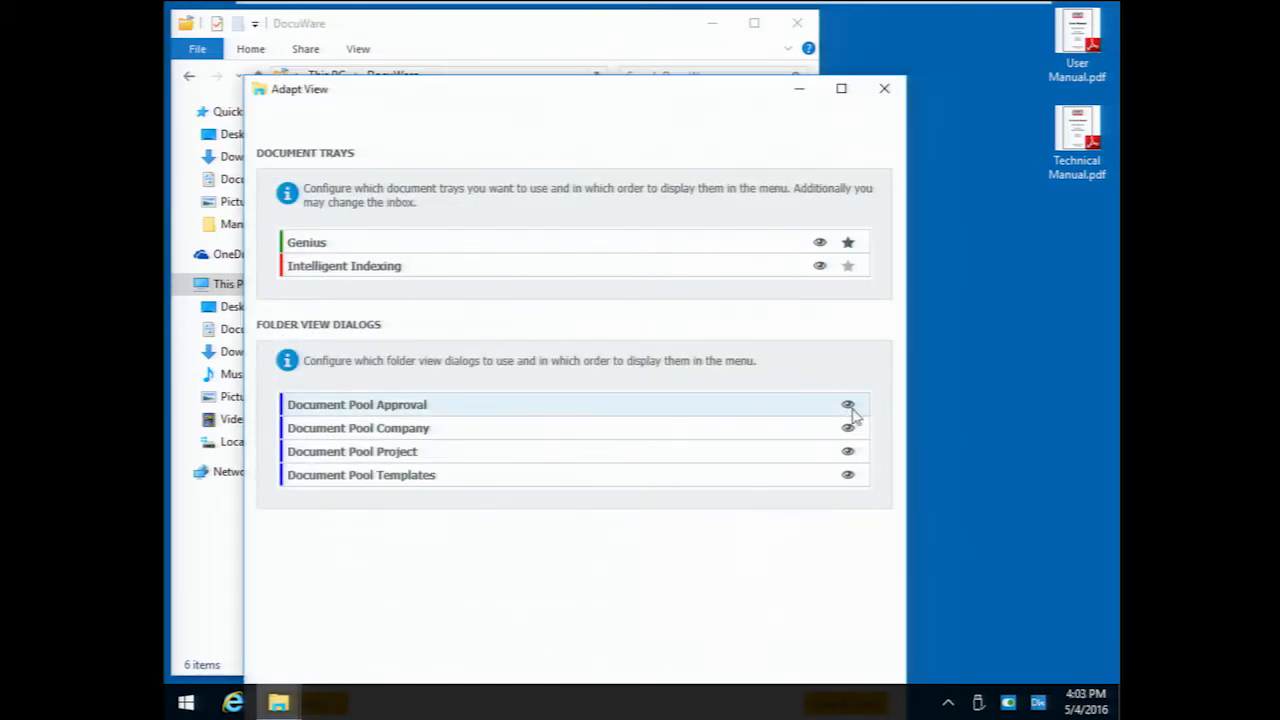
click(848, 405)
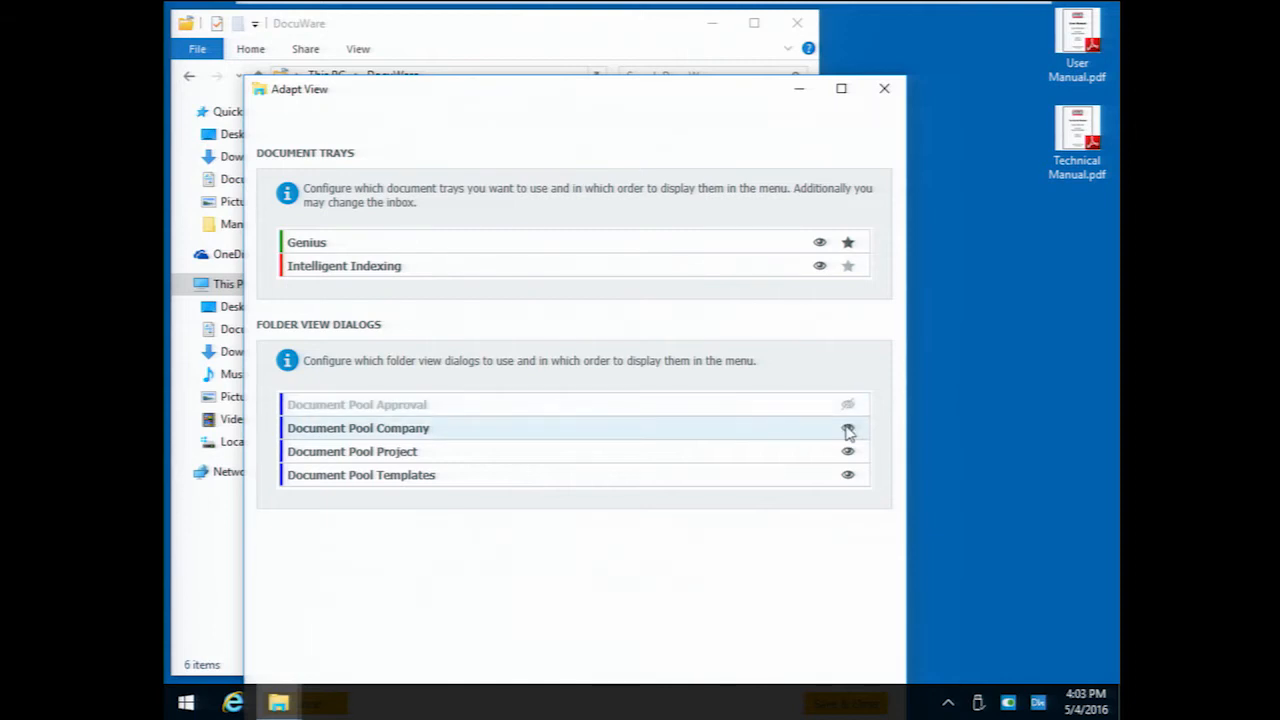
click(848, 430)
click(848, 476)
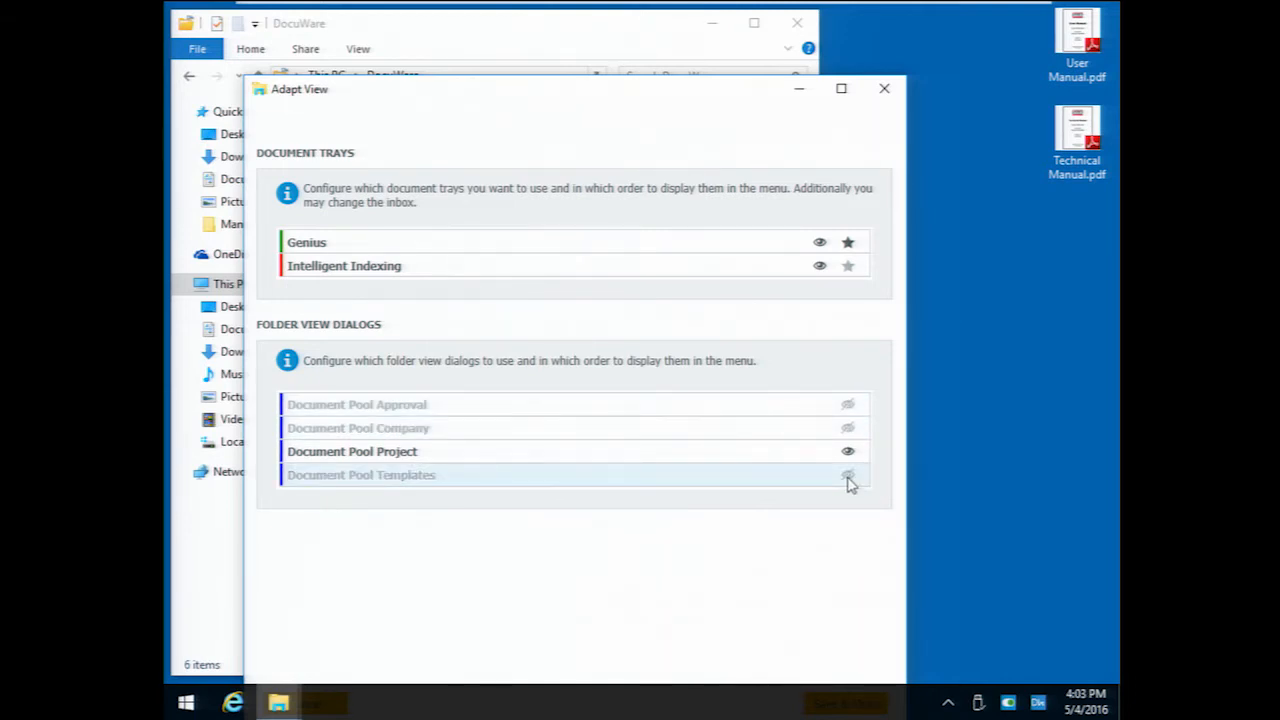
drag(626, 100, 680, 40)
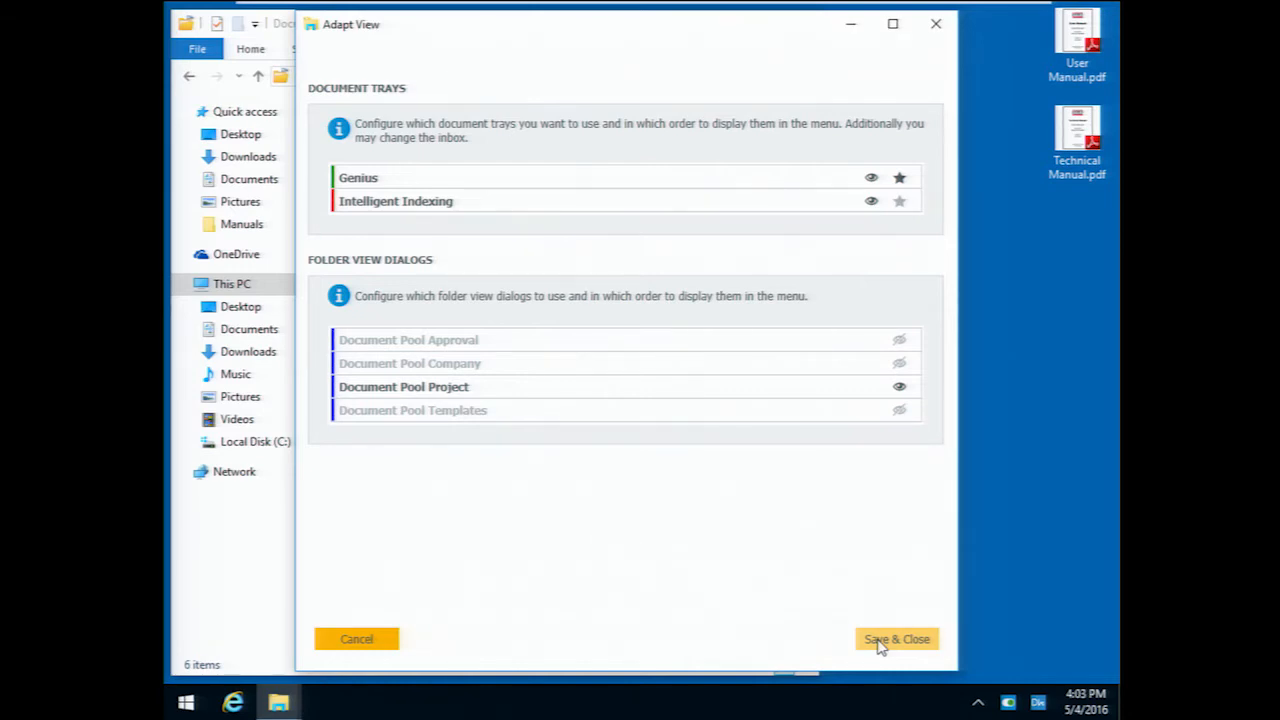
click(880, 645)
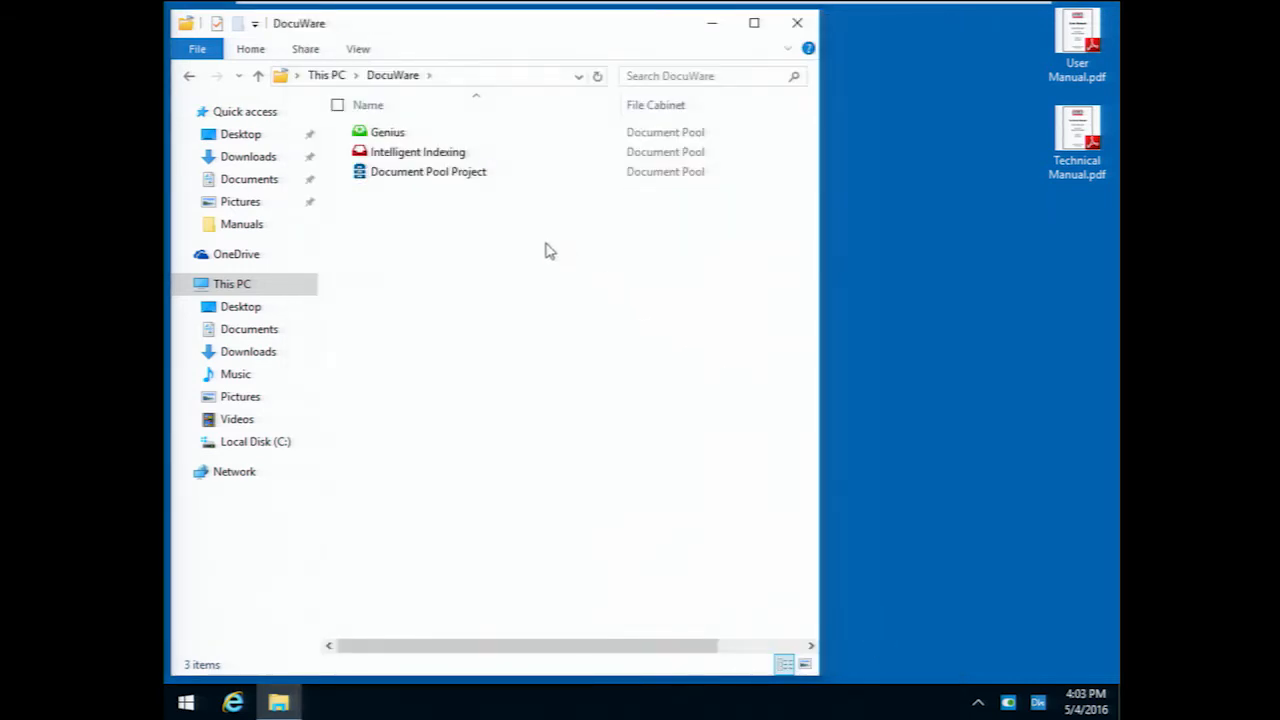
Browse Document Pool Project through North America and project 2016012 to the Order Out folder.
double_click(418, 176)
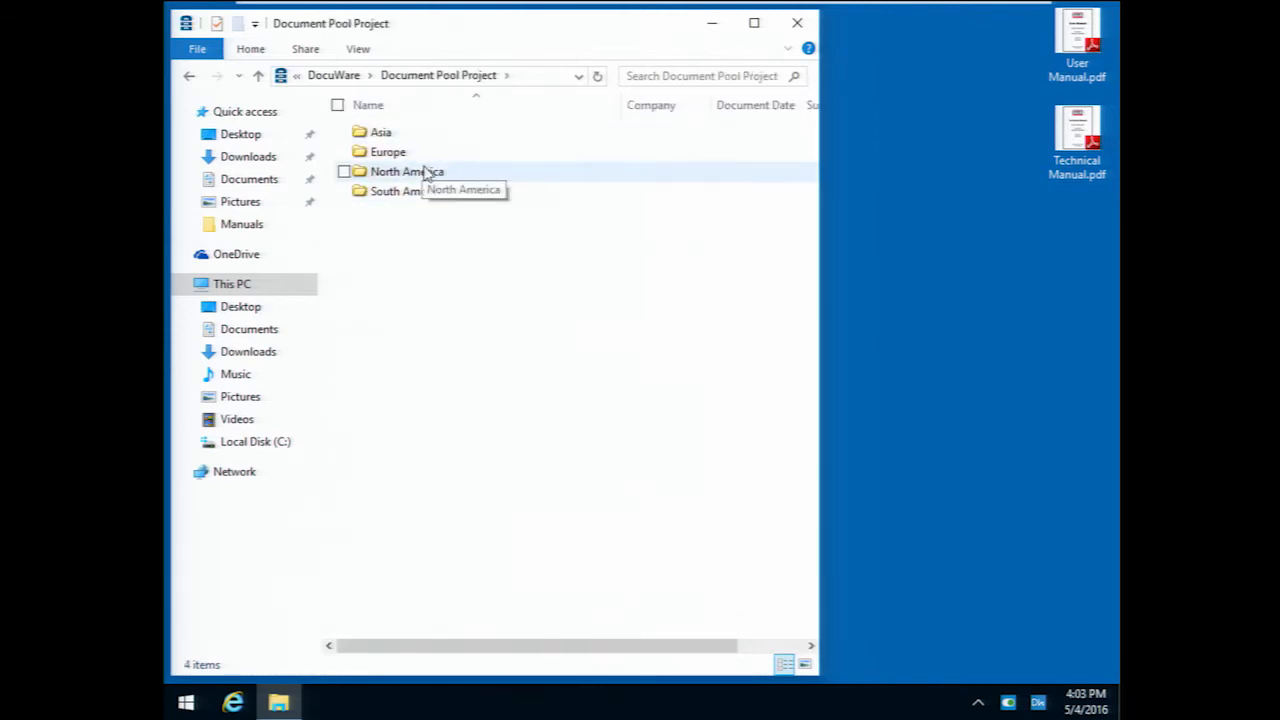
double_click(425, 172)
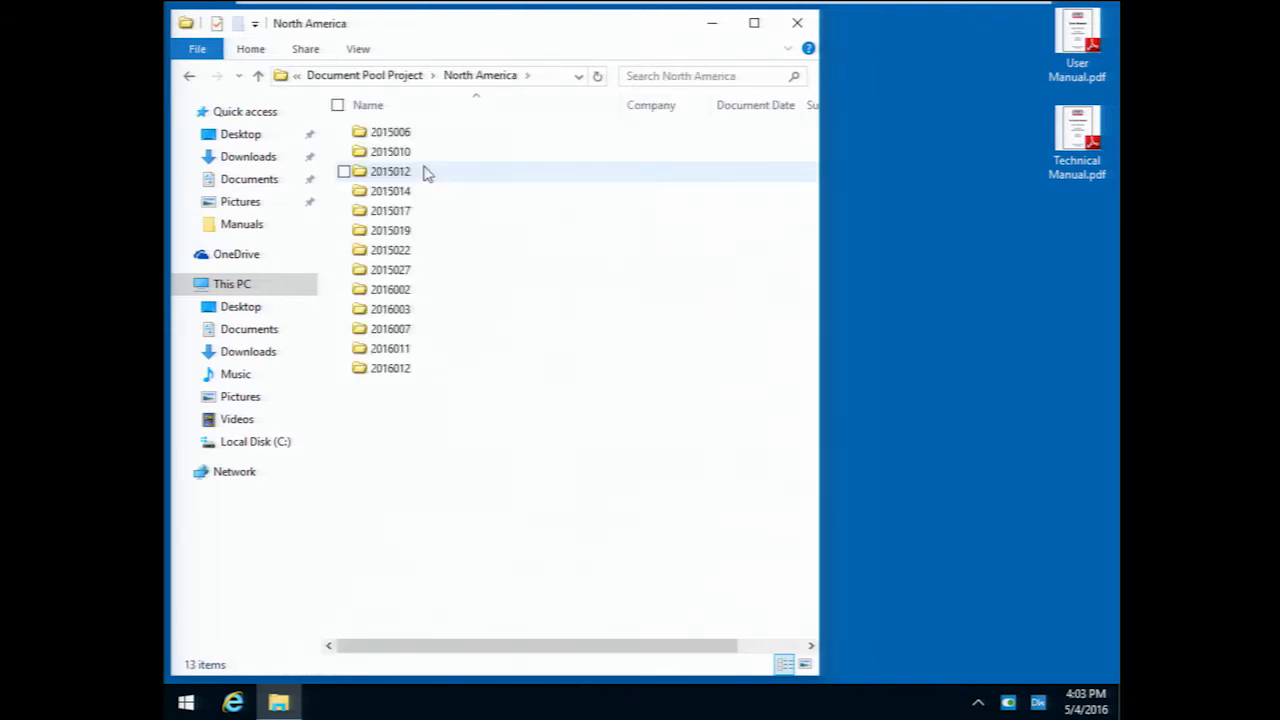
double_click(435, 372)
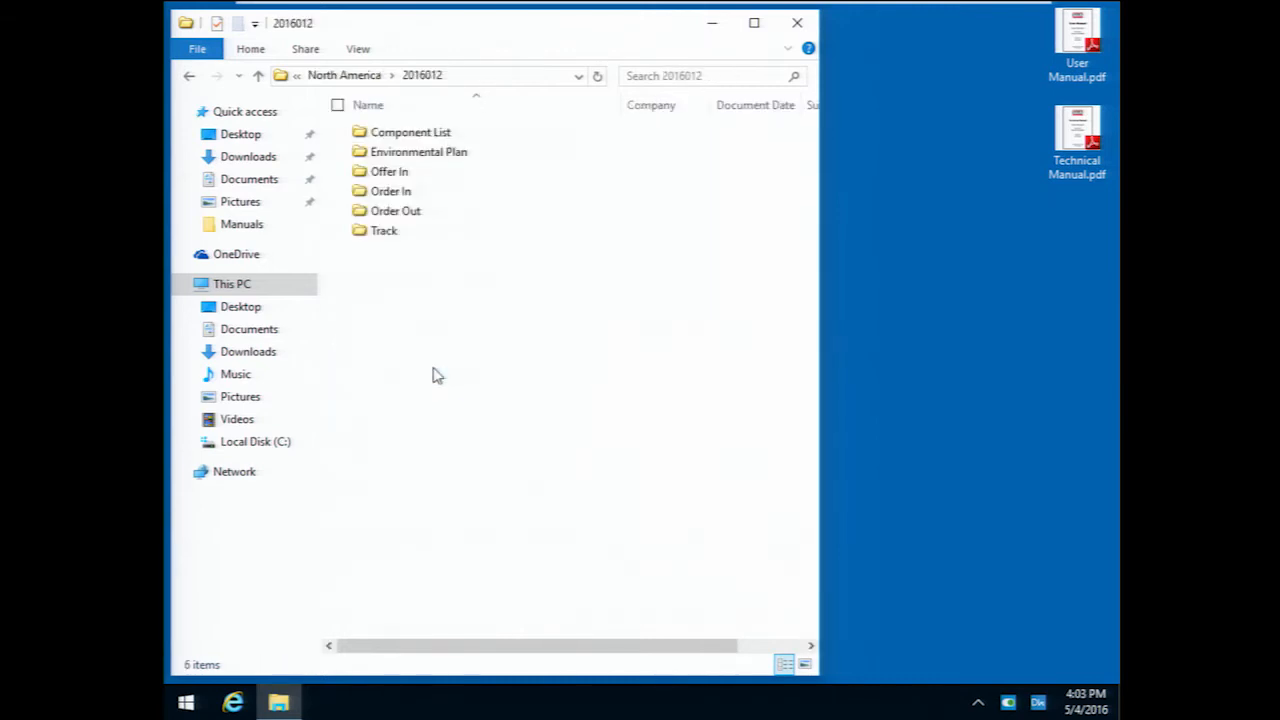
double_click(406, 211)
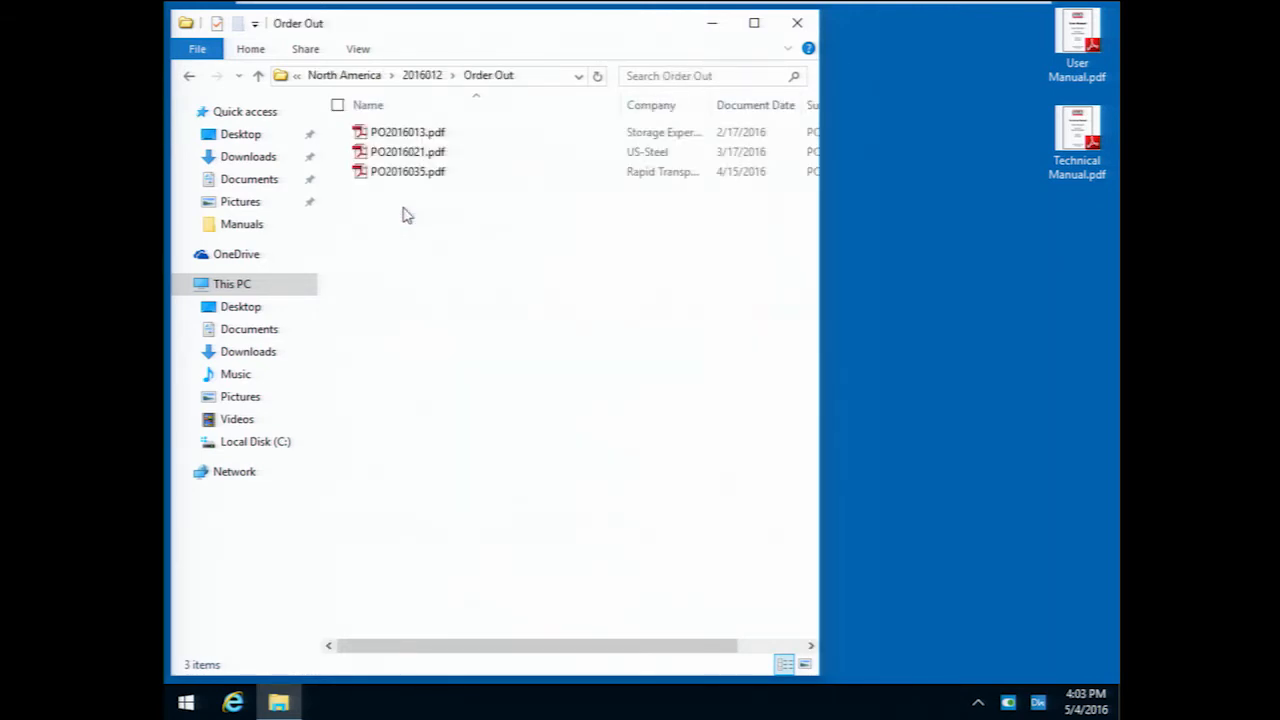
Return to the 2016012 folder and drop User Manual.pdf and Technical Manual.pdf from the desktop into it.
drag(999, 34, 1115, 166)
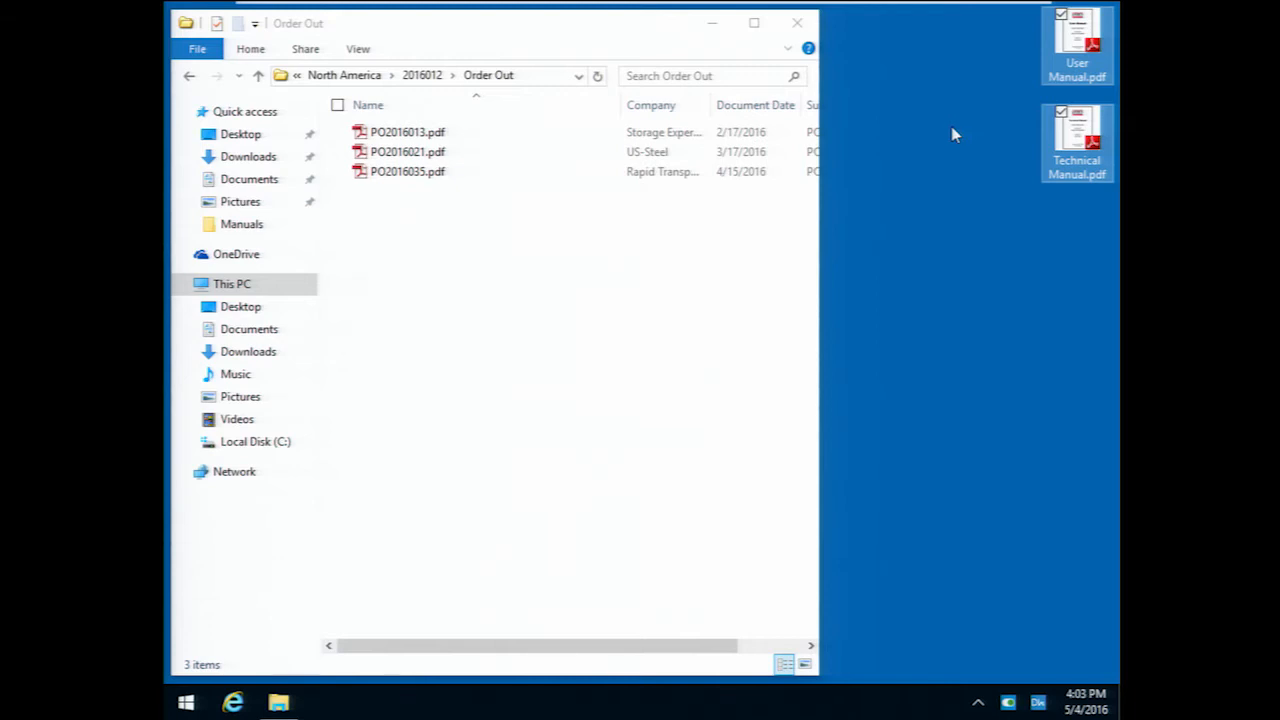
click(418, 80)
drag(992, 28, 1107, 218)
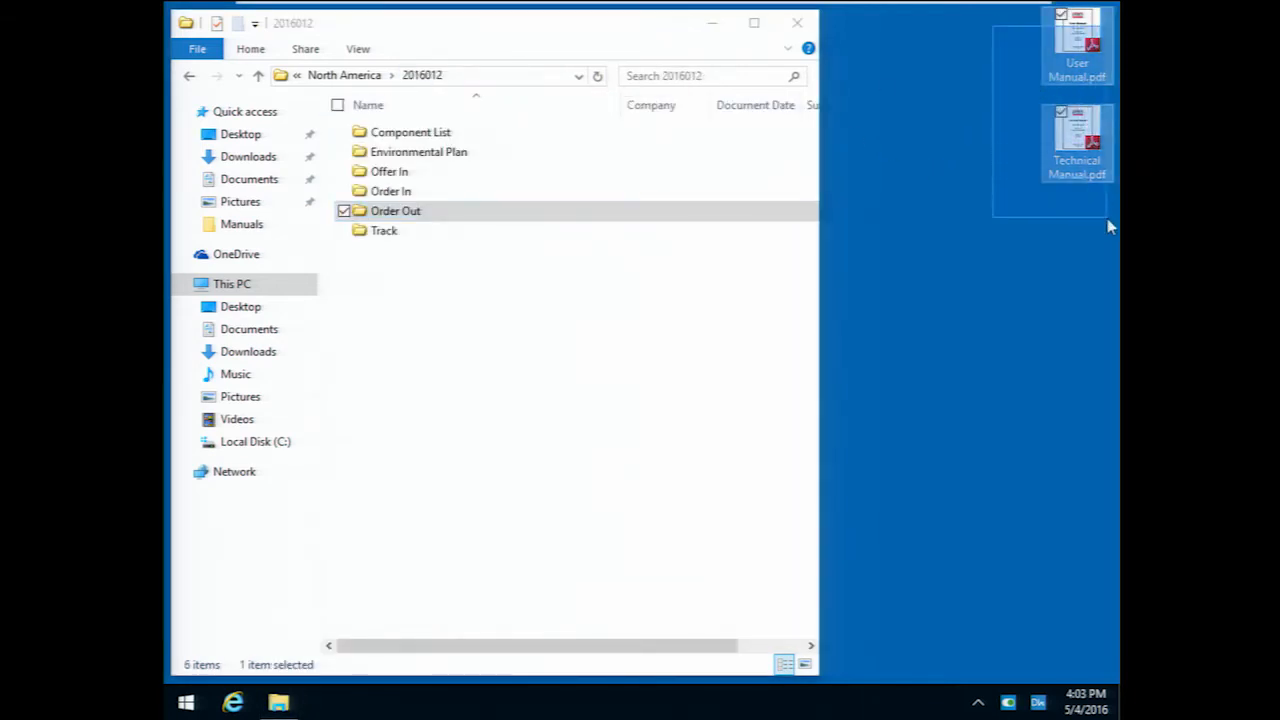
drag(1089, 160, 584, 414)
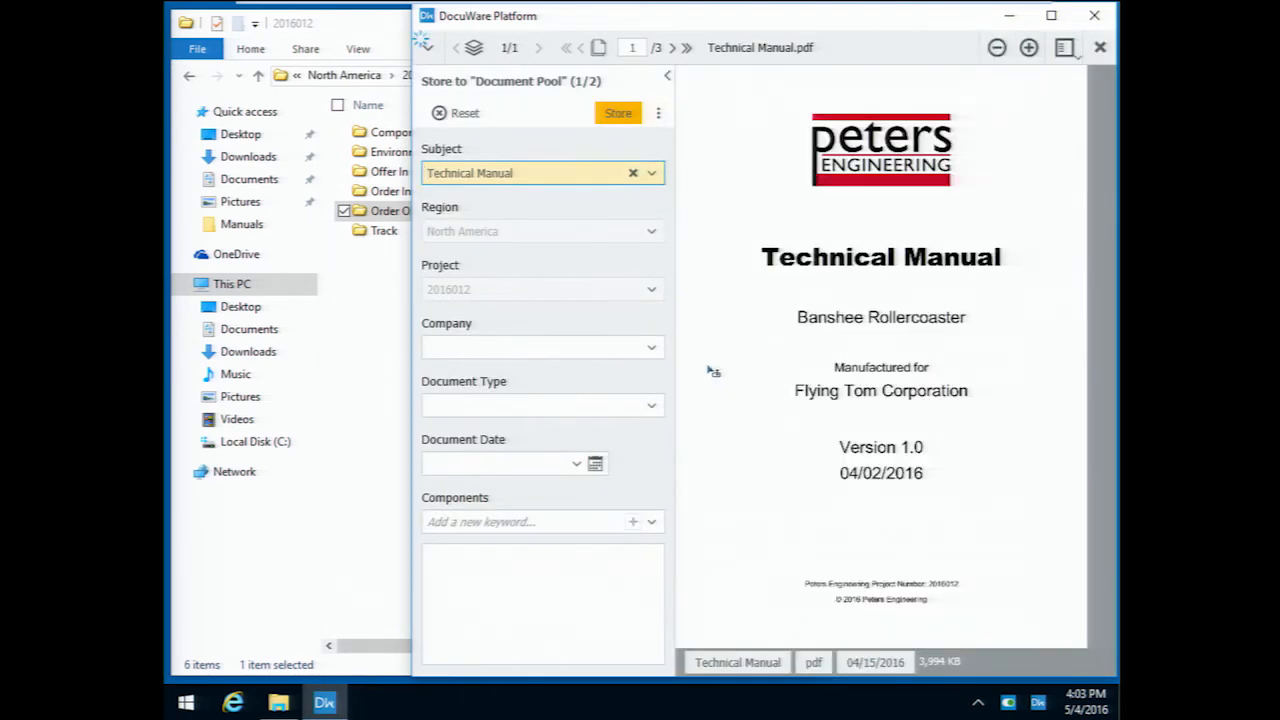
Index the Technical Manual with company Flying Tom Corporation, document type Manual and date 04/02/2016 from the document text, and store it.
click(521, 348)
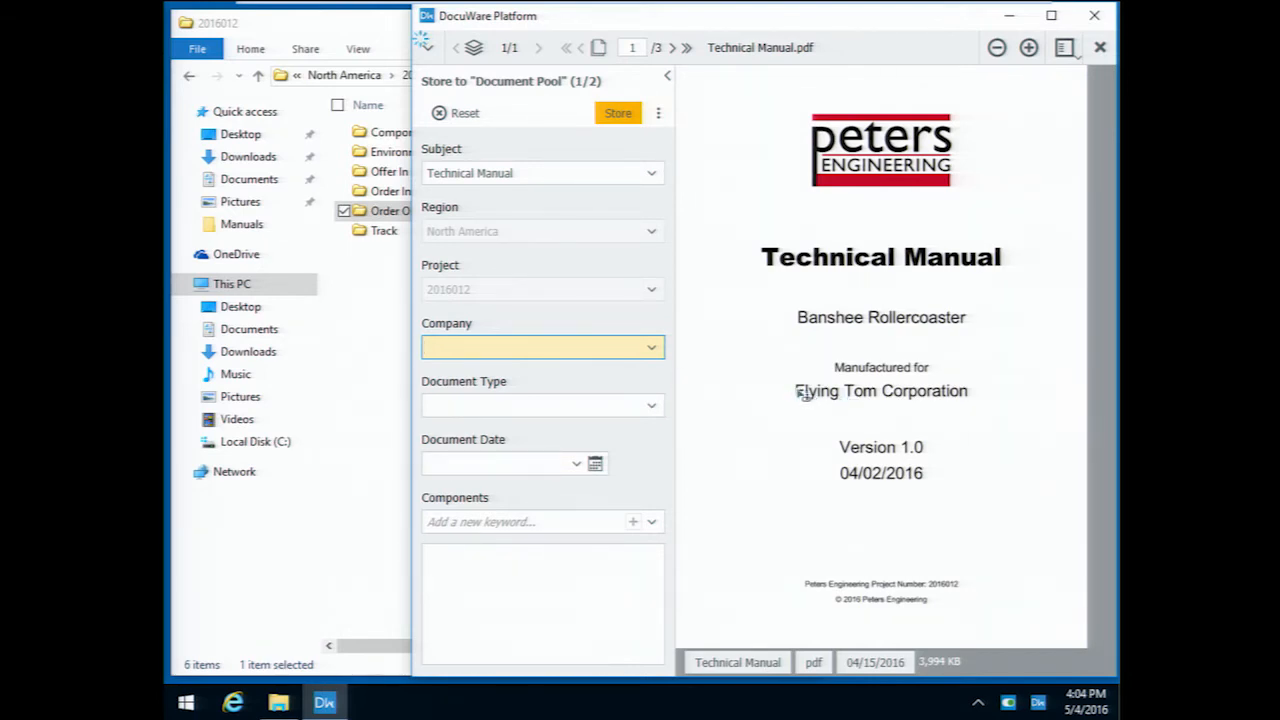
click(573, 403)
click(542, 344)
drag(808, 388, 965, 405)
drag(912, 270, 1000, 250)
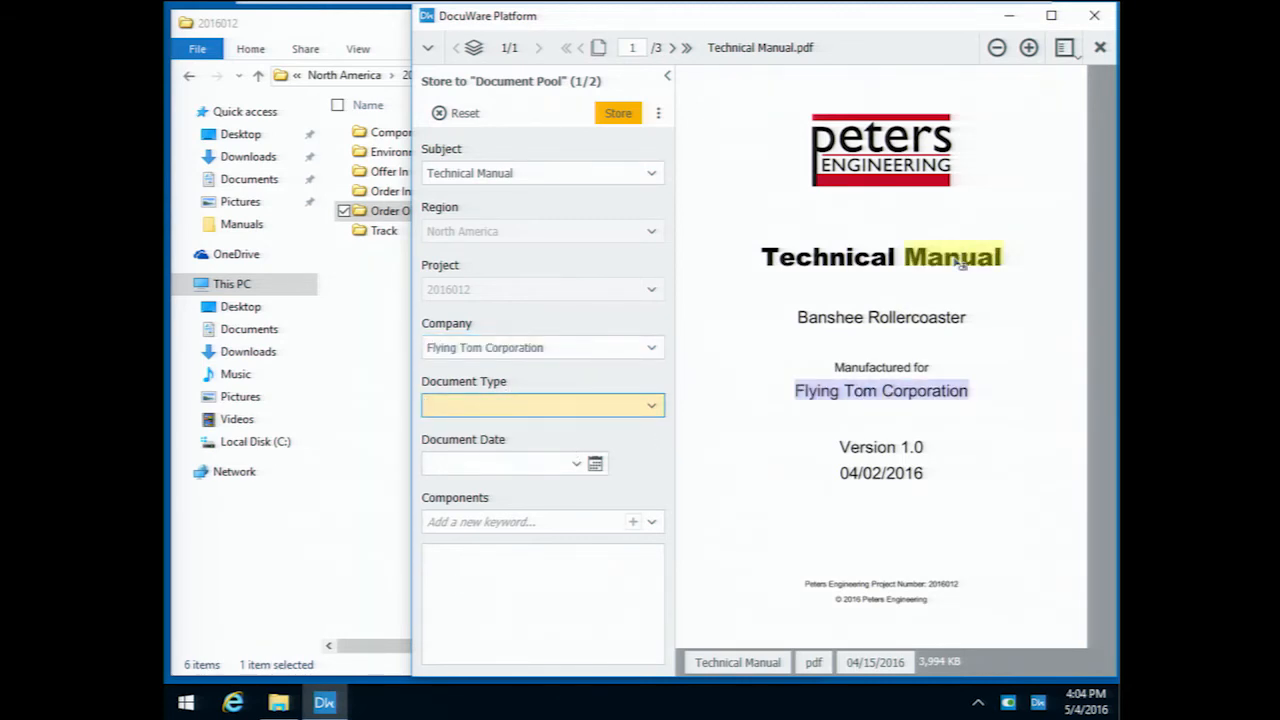
click(886, 476)
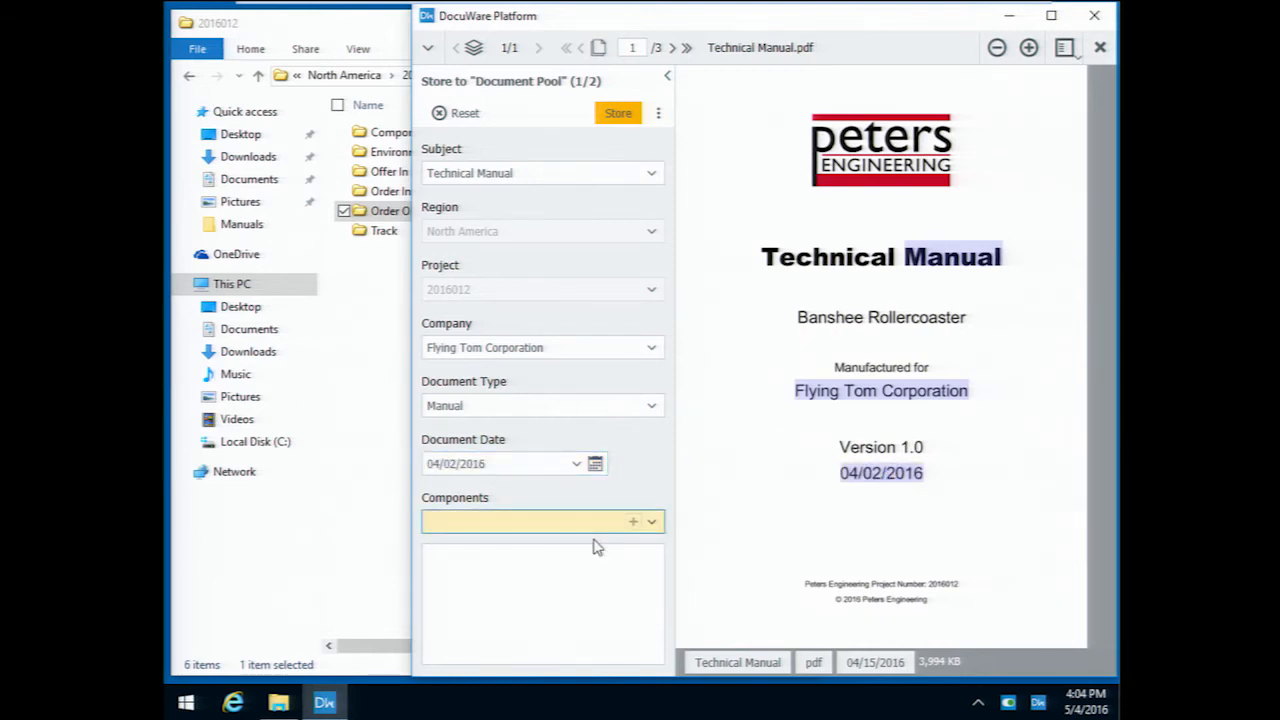
click(626, 123)
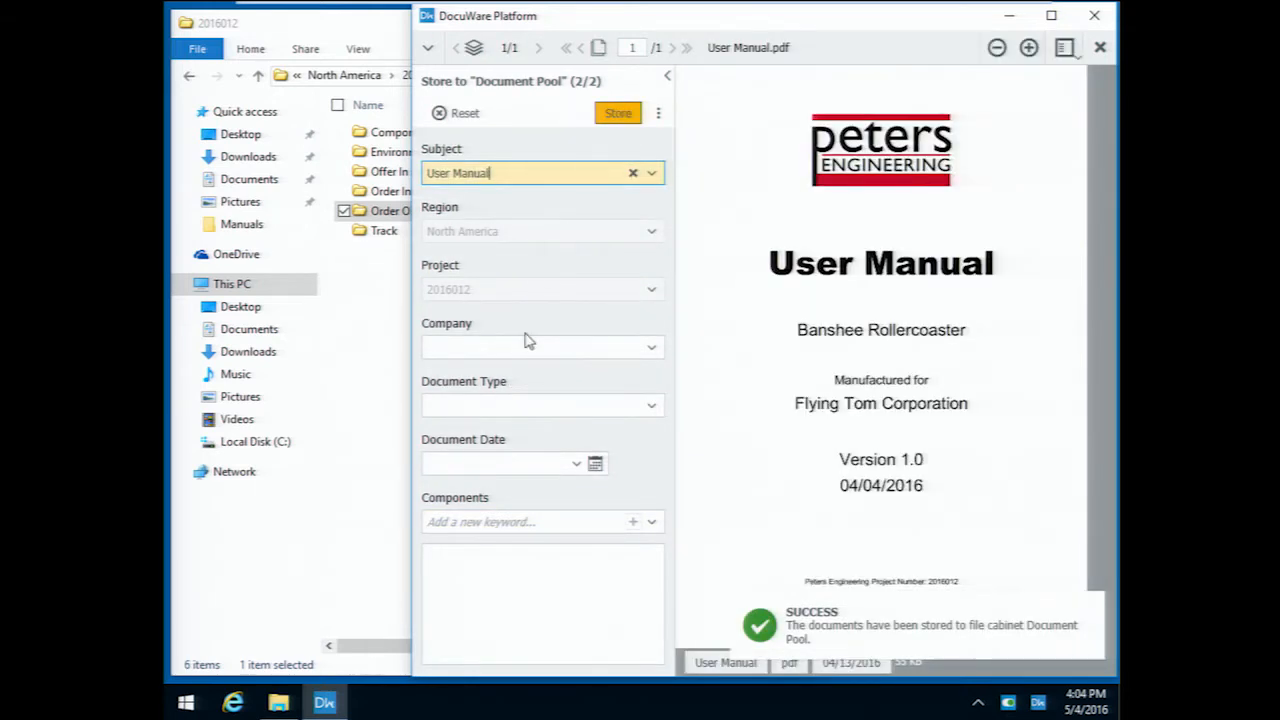
Index the User Manual with company Flying Tom Corporation, document type Manual and date 04/04/2016 from the document text, and store it.
click(538, 348)
drag(798, 405, 966, 412)
click(896, 265)
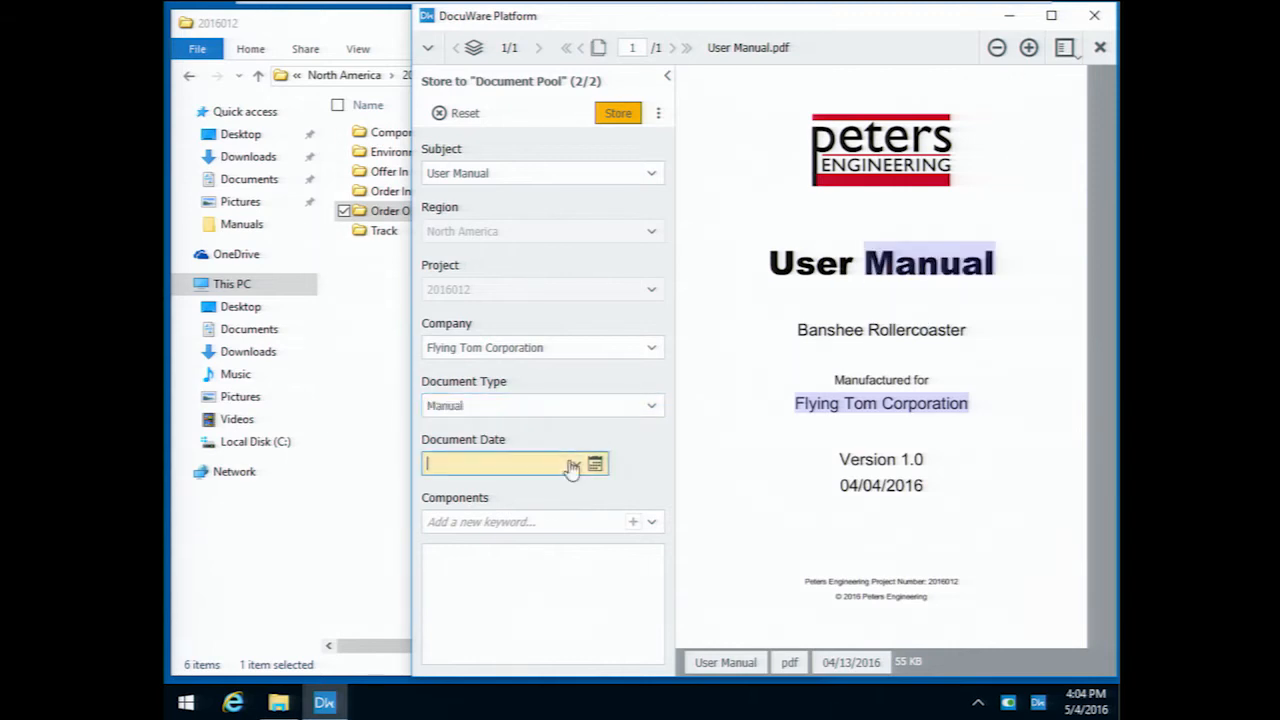
click(856, 487)
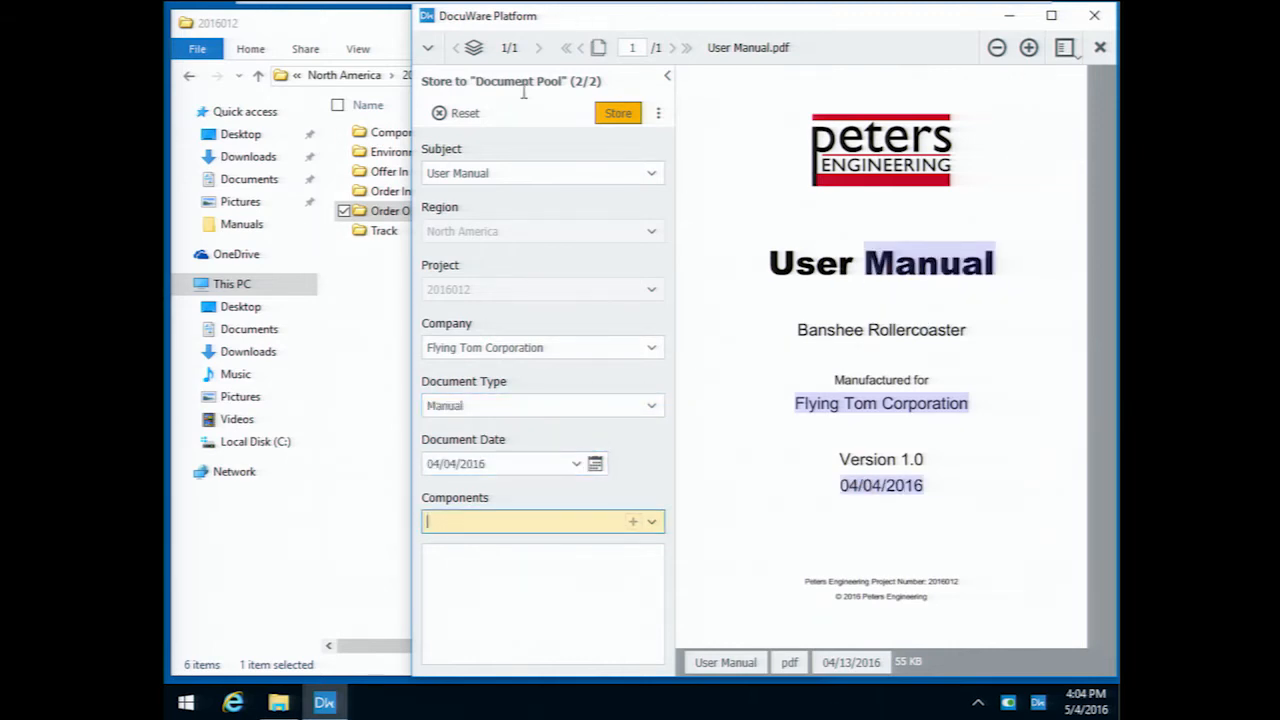
click(618, 113)
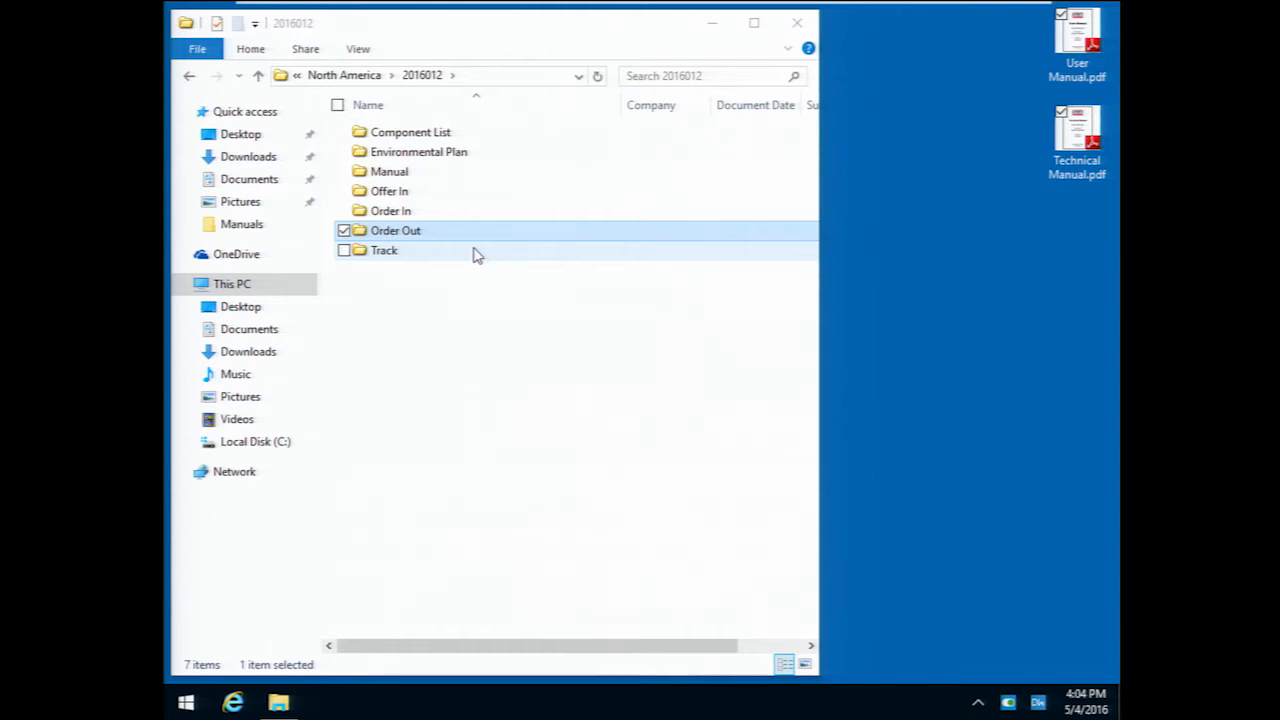
Open Track 2016012.nltrack from the Track folder in NoLimits Editor, view the maximized track in 3D, and close the editor.
double_click(476, 253)
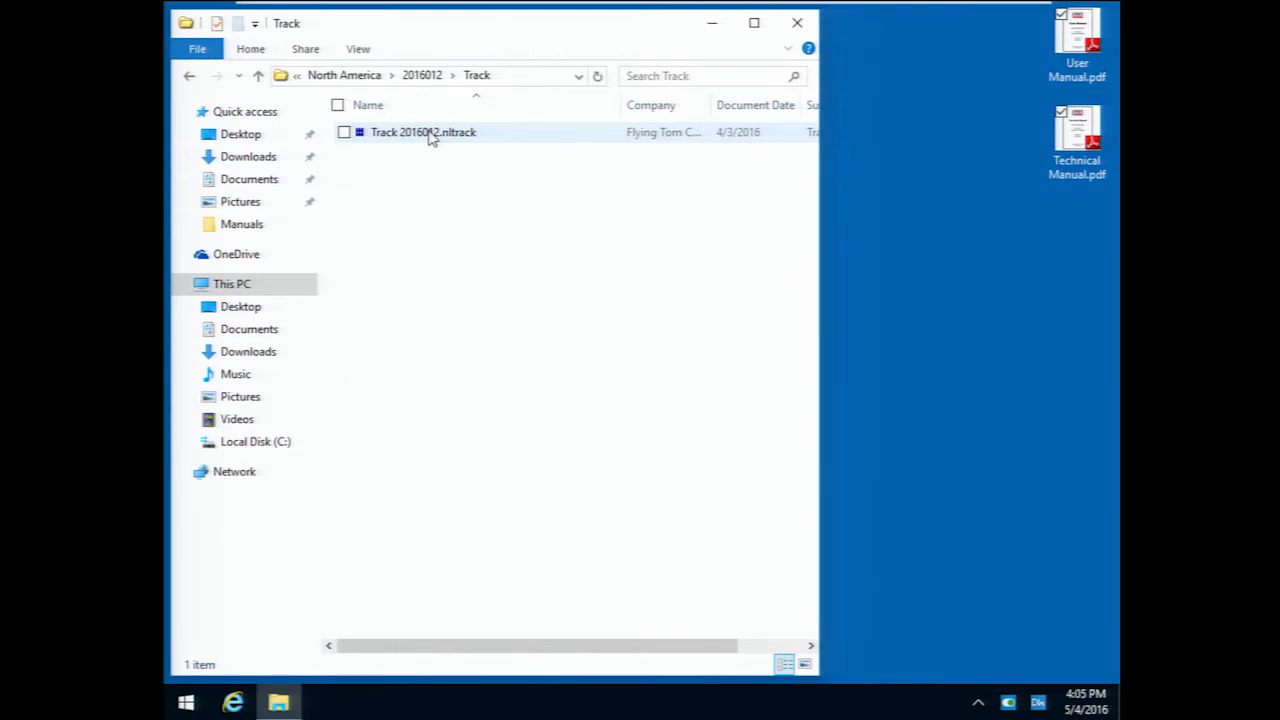
double_click(430, 137)
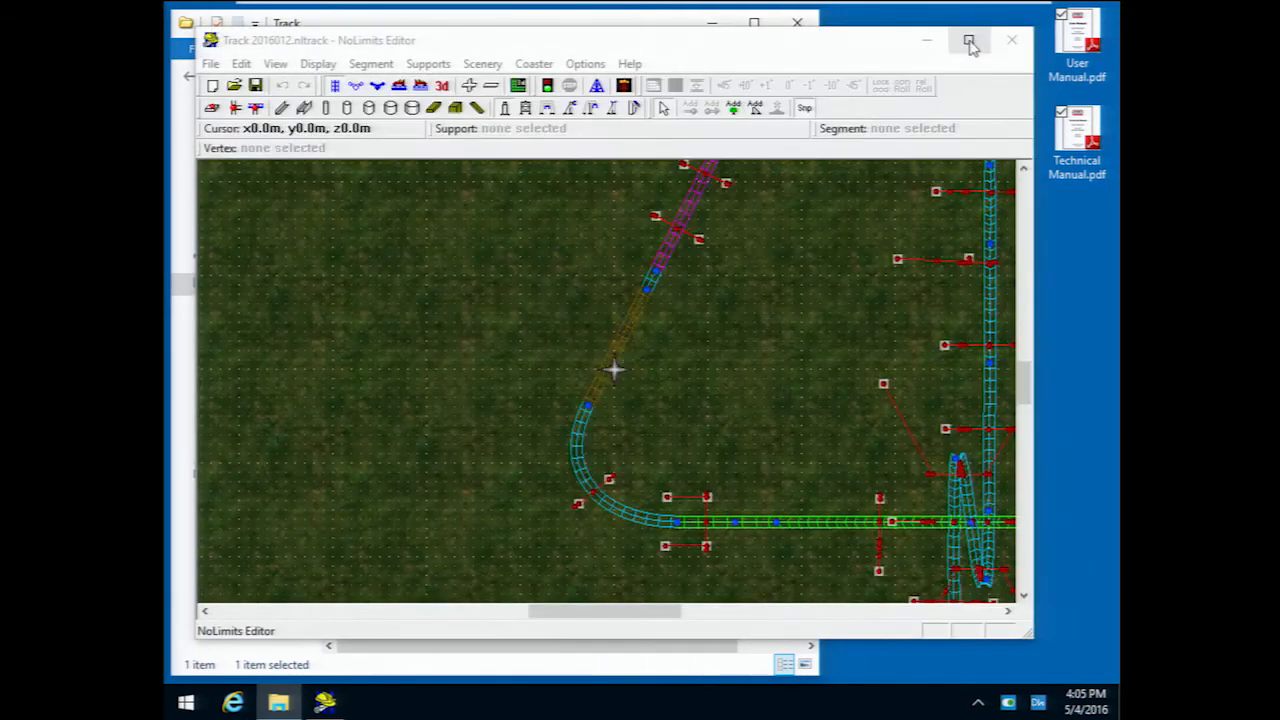
click(969, 41)
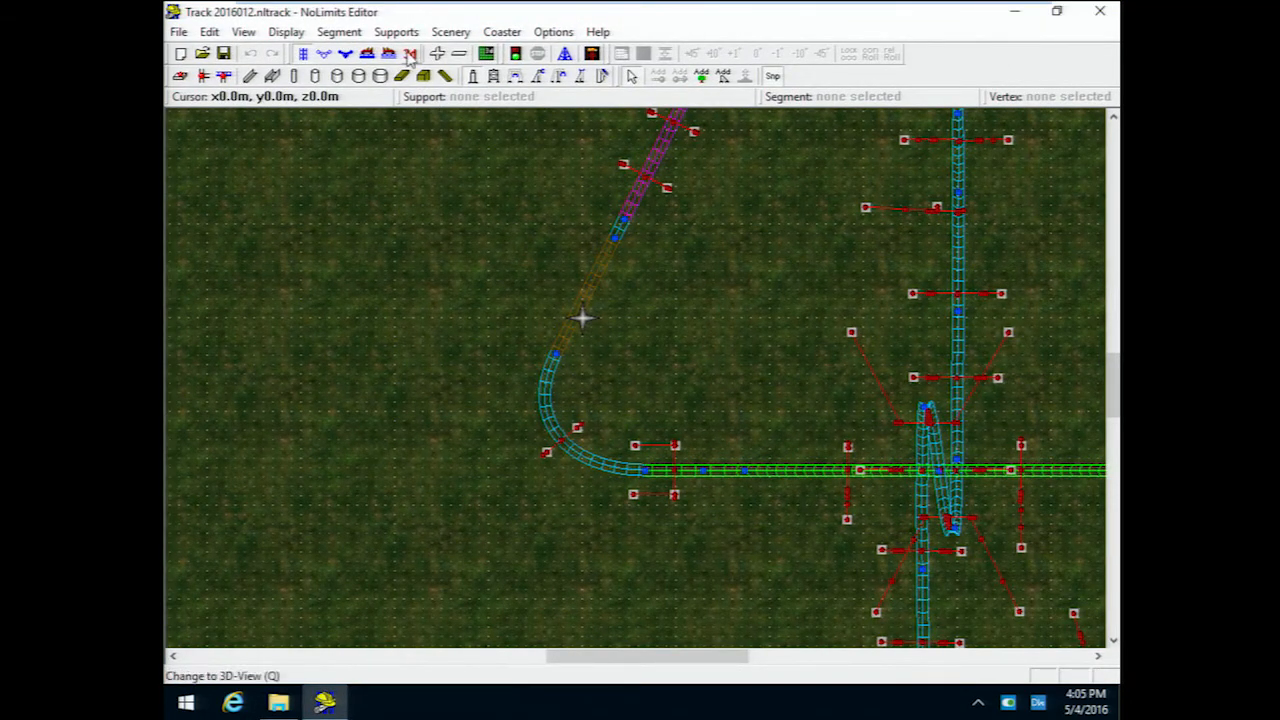
click(410, 55)
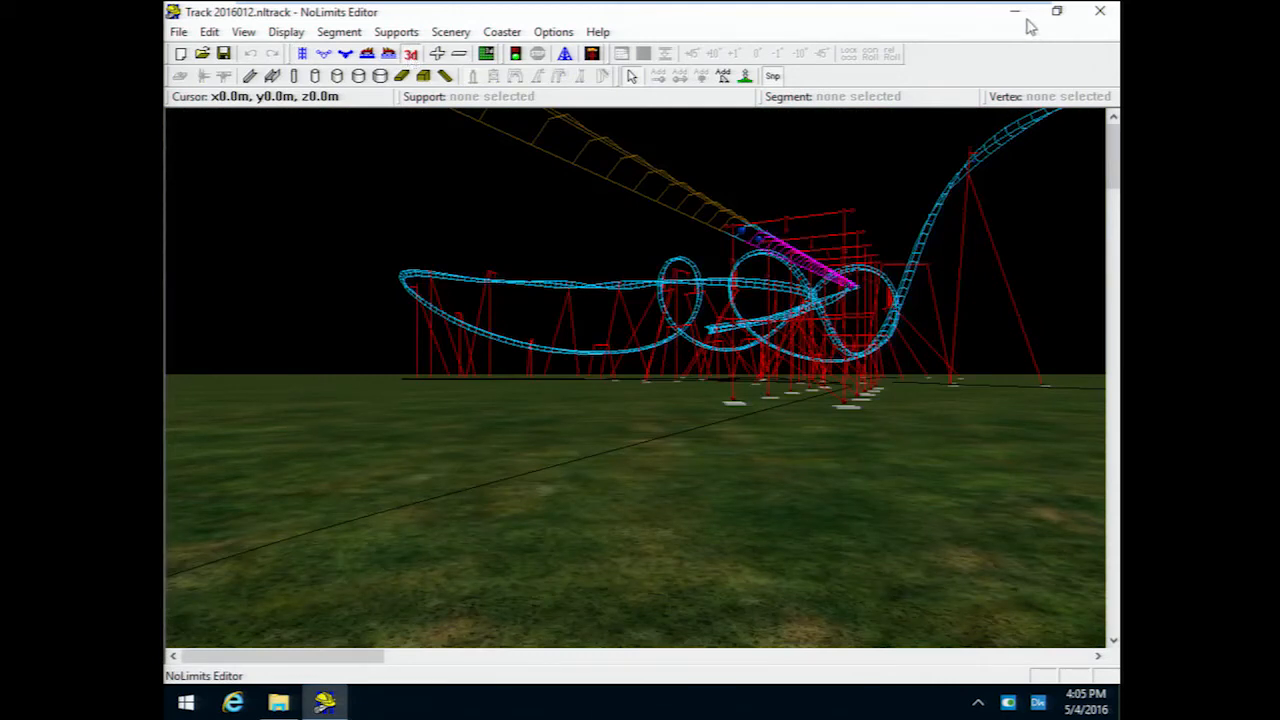
click(1100, 12)
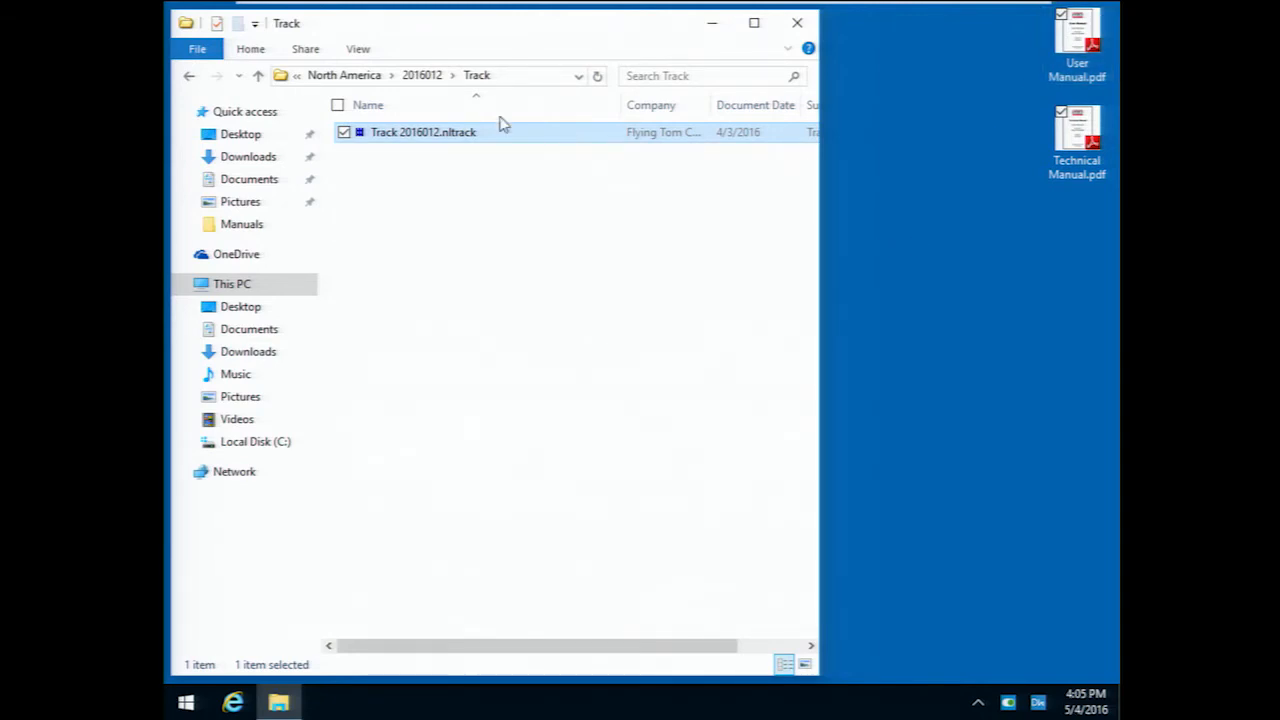
Open Track 2016012.nltrack with NoLimitsSimulator instead of the default program.
right_click(418, 142)
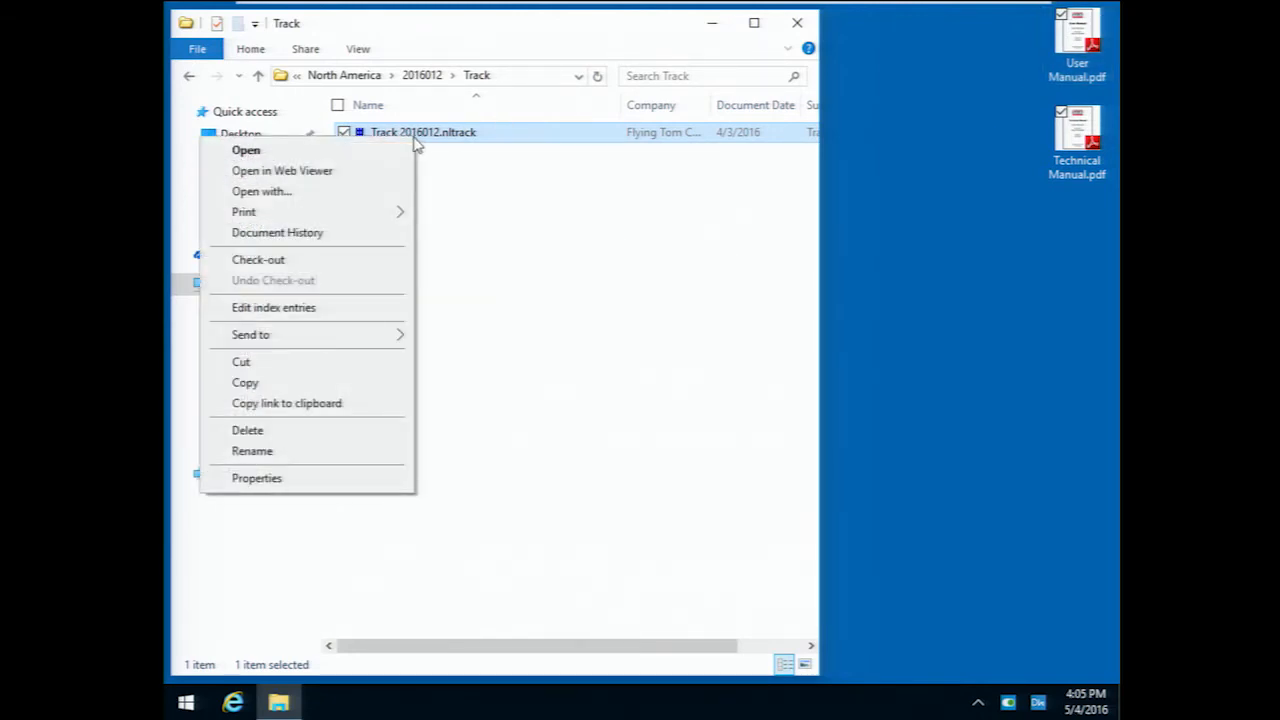
click(357, 196)
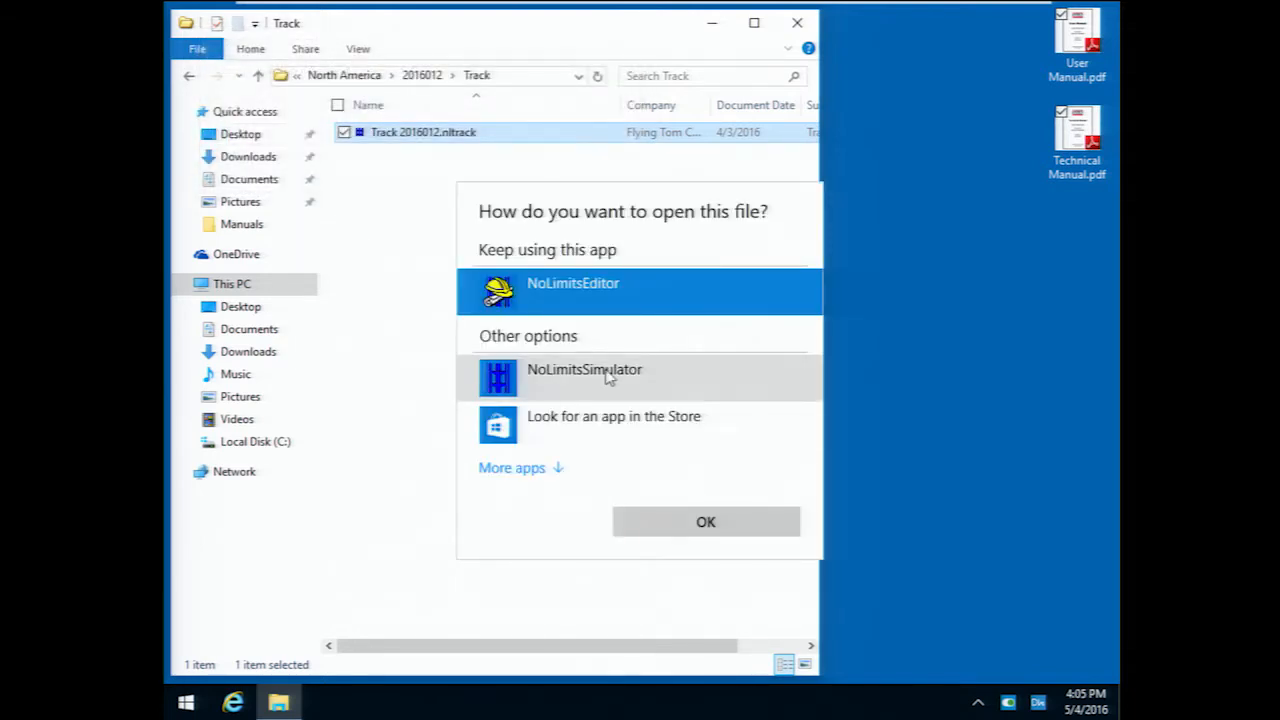
click(608, 373)
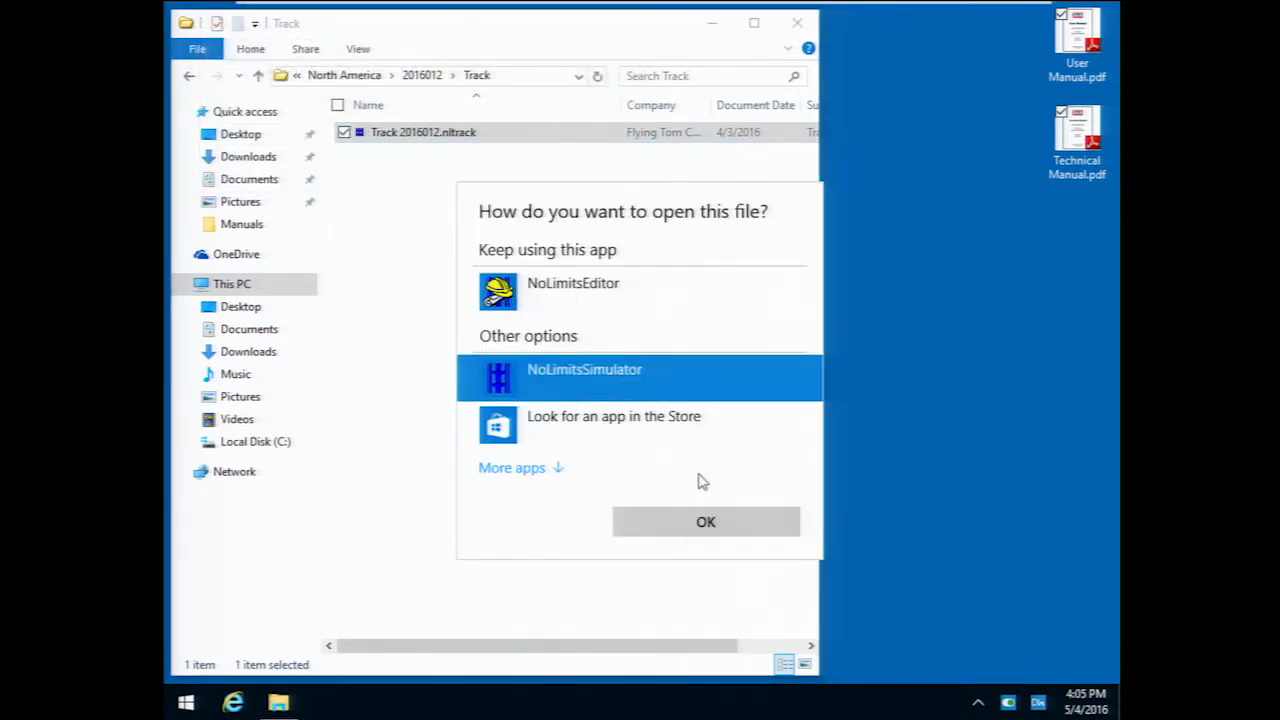
click(713, 516)
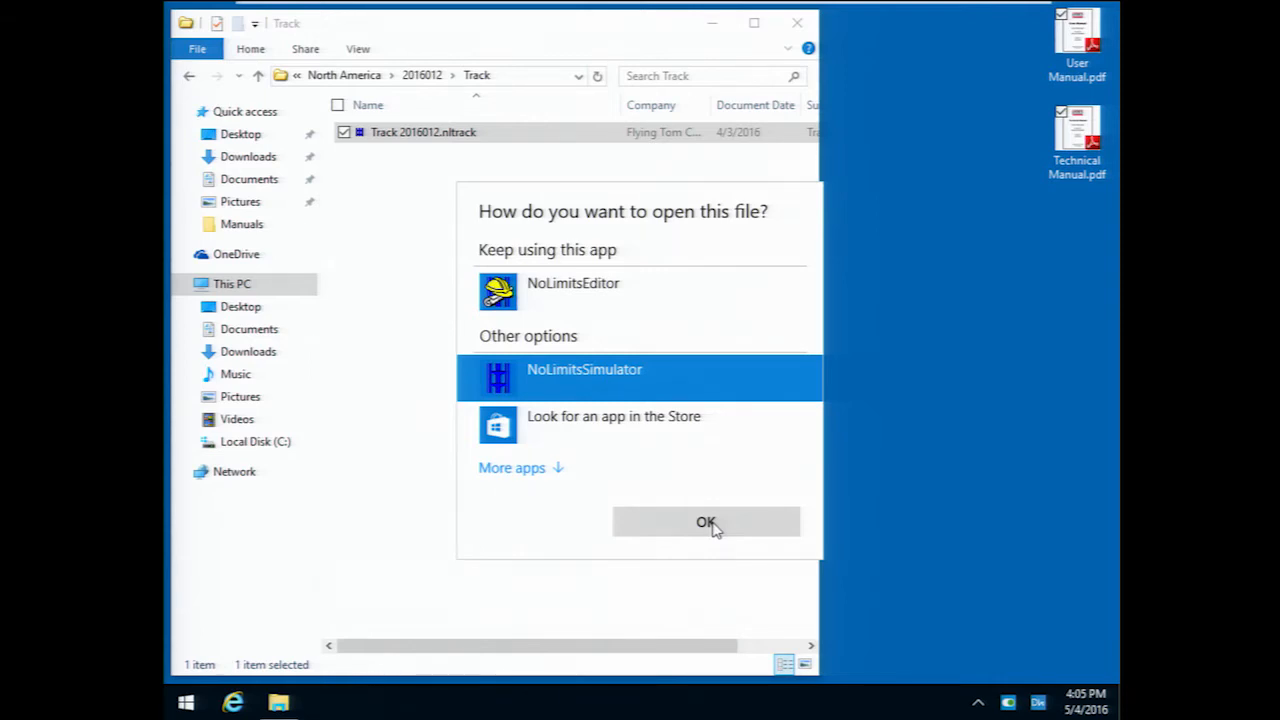
click(712, 523)
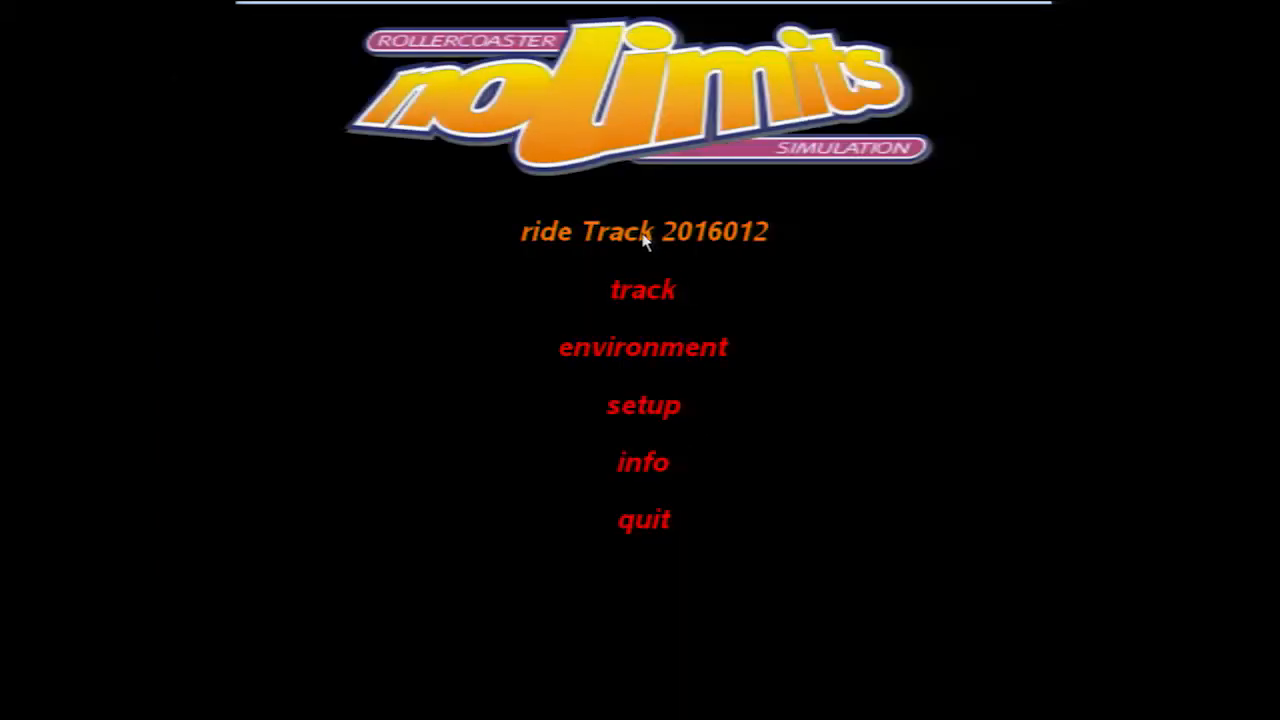
Start the ride on Track 2016012 in the simulator, dismissing the DocuWare error dialog.
click(645, 236)
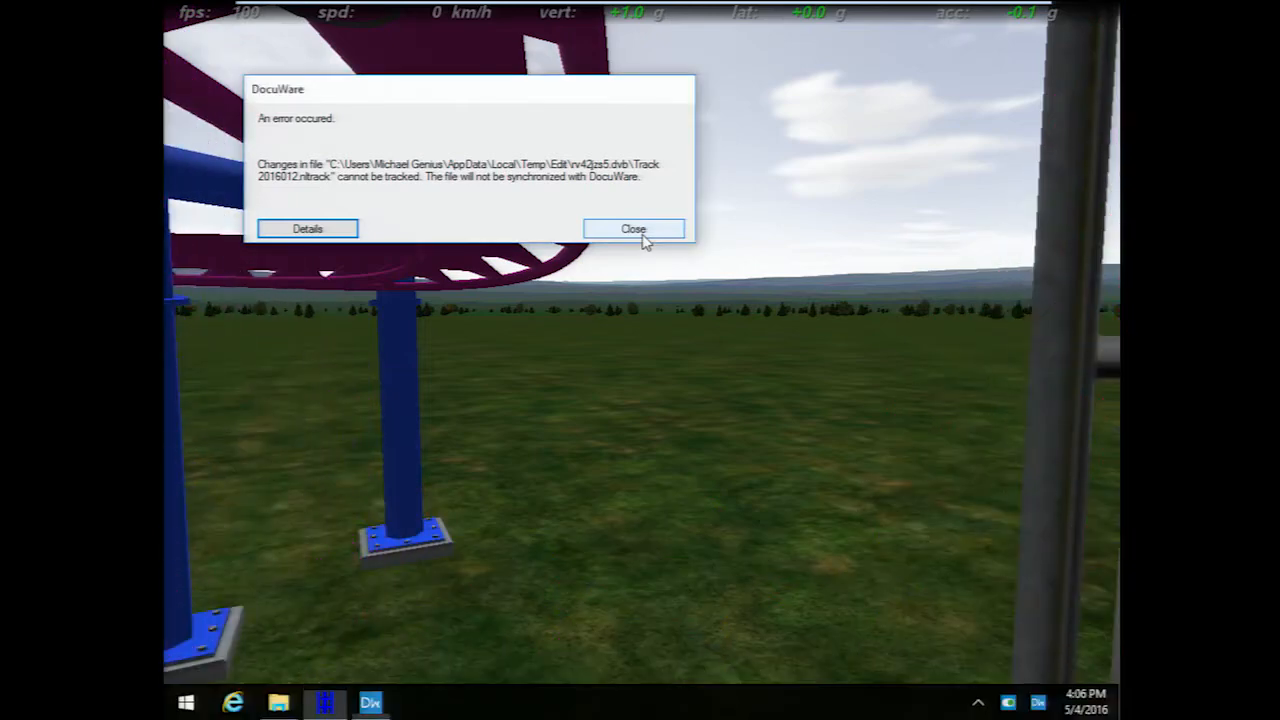
click(634, 229)
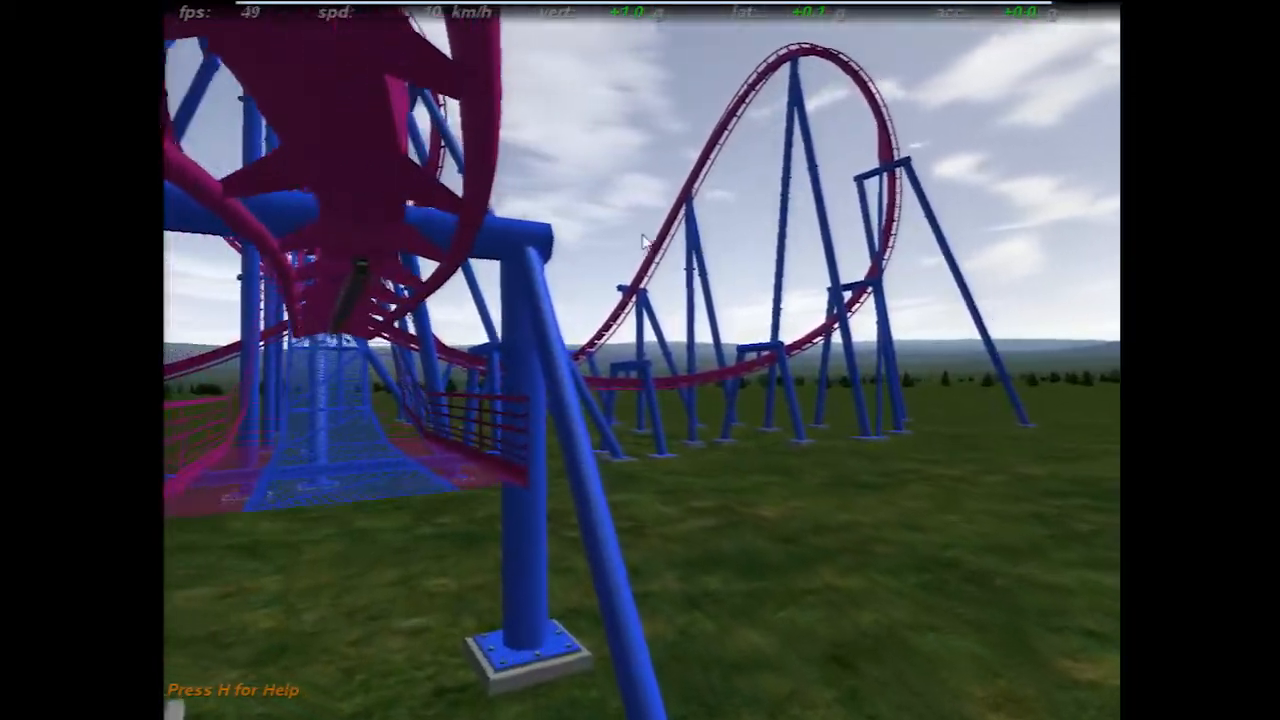
key(plus)
key(plus)
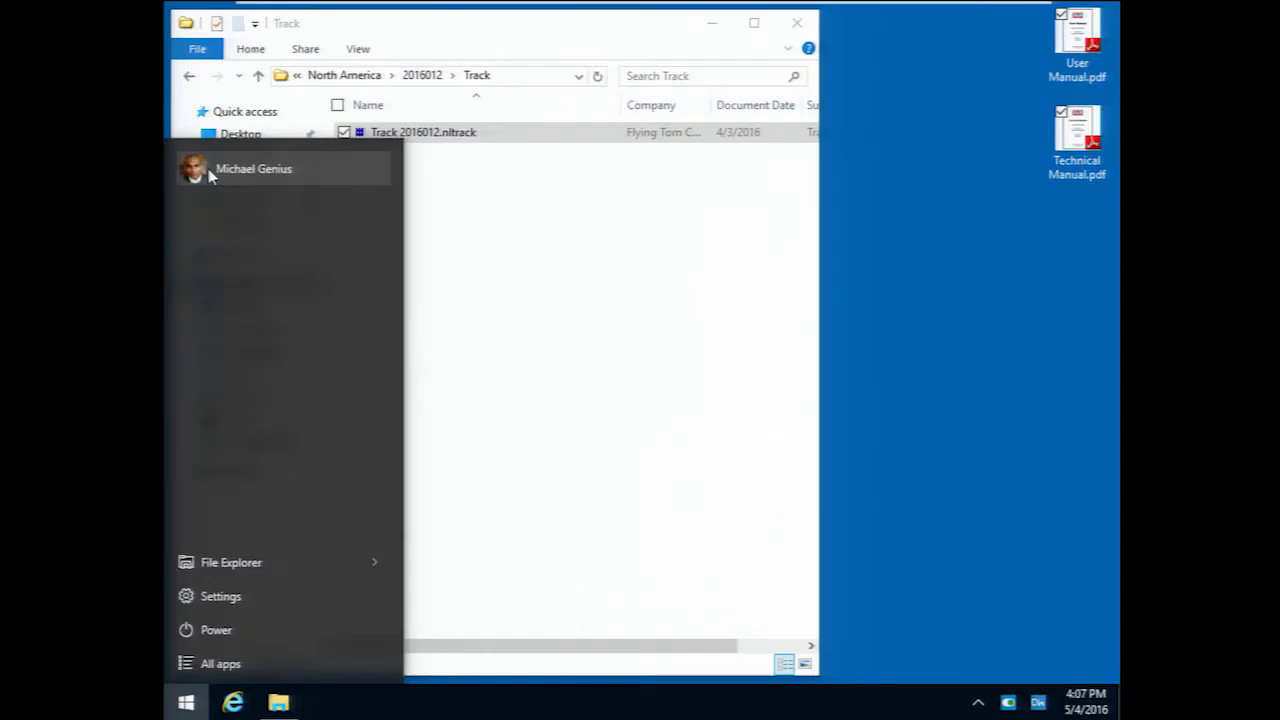
Switch Windows to the first signed-in colleague's account and bring up the DocuWare Web Client task list in Internet Explorer.
click(224, 170)
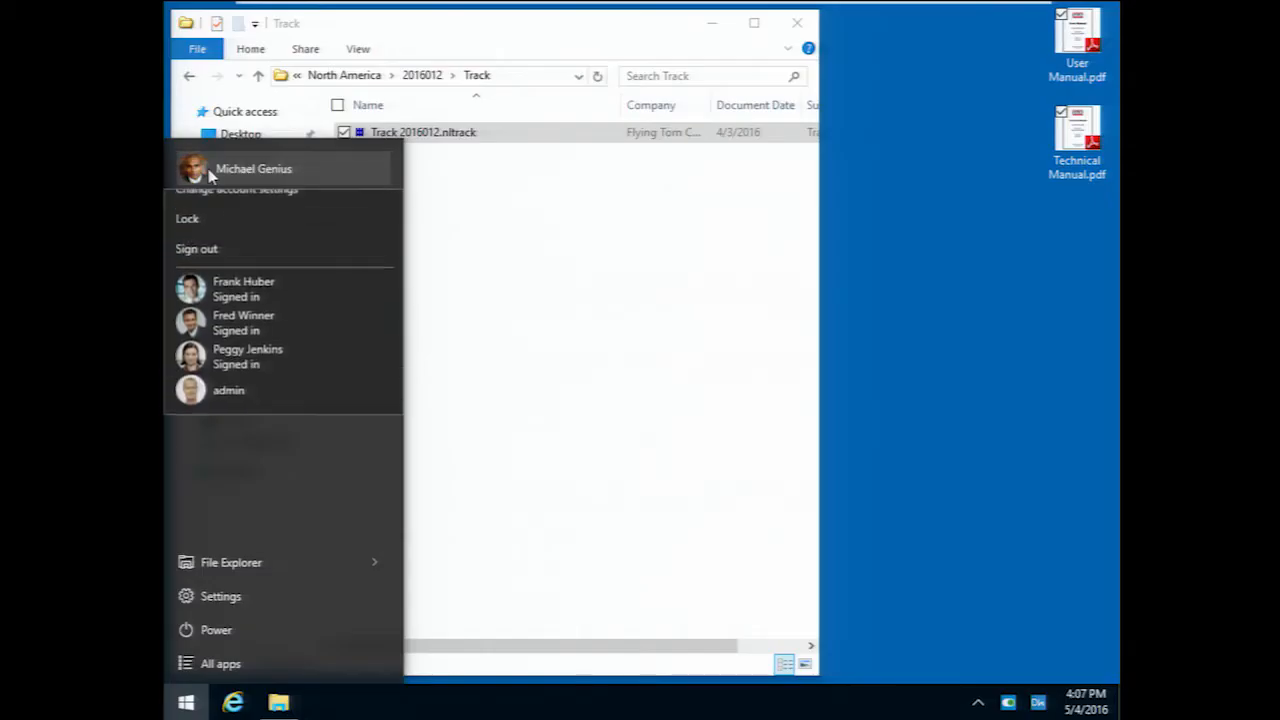
click(249, 321)
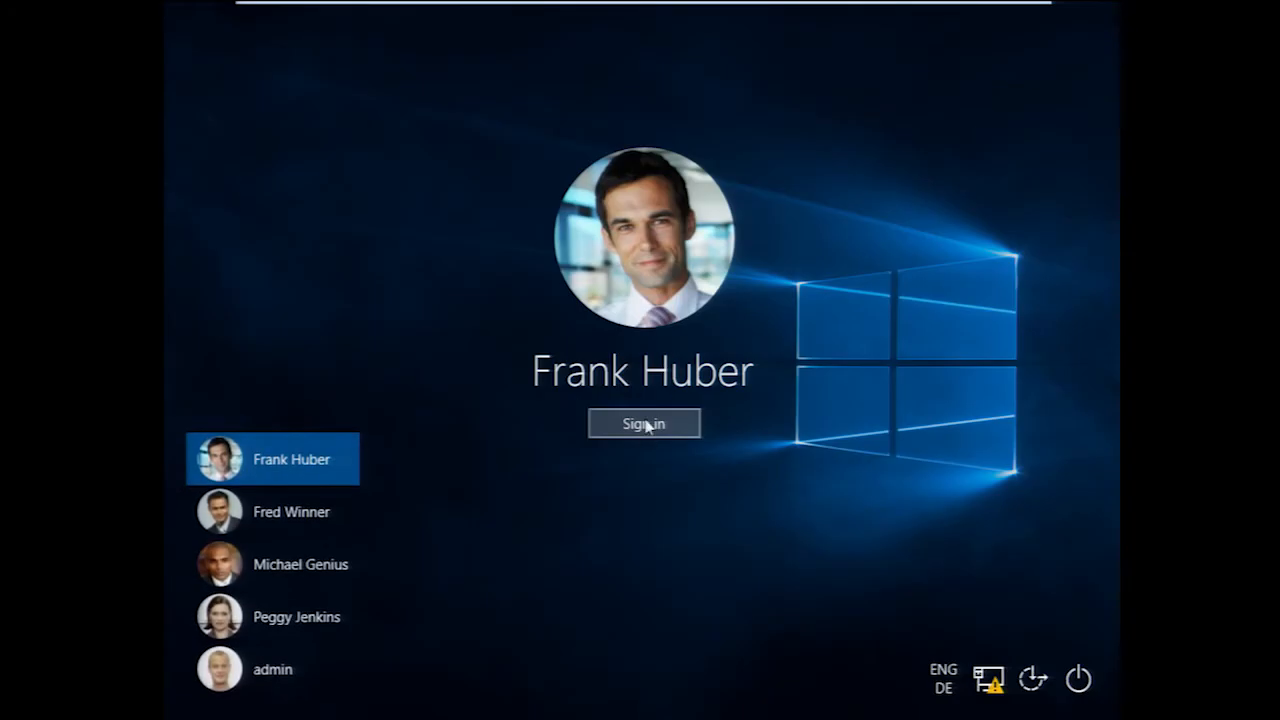
click(646, 425)
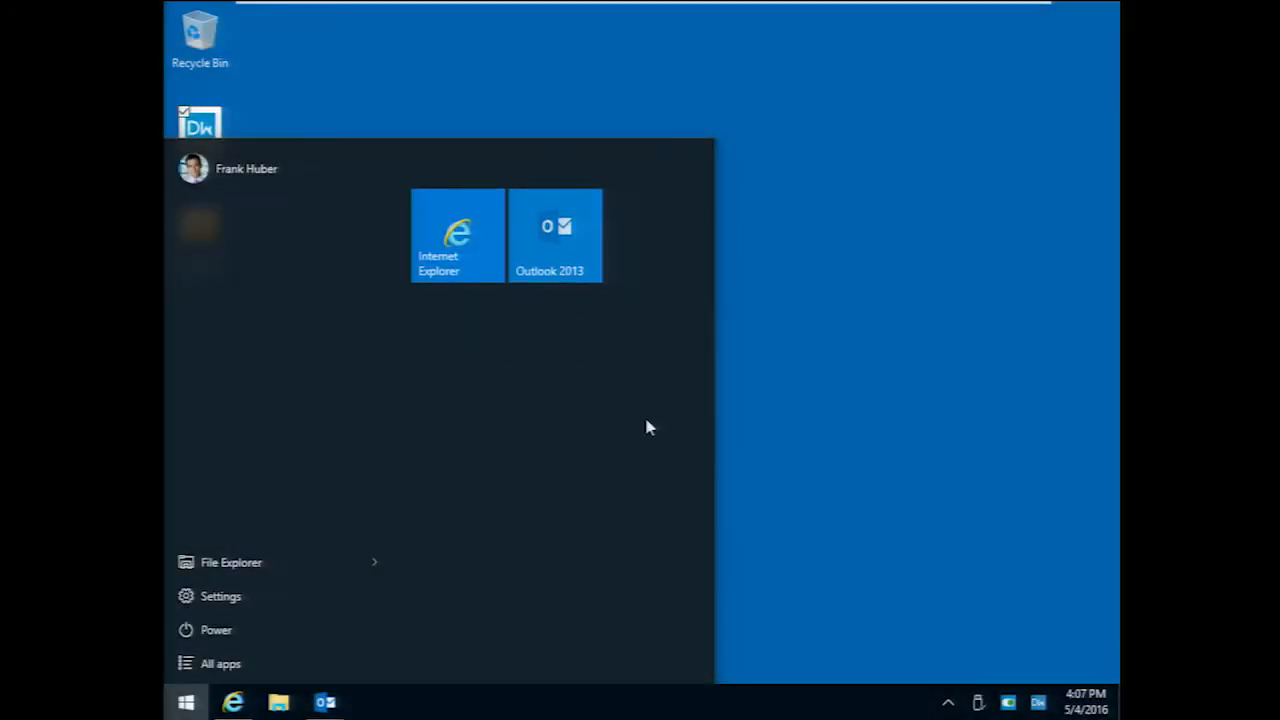
click(808, 333)
click(238, 703)
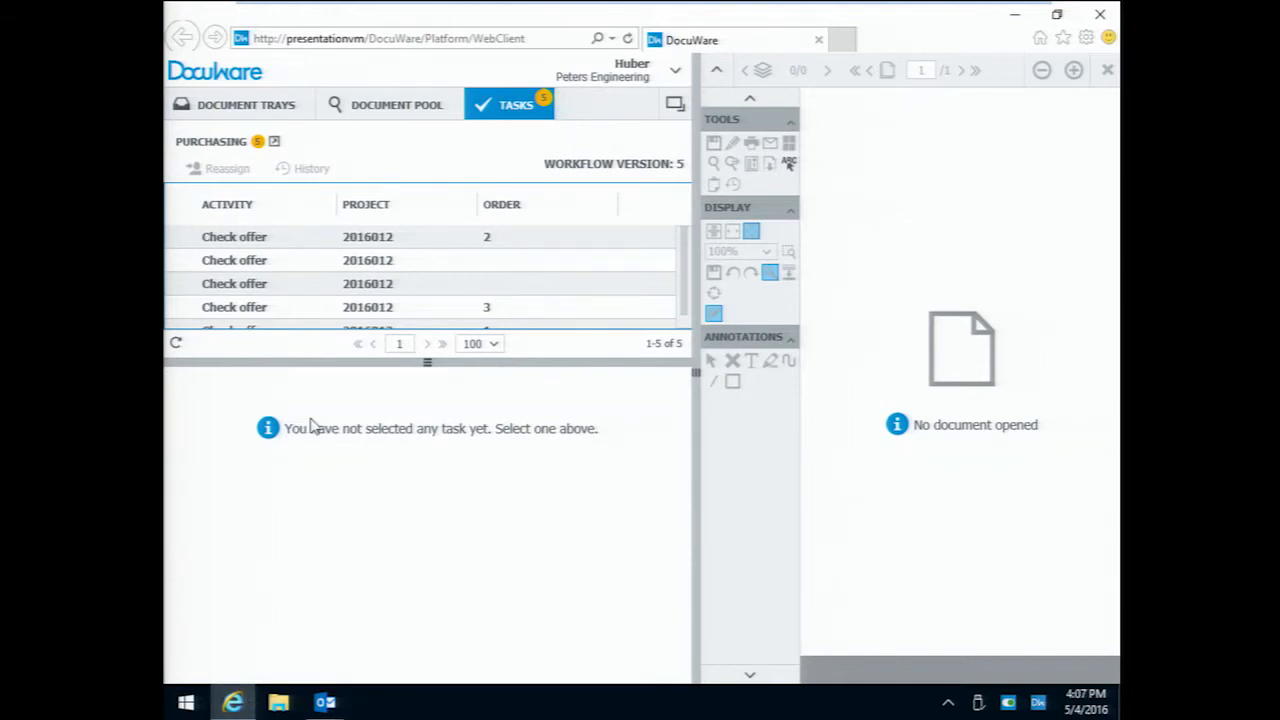
Open the Check offer task with order 1 for project 2016012, enlarge its form area and hide the viewer's tool palette.
scroll(380, 286, down, 1)
click(337, 322)
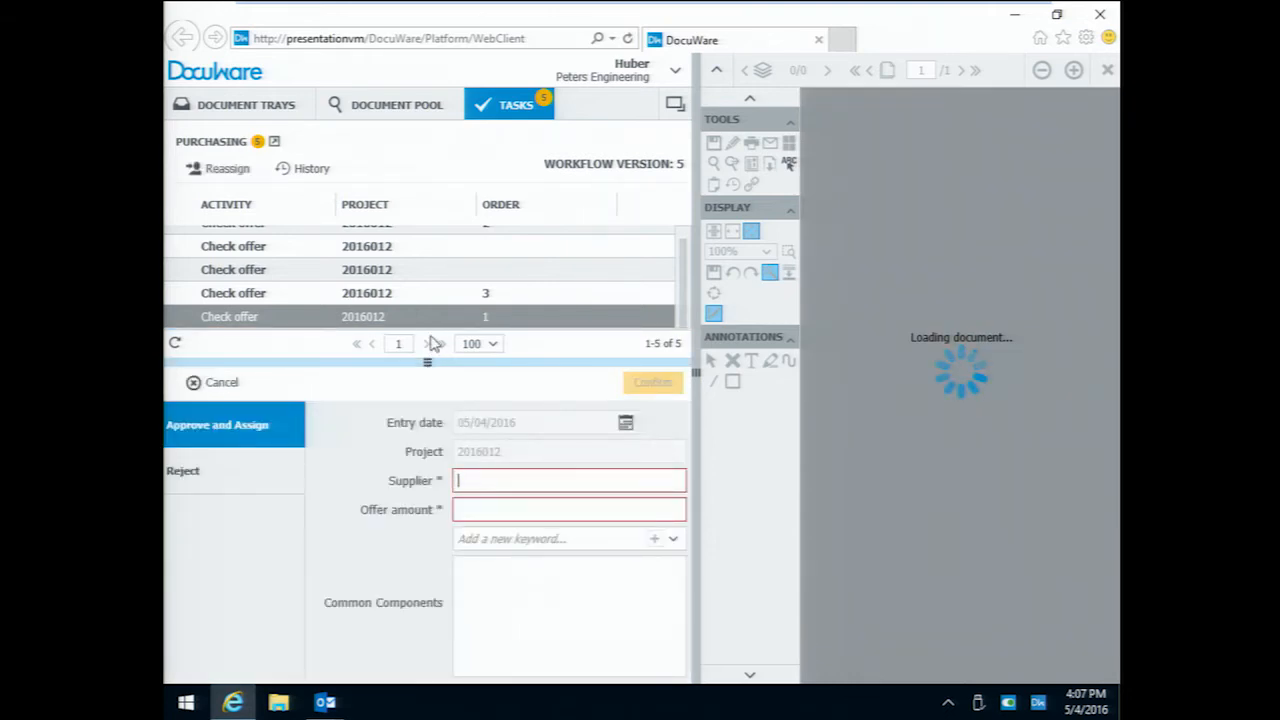
drag(428, 360, 428, 330)
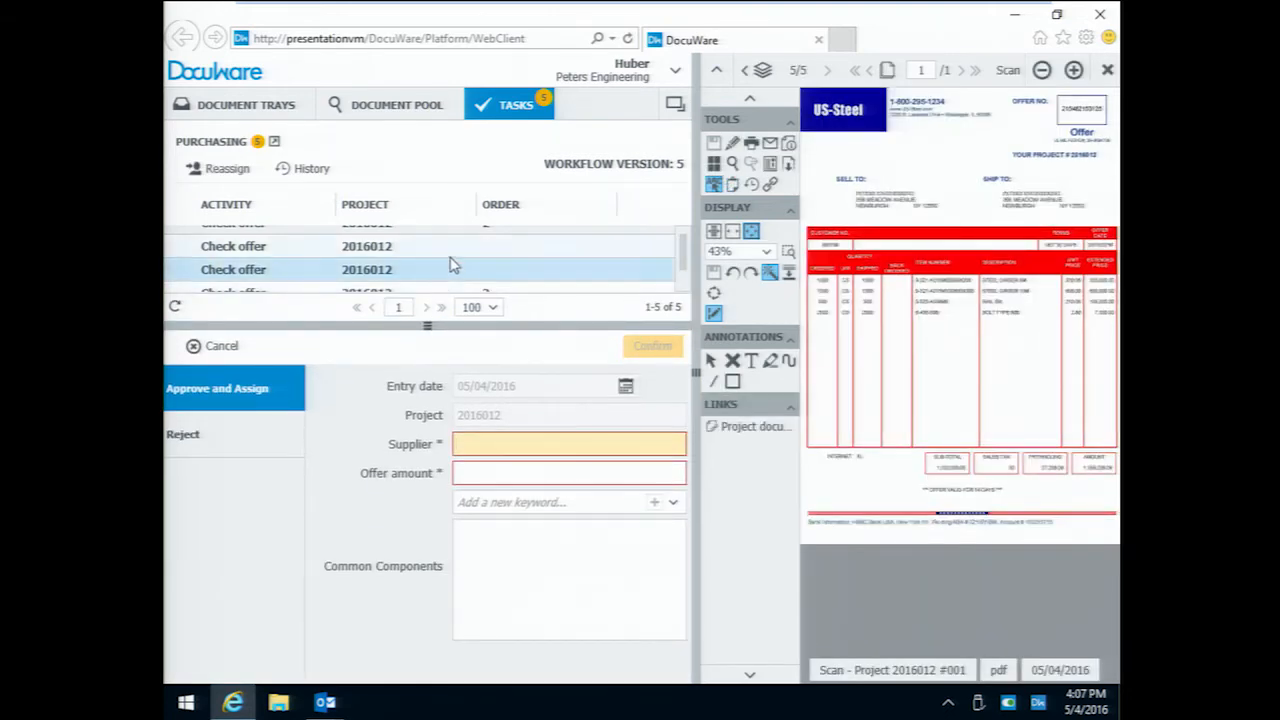
scroll(449, 263, down, 1)
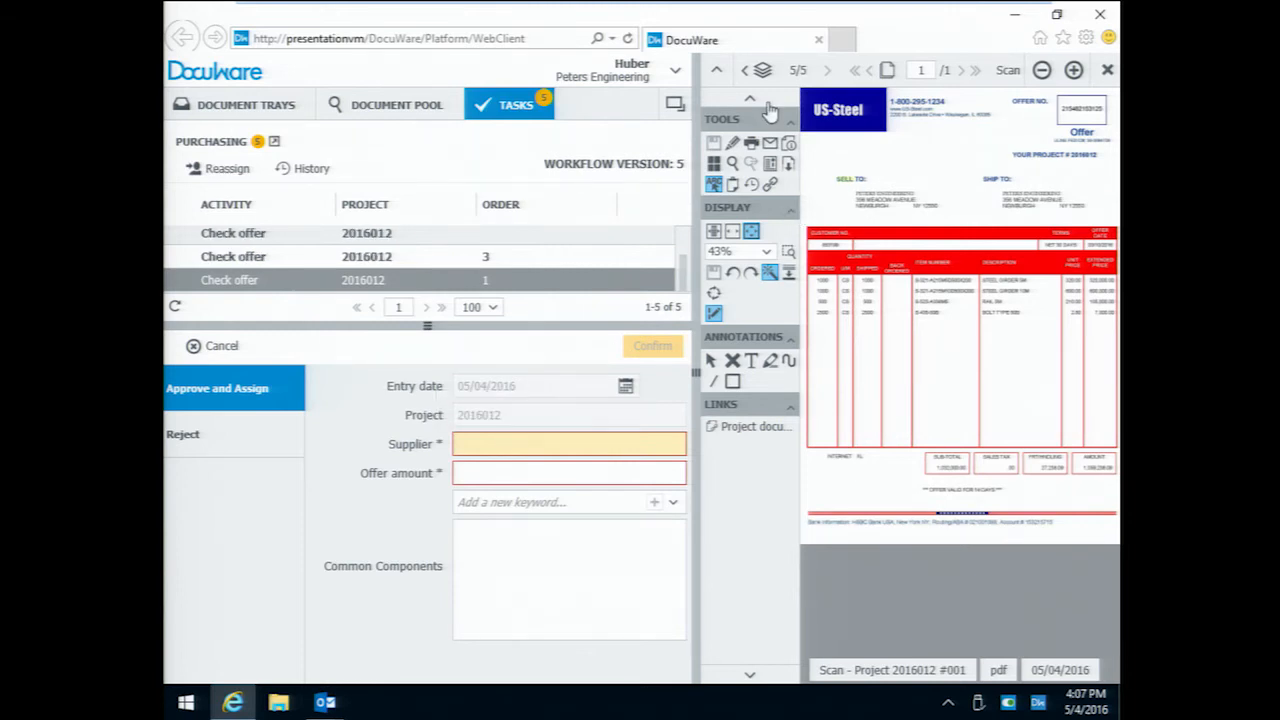
click(718, 72)
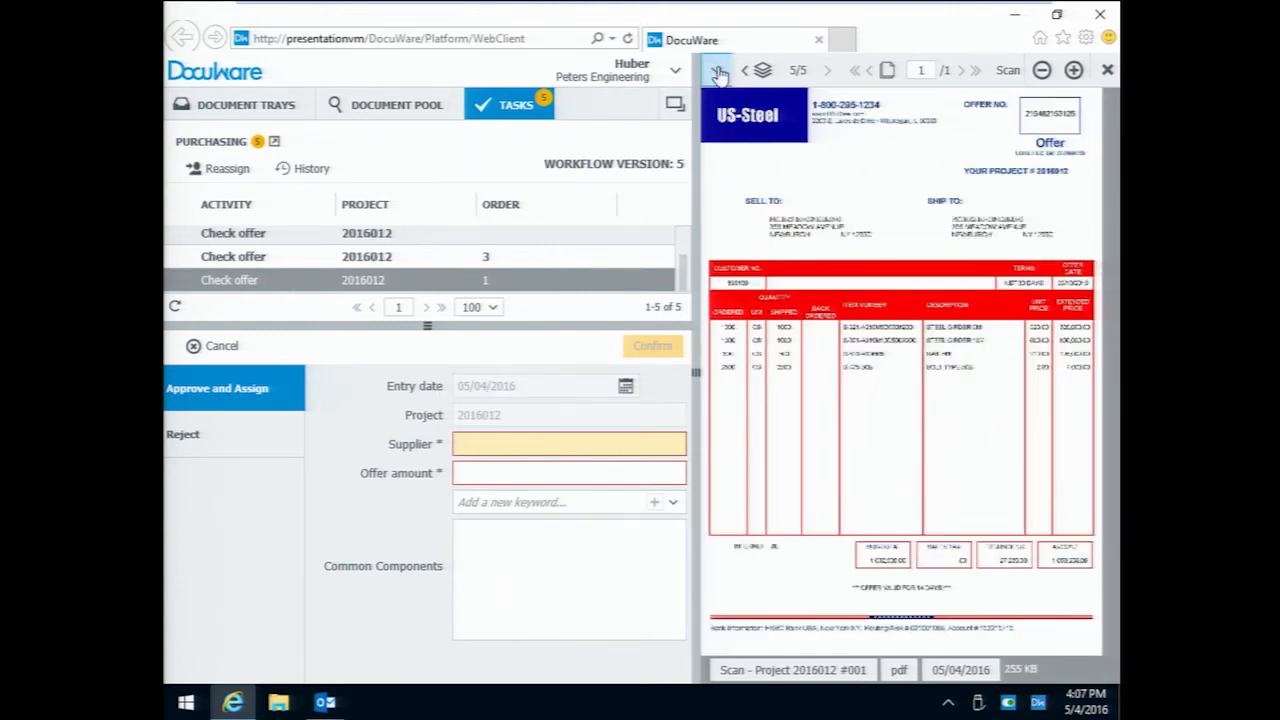
Fill in supplier US-Steel and offer amount 1,059,238.09 from the text of the scanned offer.
click(494, 450)
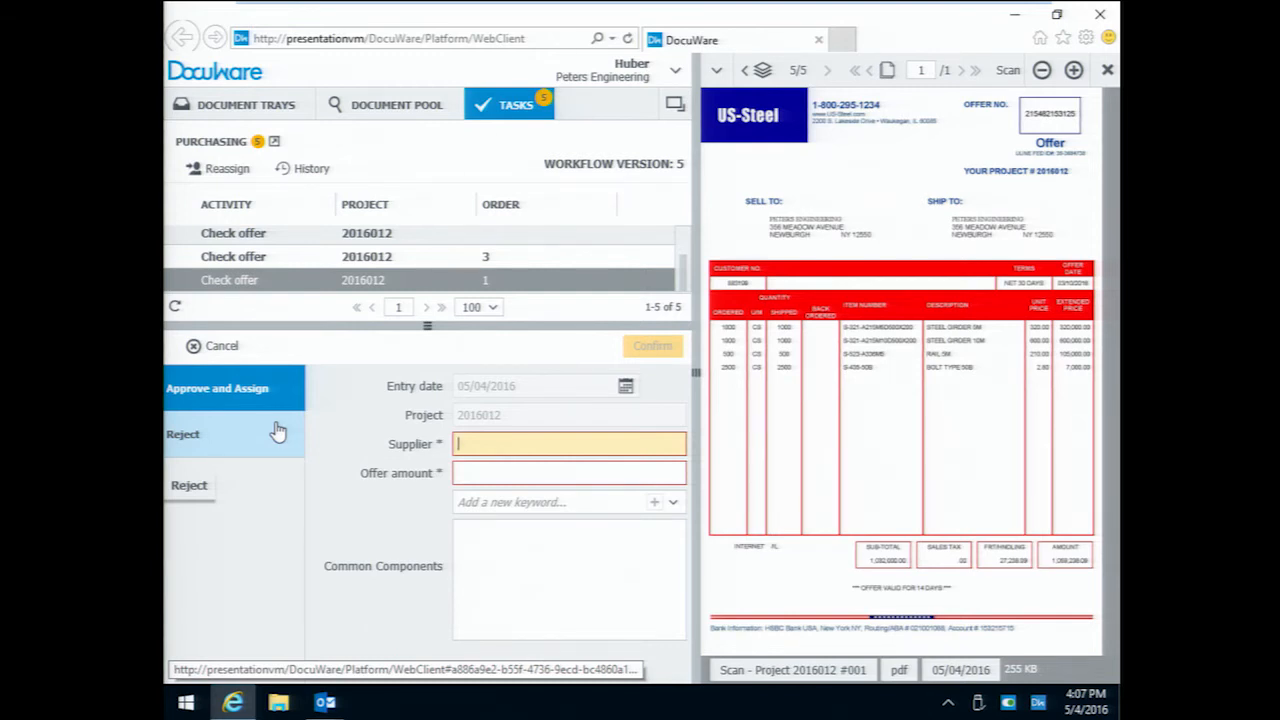
click(731, 121)
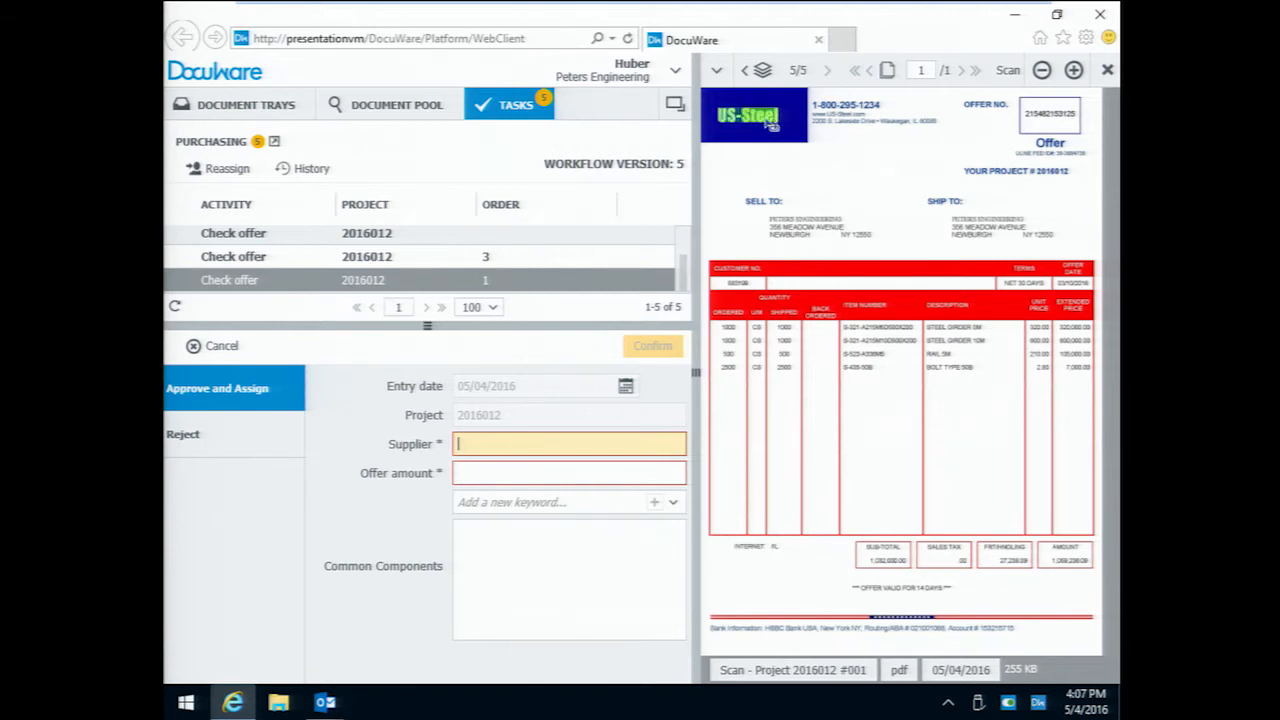
click(505, 473)
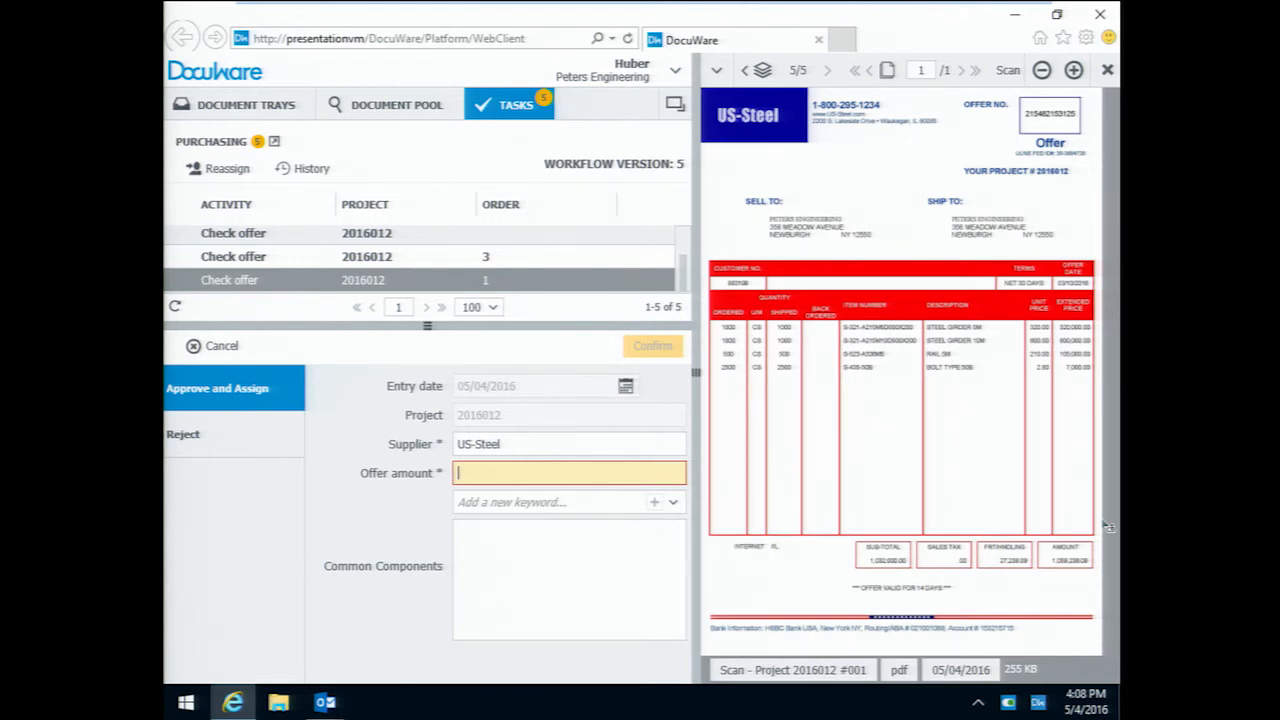
click(1072, 568)
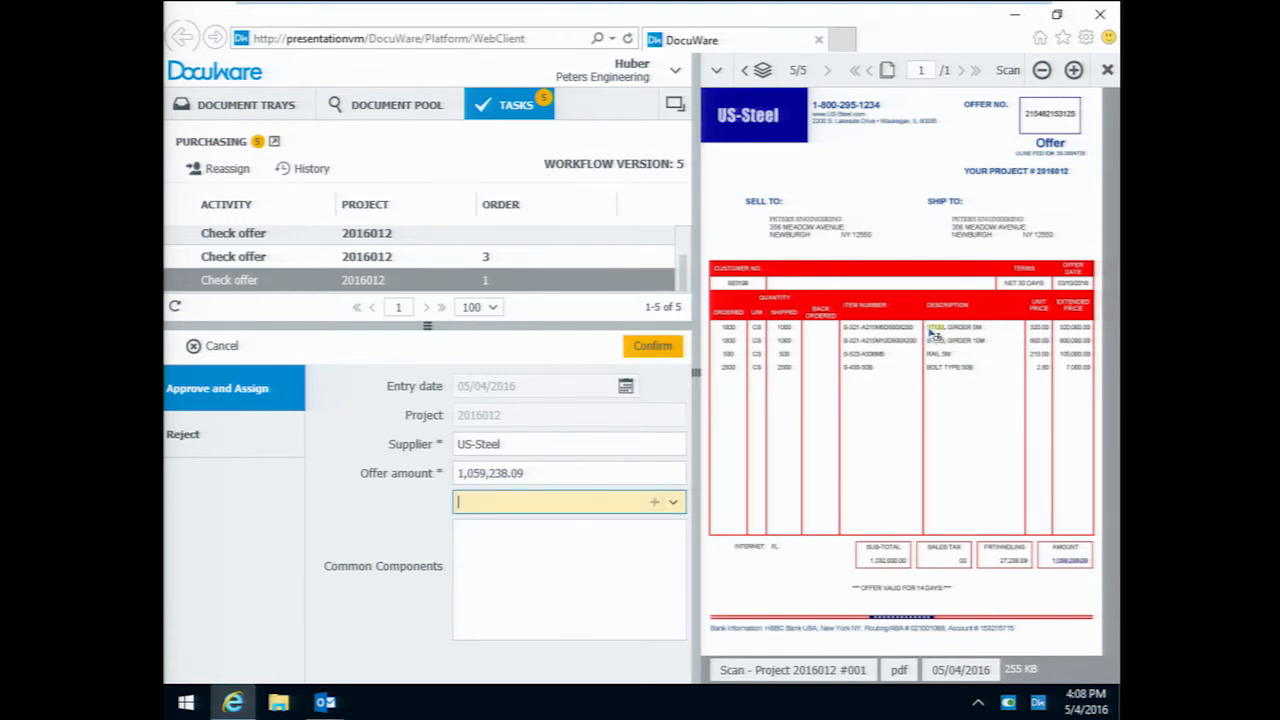
Add STEEL GIRDER 5M, STEEL GIRDER 10M, RAIL 5M and BOLT TYPE 50 as common components from the offer and confirm the approval.
click(986, 334)
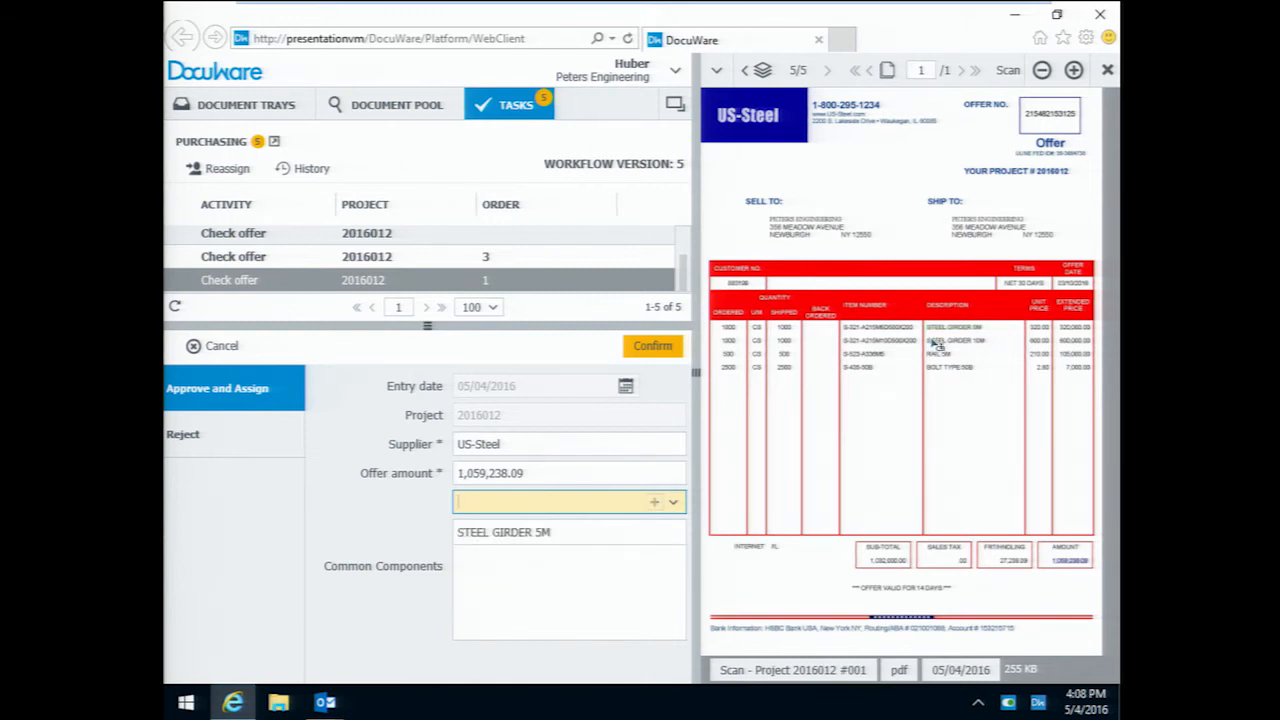
drag(942, 348, 975, 372)
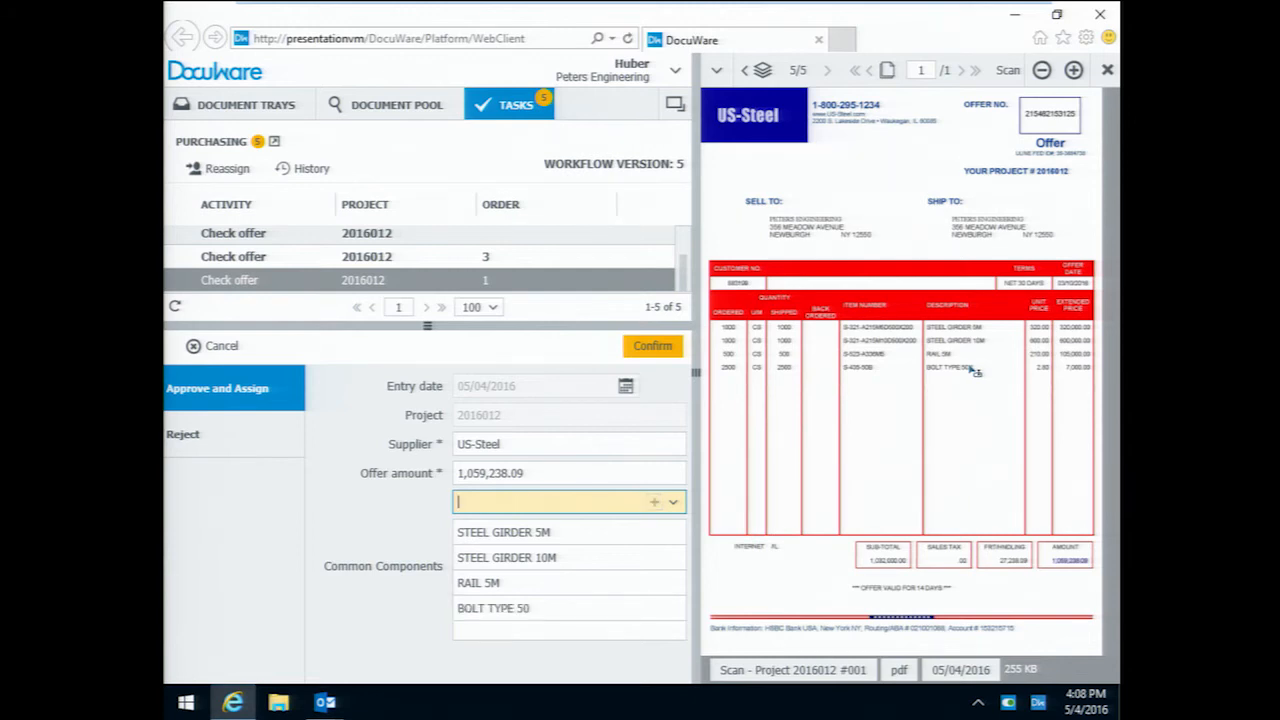
click(651, 348)
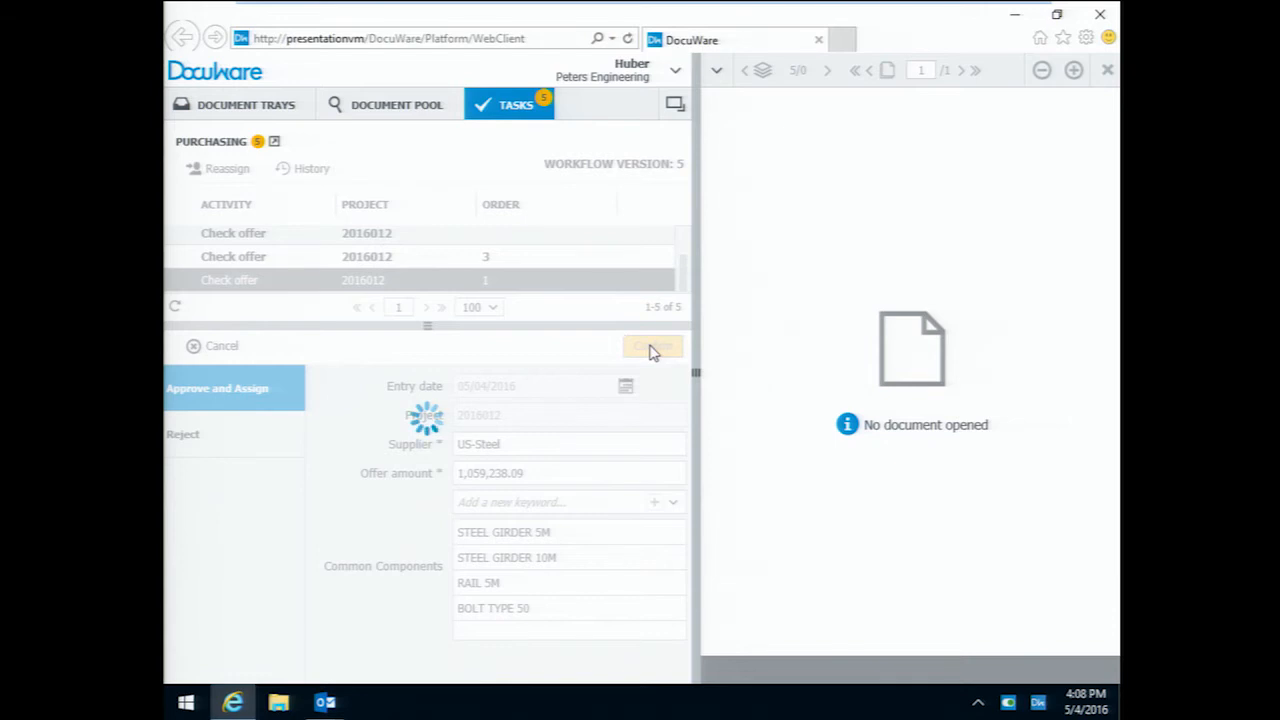